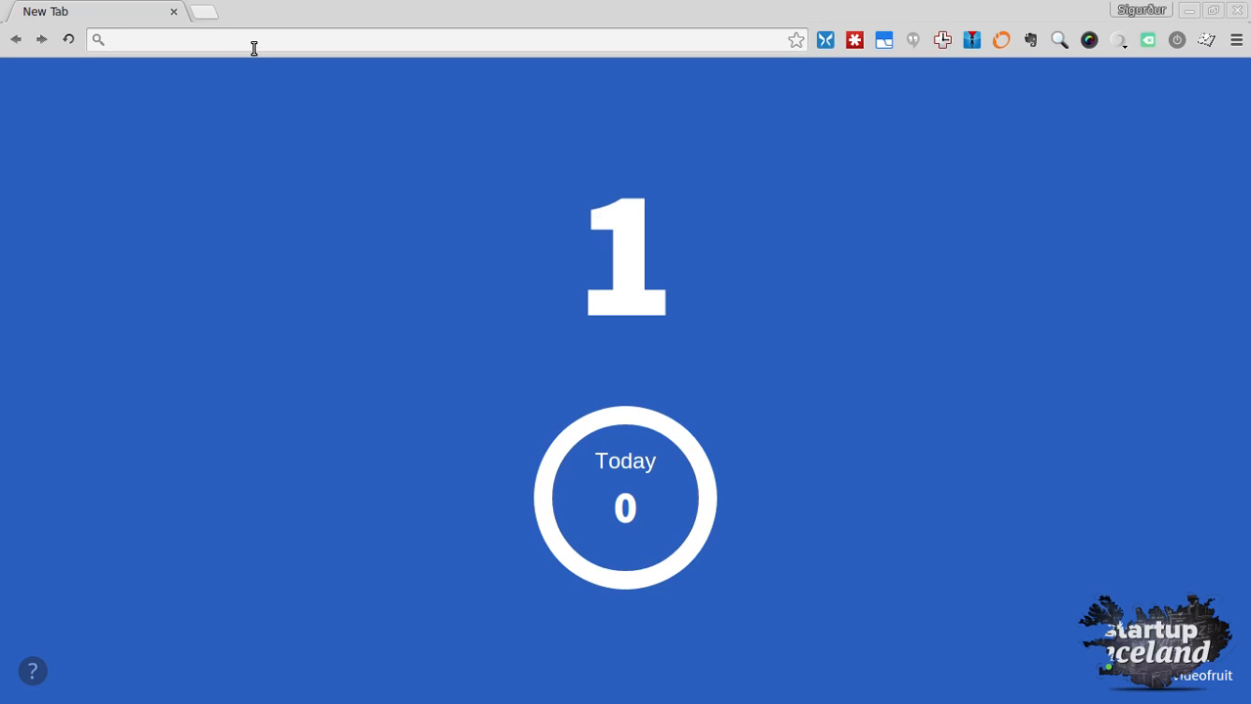
Load startupiceland.com and go to its Startup Community Forum
text(startupiceland.com)
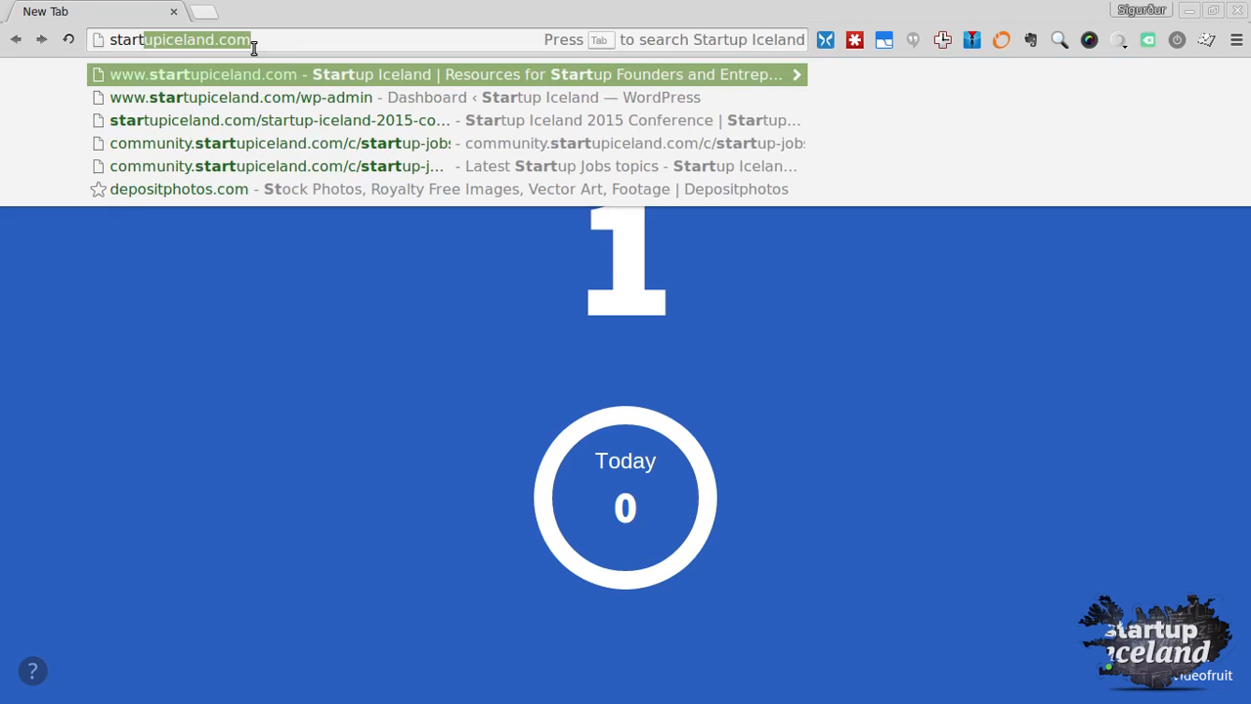
key(Return)
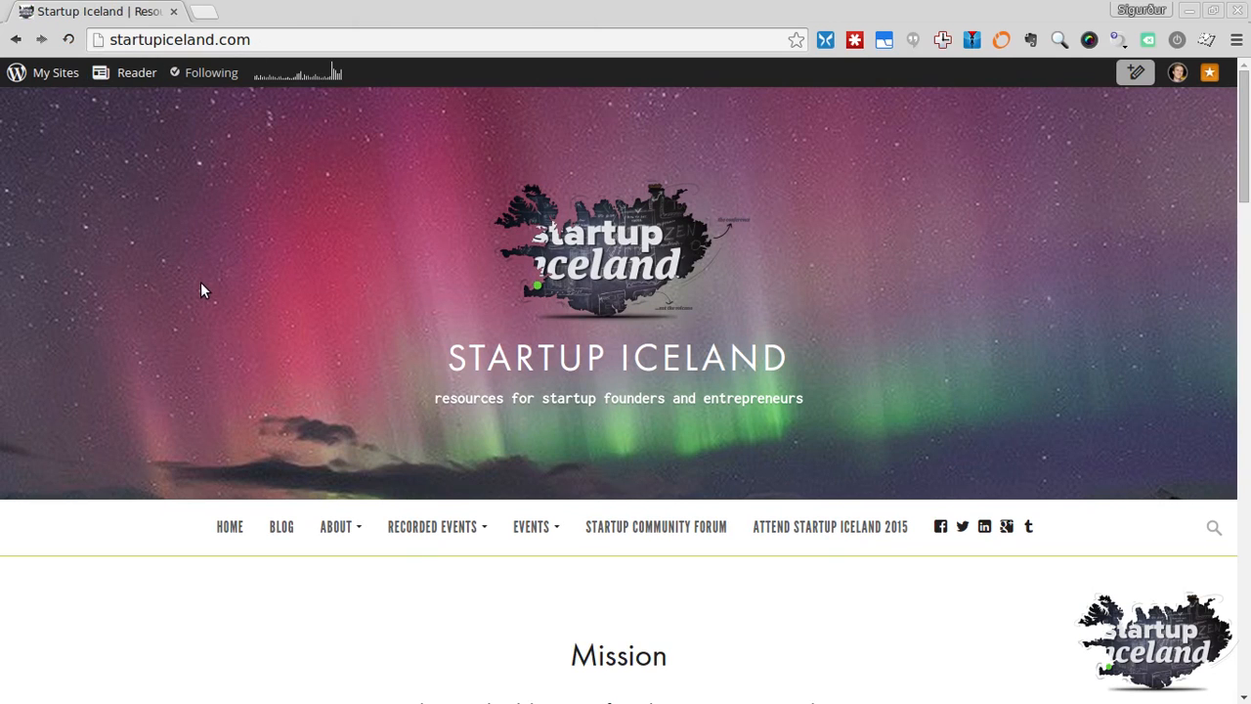
click(661, 532)
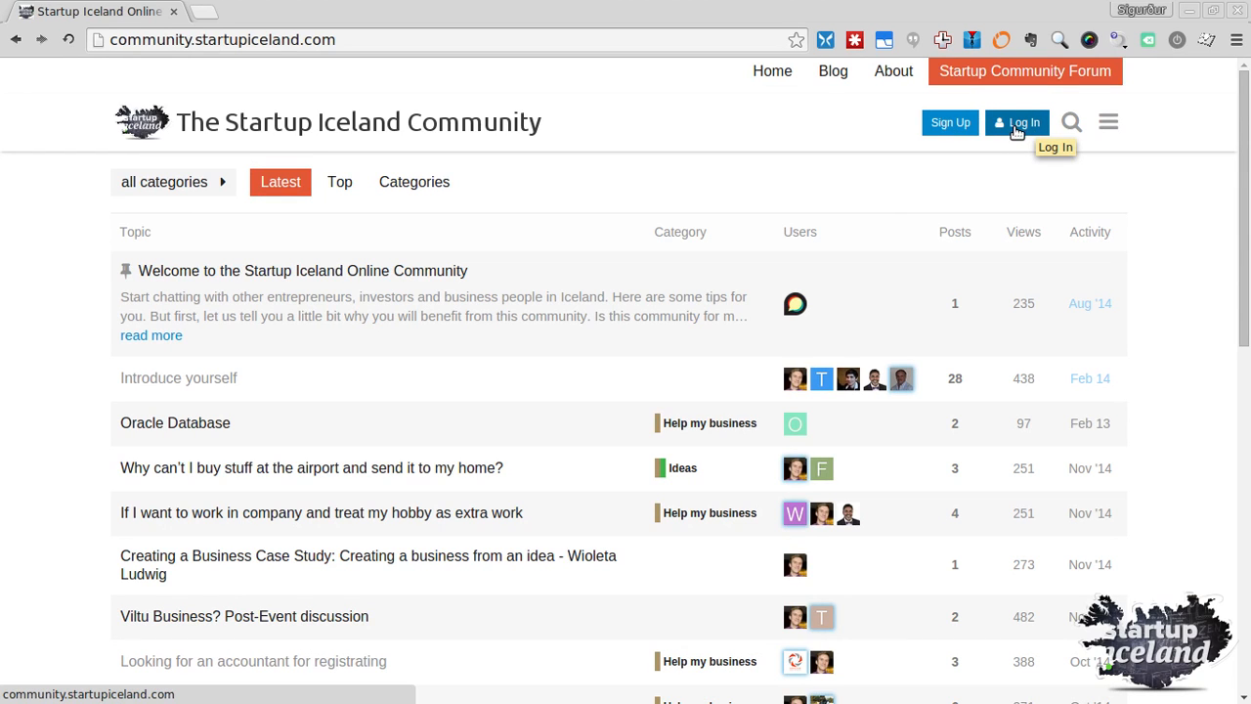
Sign up to the forum with Google, choosing the Google account in the popup
click(948, 130)
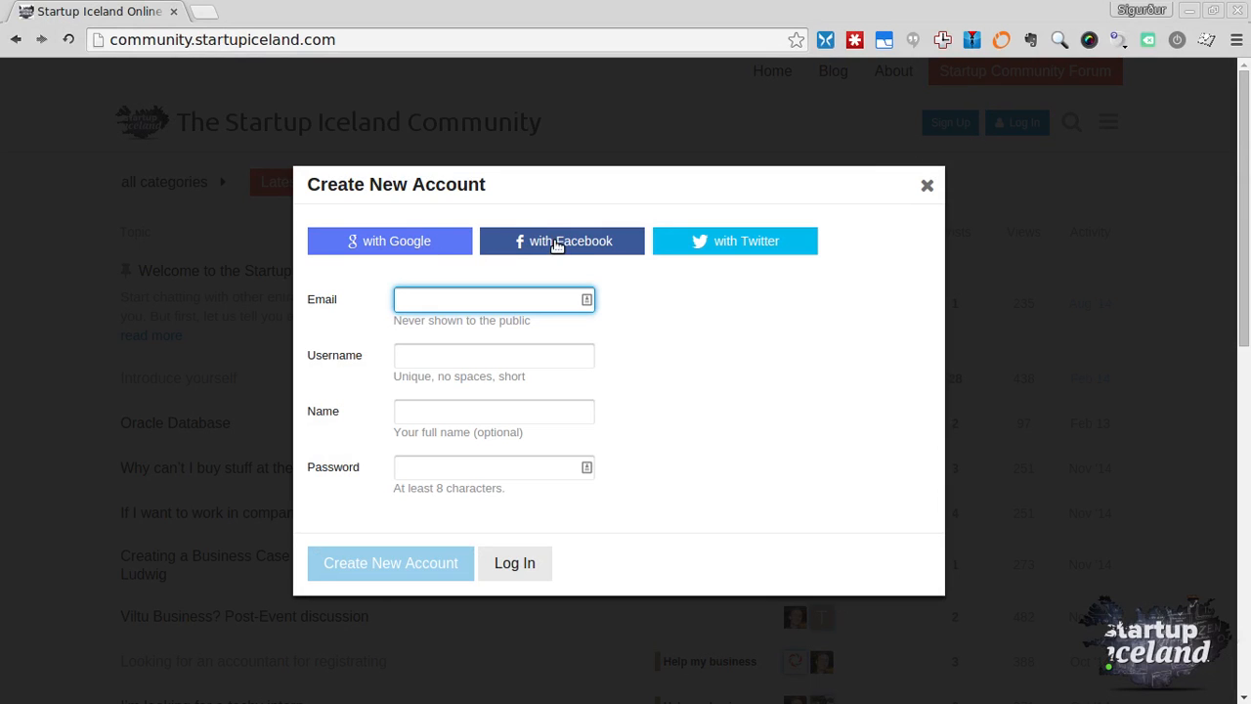
click(386, 242)
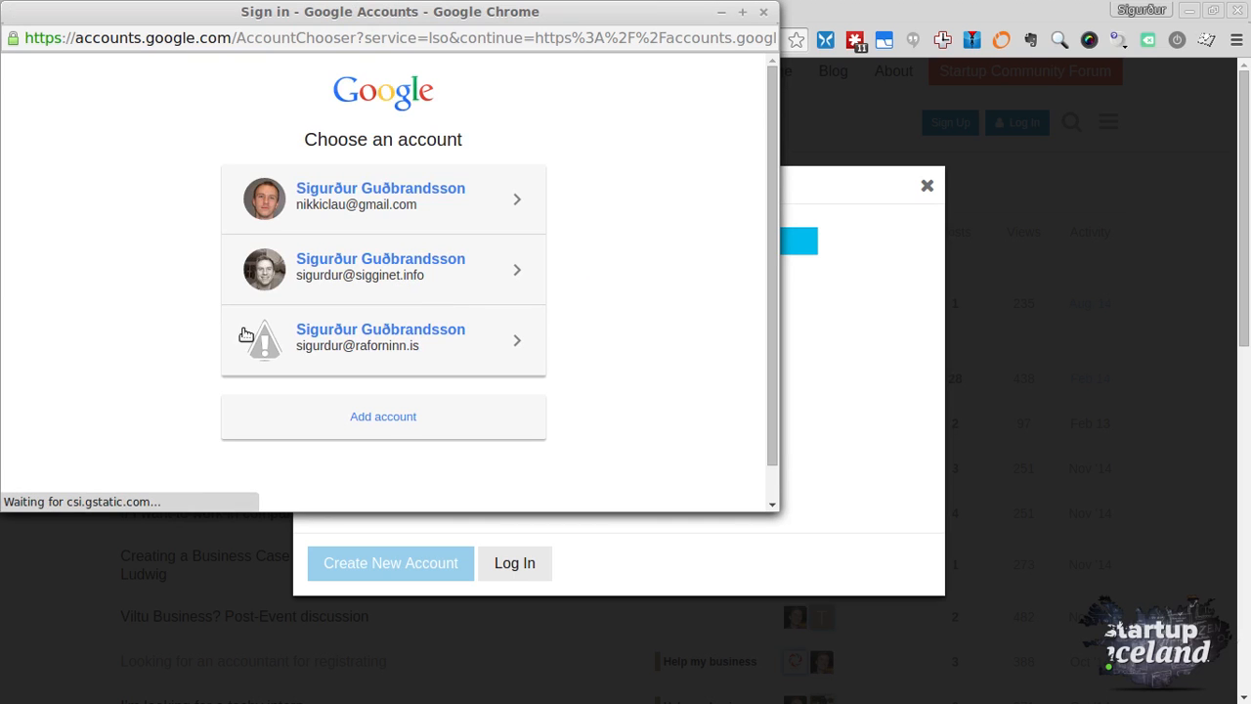
click(320, 280)
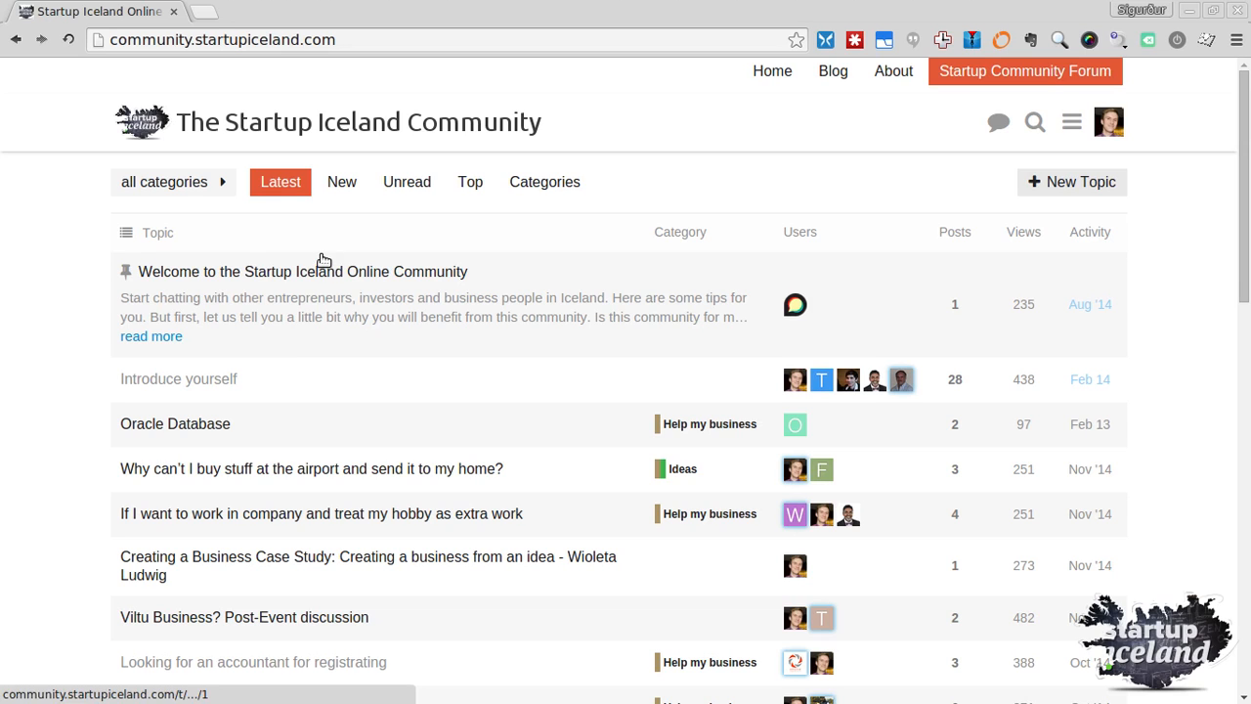
Open the pinned 'Read This Before Posting' topic in the Startup Jobs category
click(544, 188)
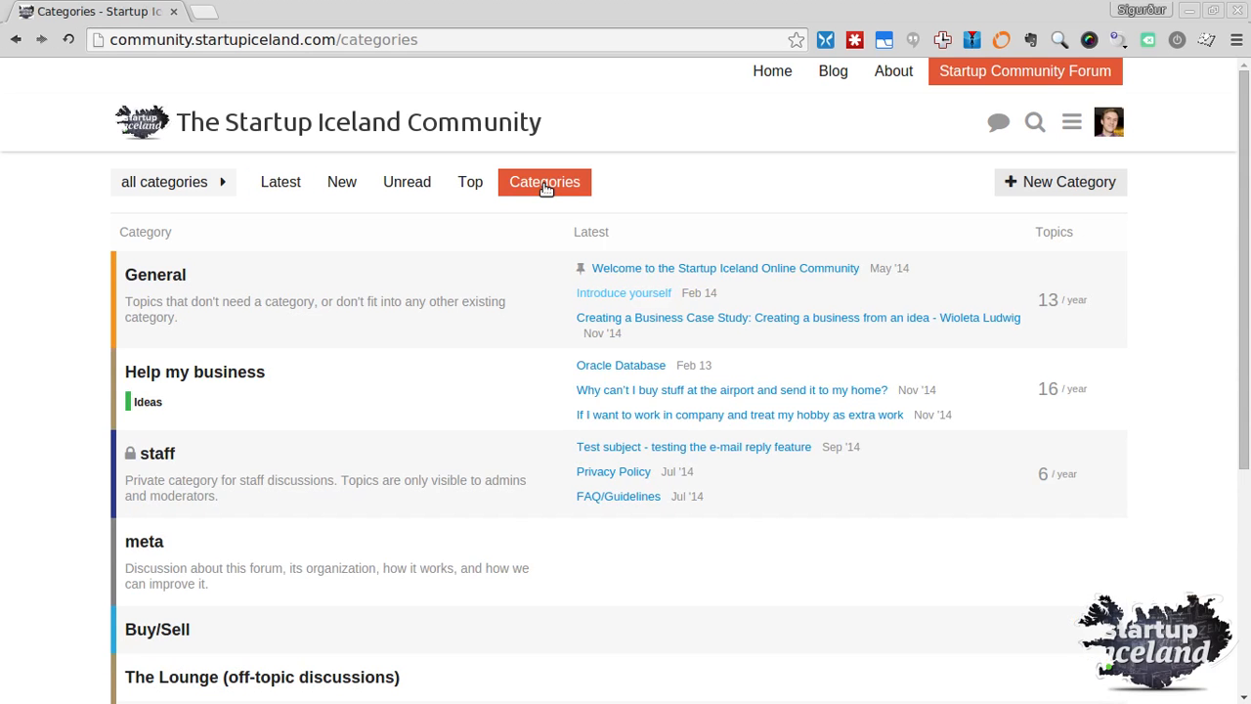
scroll(208, 384, down, 4)
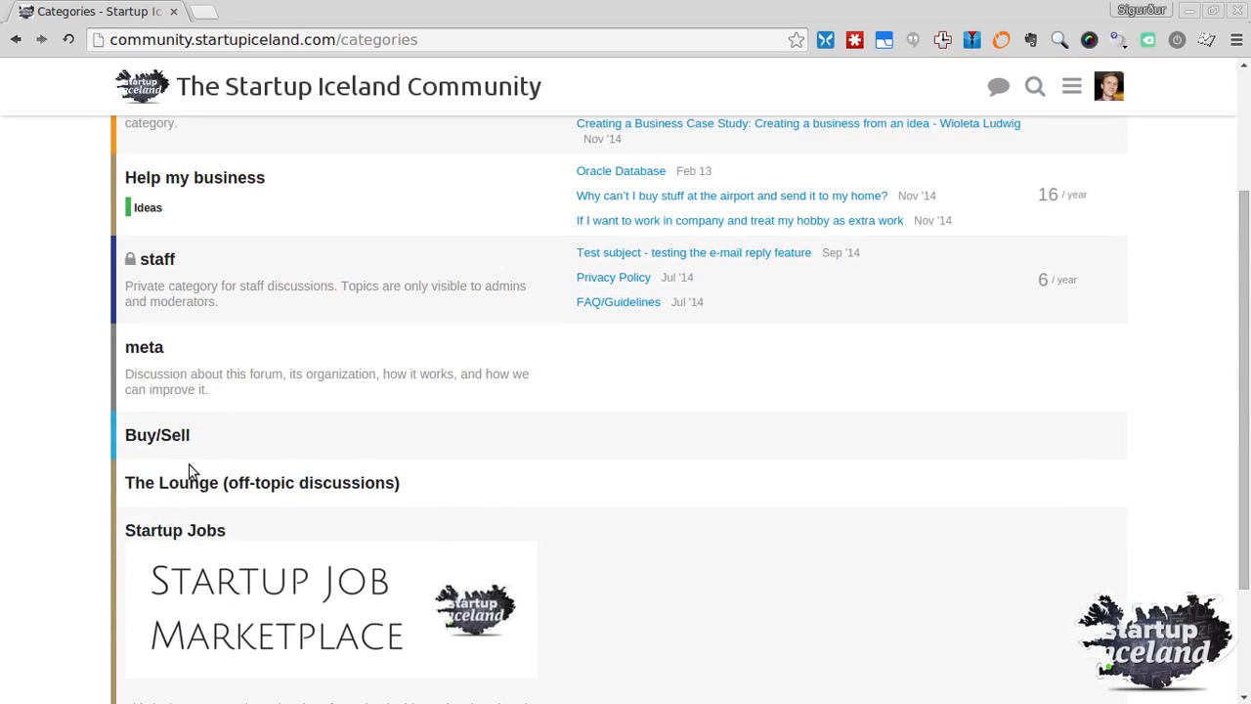
click(299, 460)
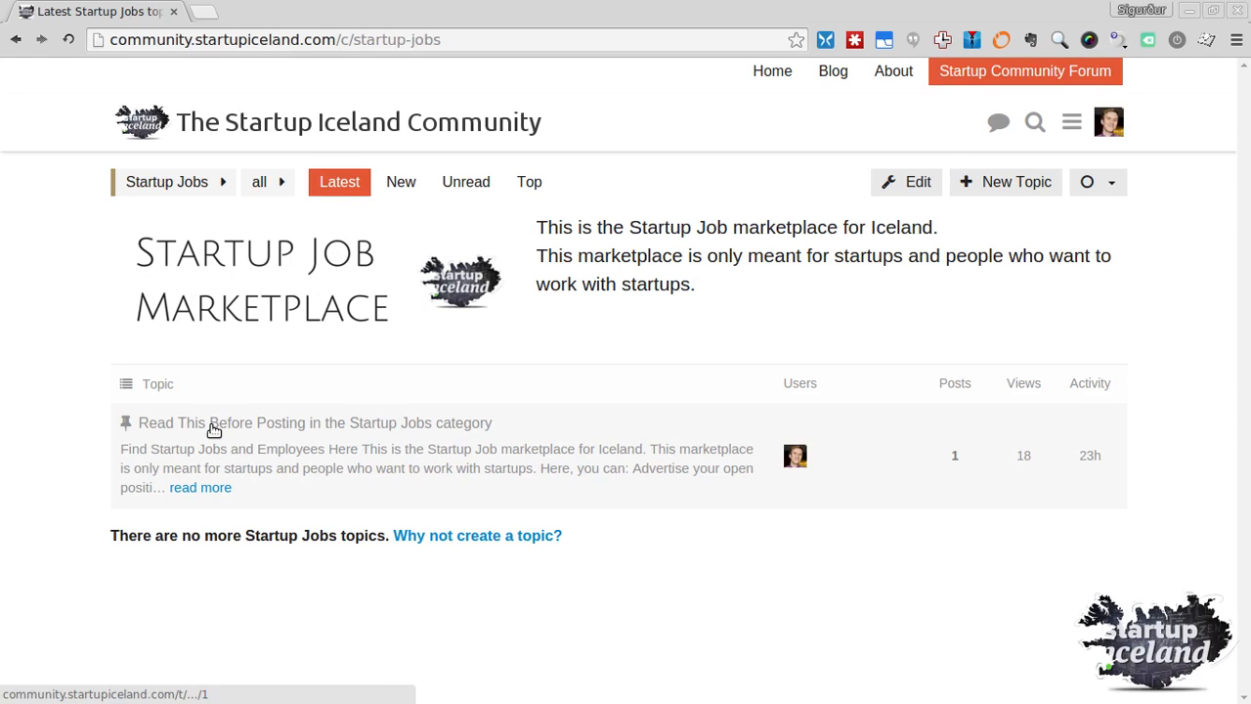
click(262, 426)
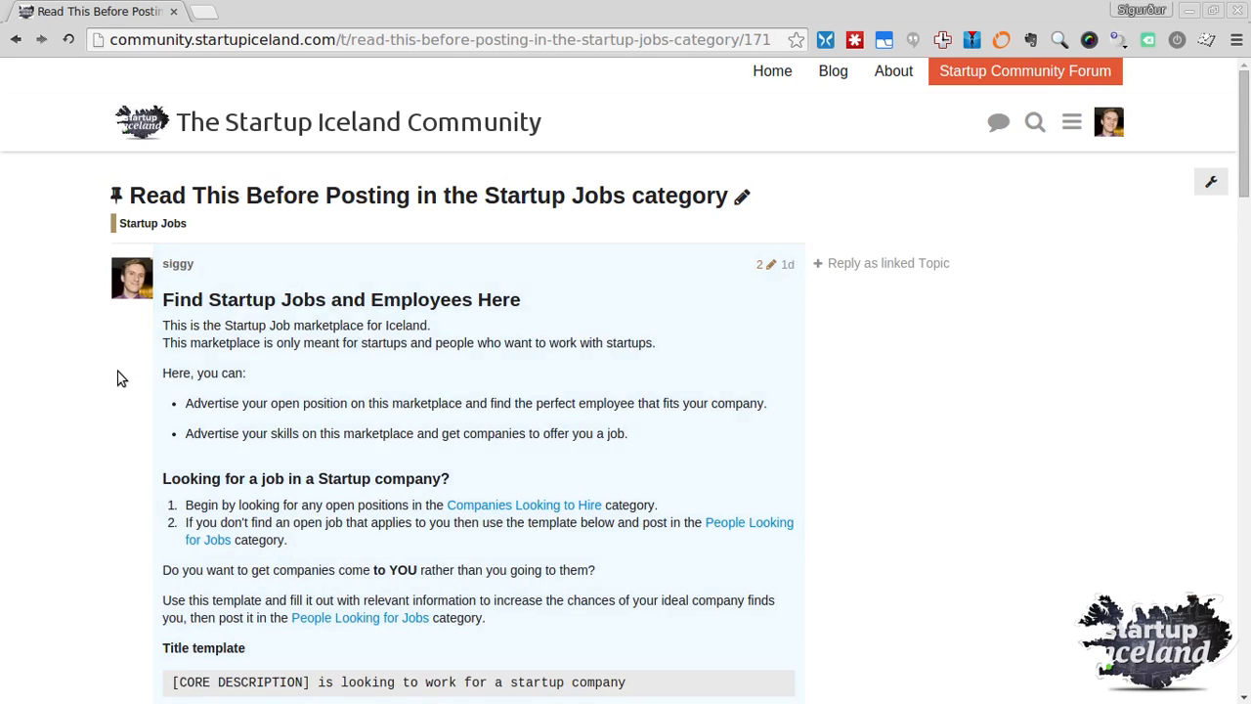
Scroll the guidelines topic down to the employer title and post templates
scroll(117, 377, down, 5)
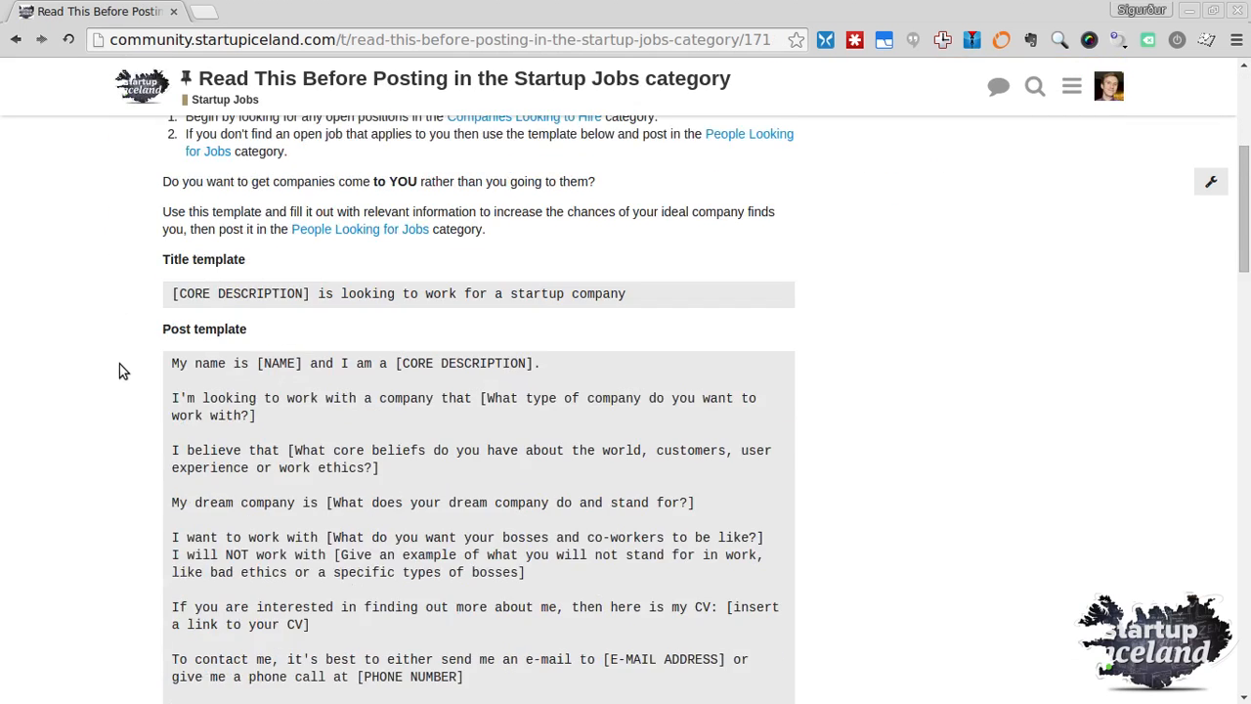
scroll(119, 366, up, 2)
scroll(293, 244, up, 1)
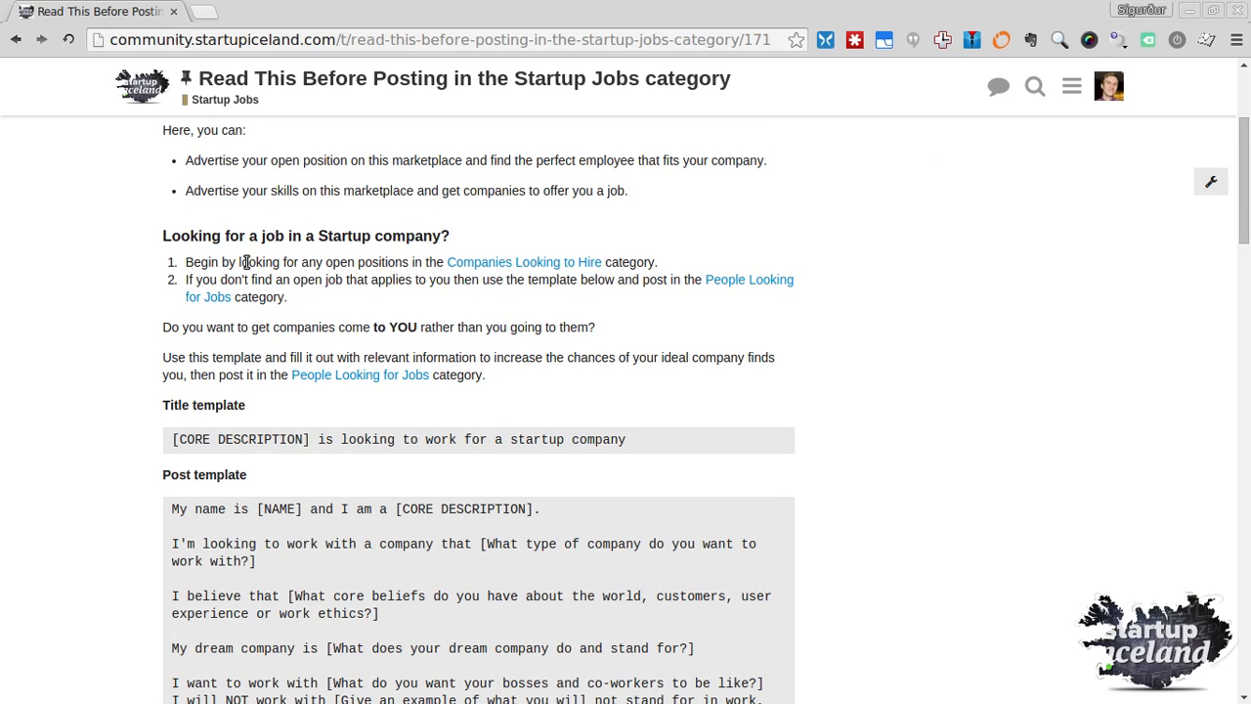
scroll(229, 410, down, 3)
scroll(229, 411, down, 3)
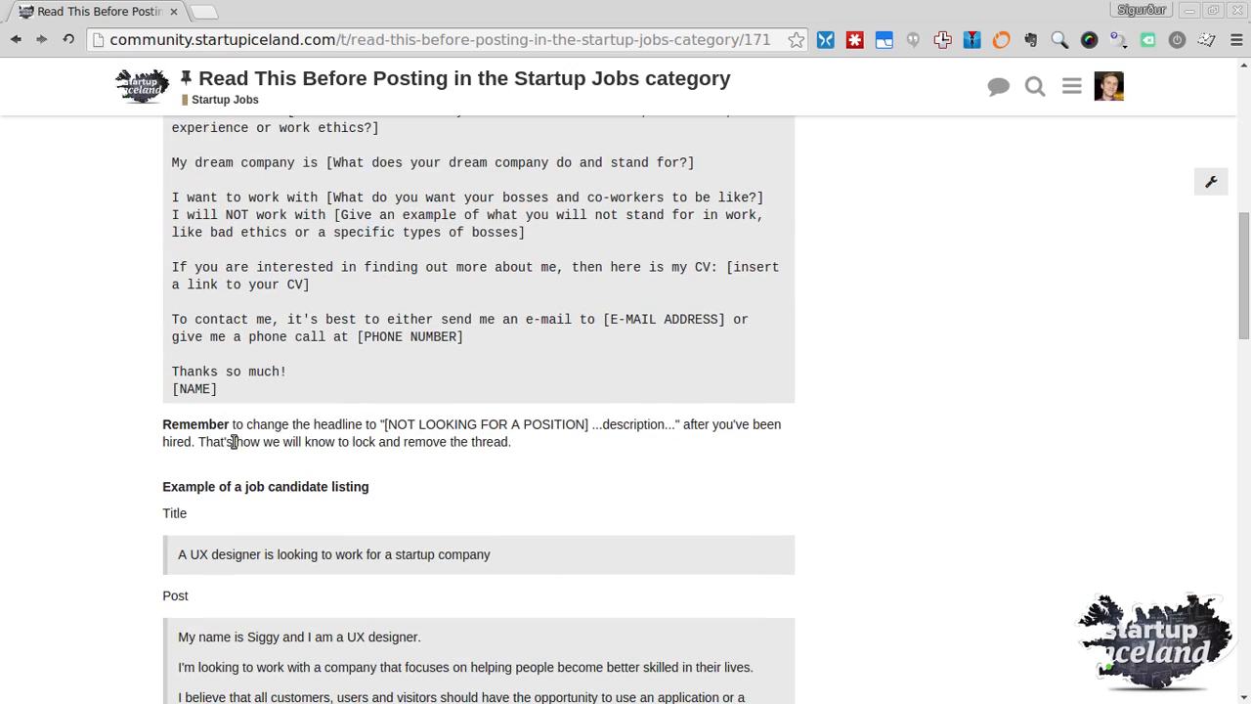
scroll(354, 407, down, 1)
scroll(288, 400, down, 5)
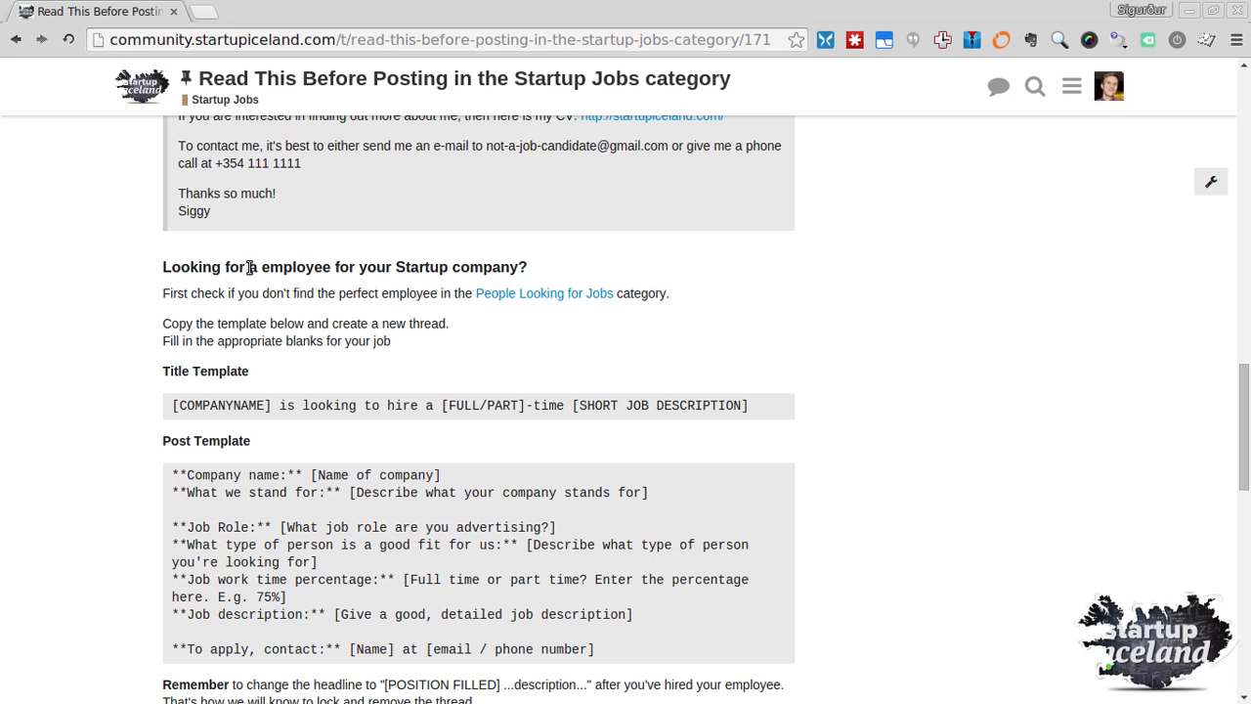
scroll(330, 291, down, 4)
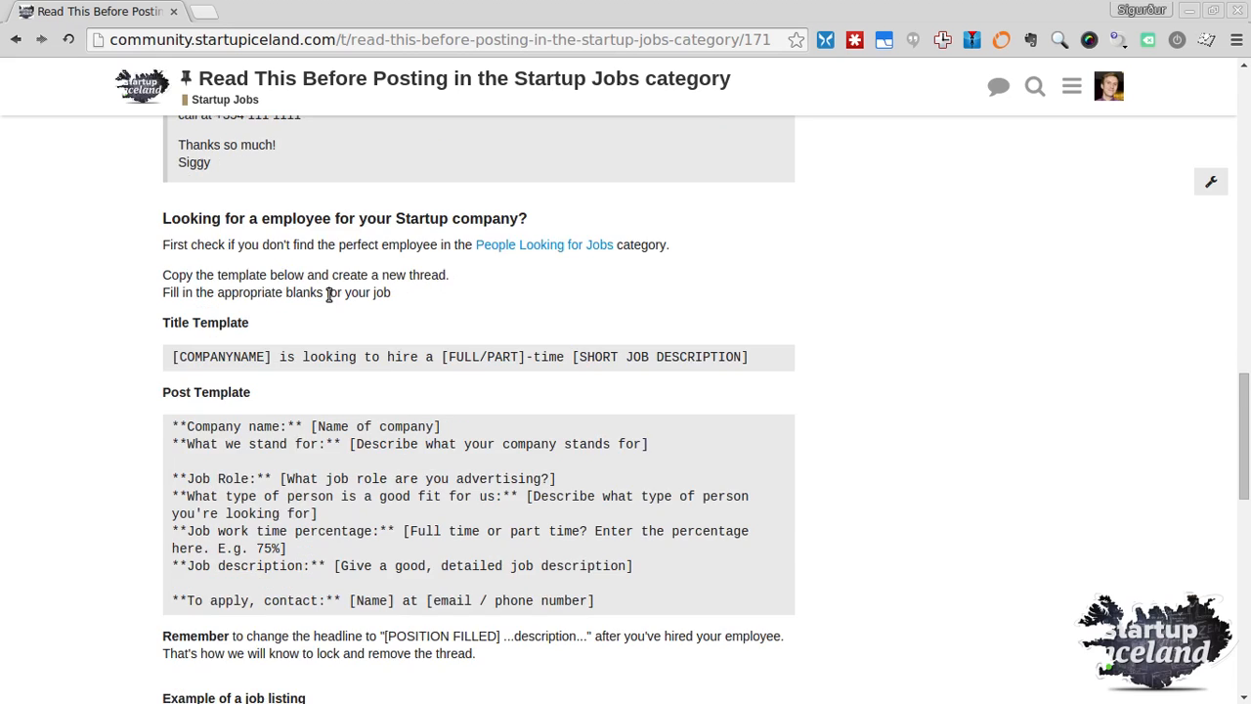
scroll(179, 251, up, 2)
scroll(726, 283, up, 4)
scroll(583, 326, down, 2)
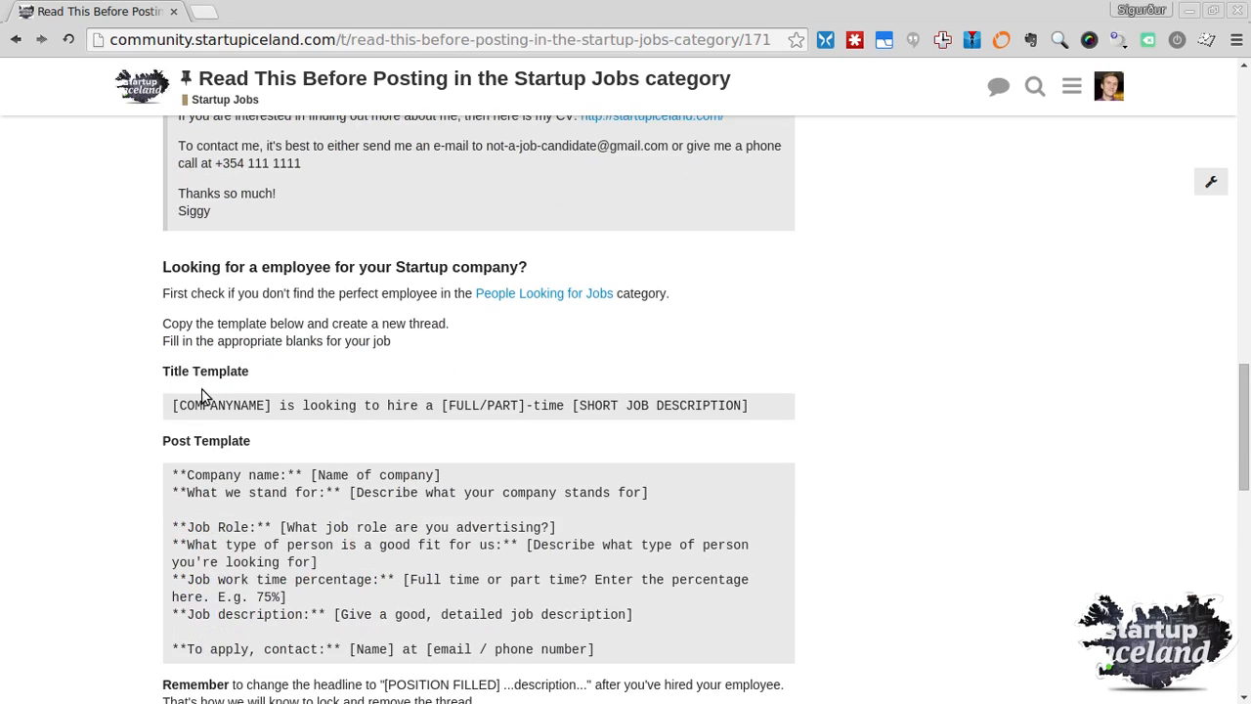
scroll(174, 346, down, 3)
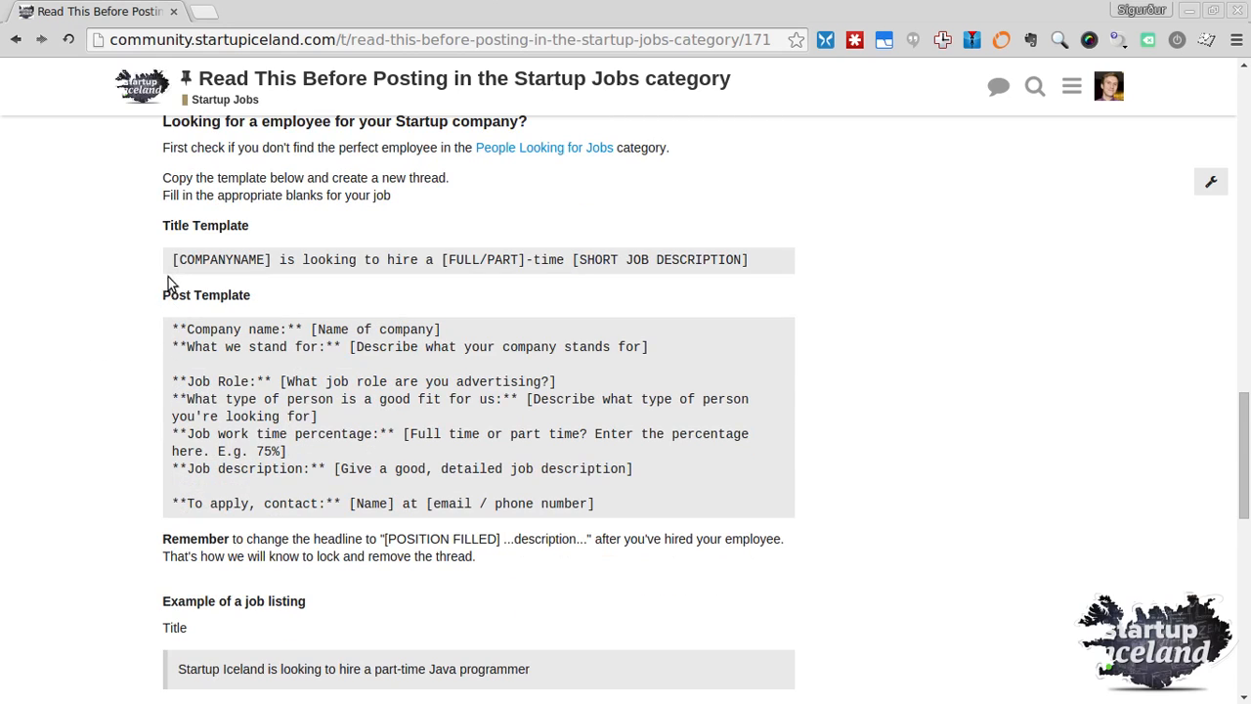
Copy the employer Title and Post templates from the guidelines topic
drag(160, 221, 635, 503)
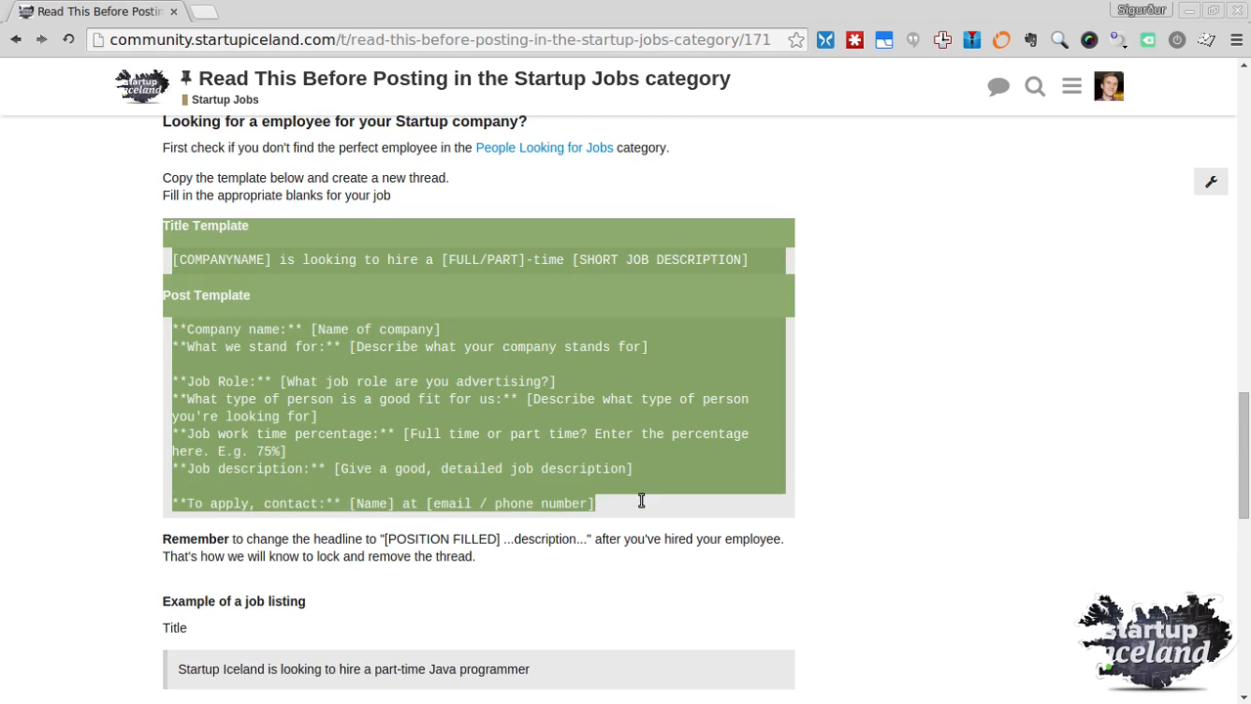
right_click(367, 303)
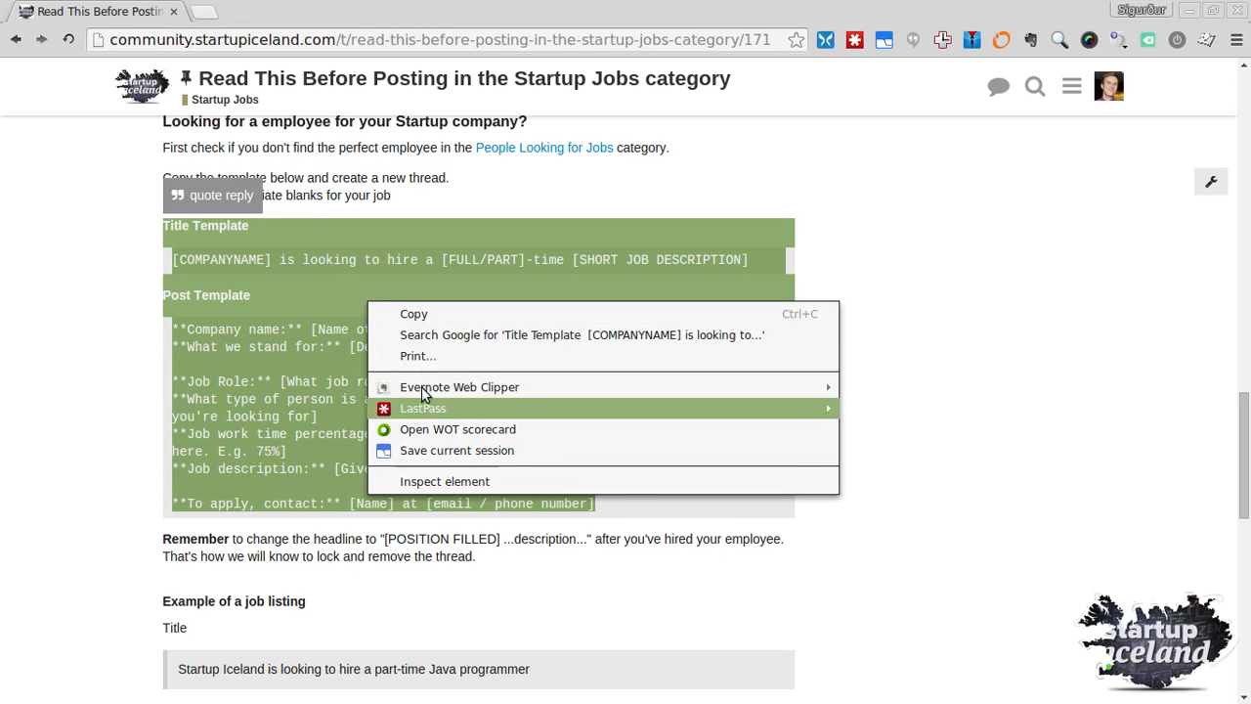
click(436, 313)
scroll(221, 421, up, 4)
click(299, 421)
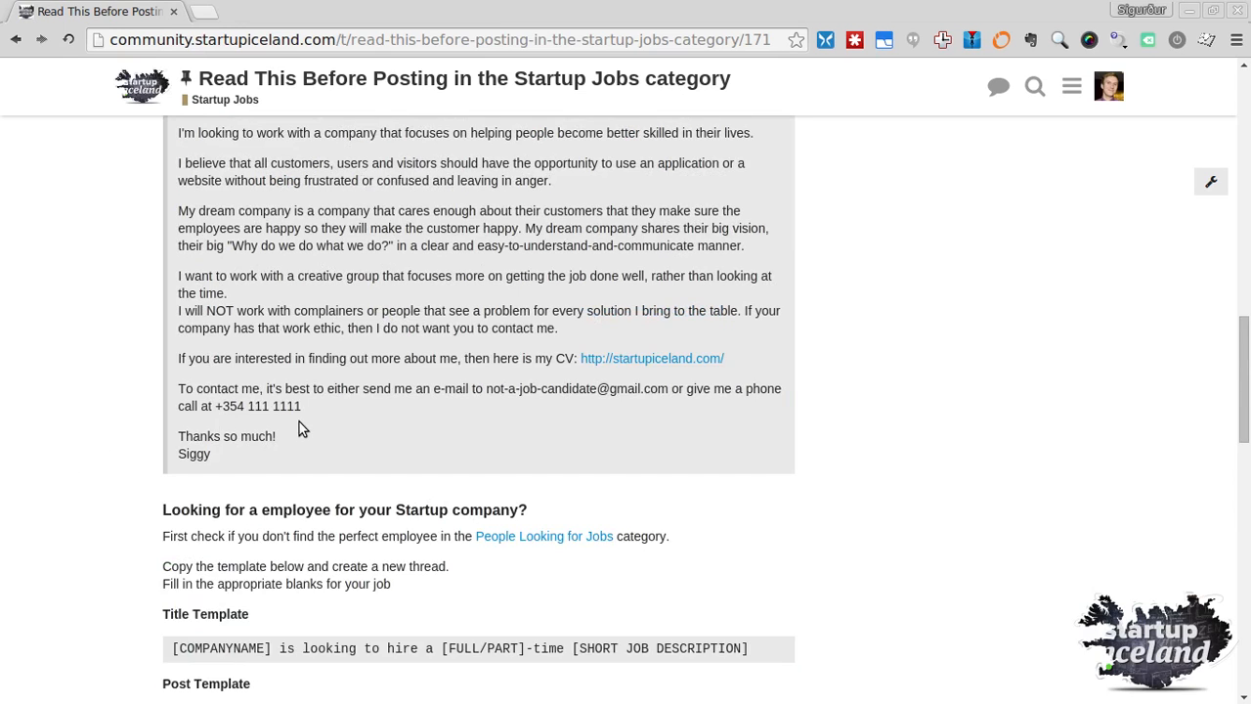
scroll(299, 421, up, 14)
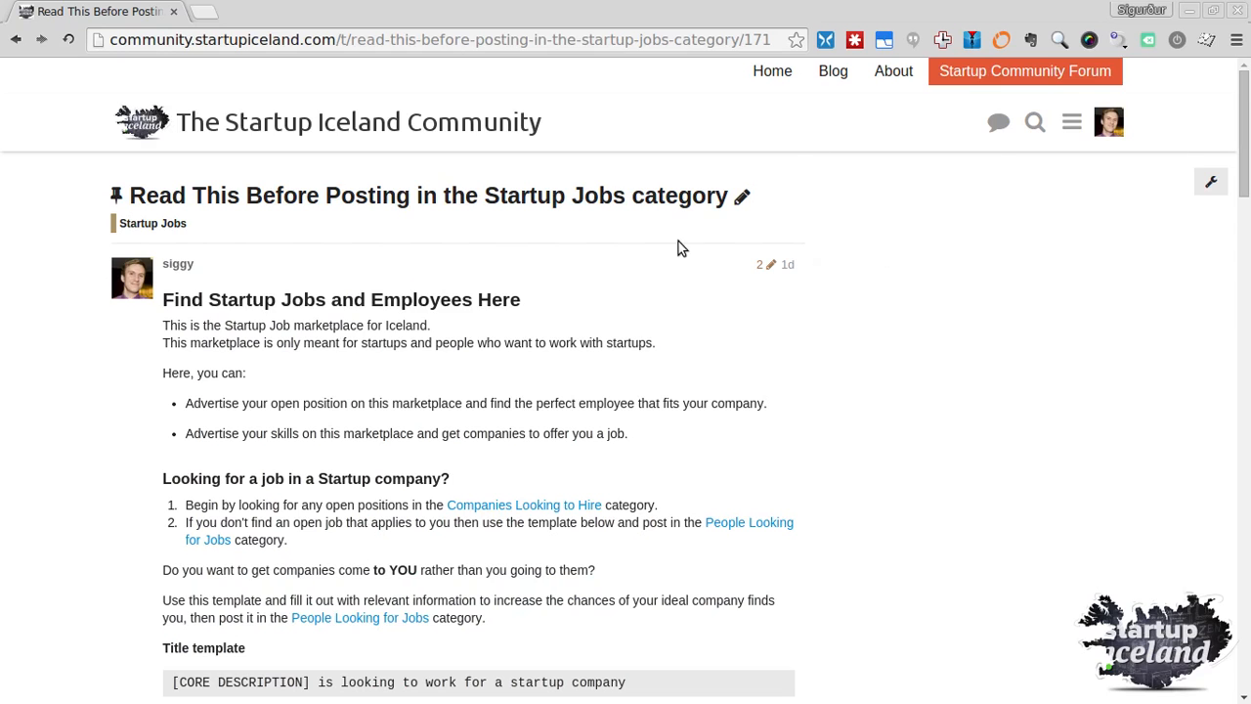
Start a new Startup Jobs topic and paste the copied template into its body
click(15, 39)
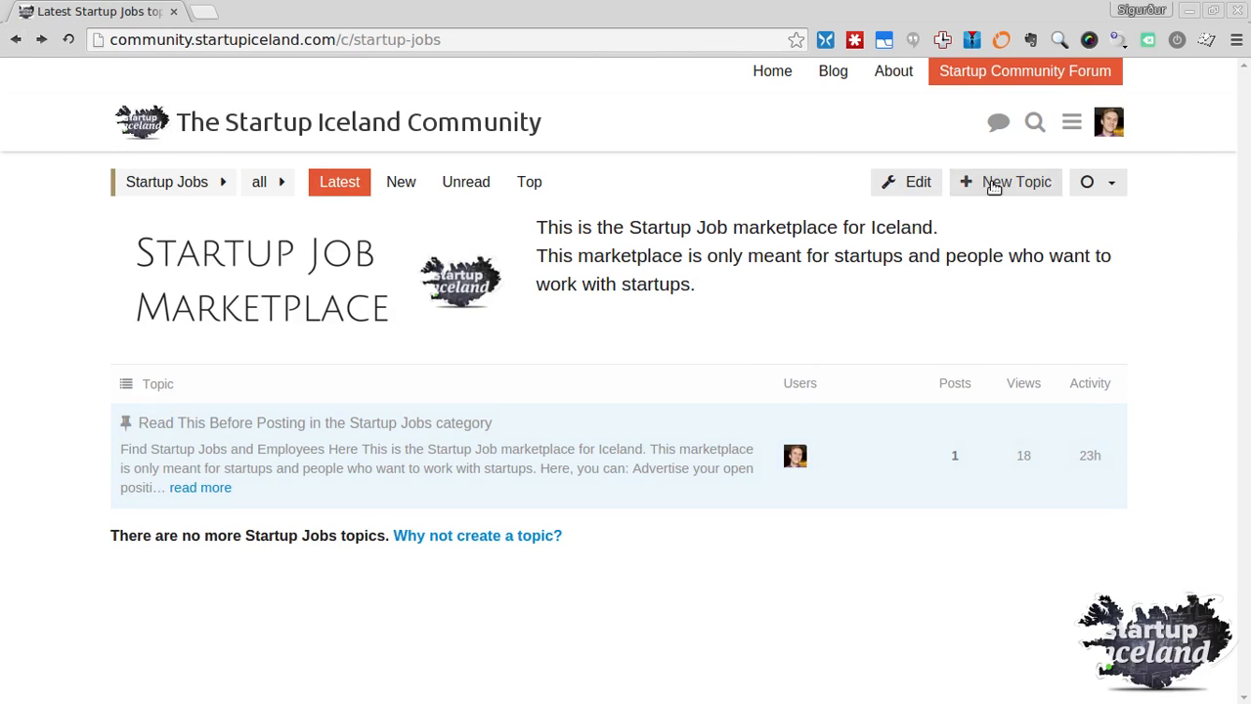
click(994, 188)
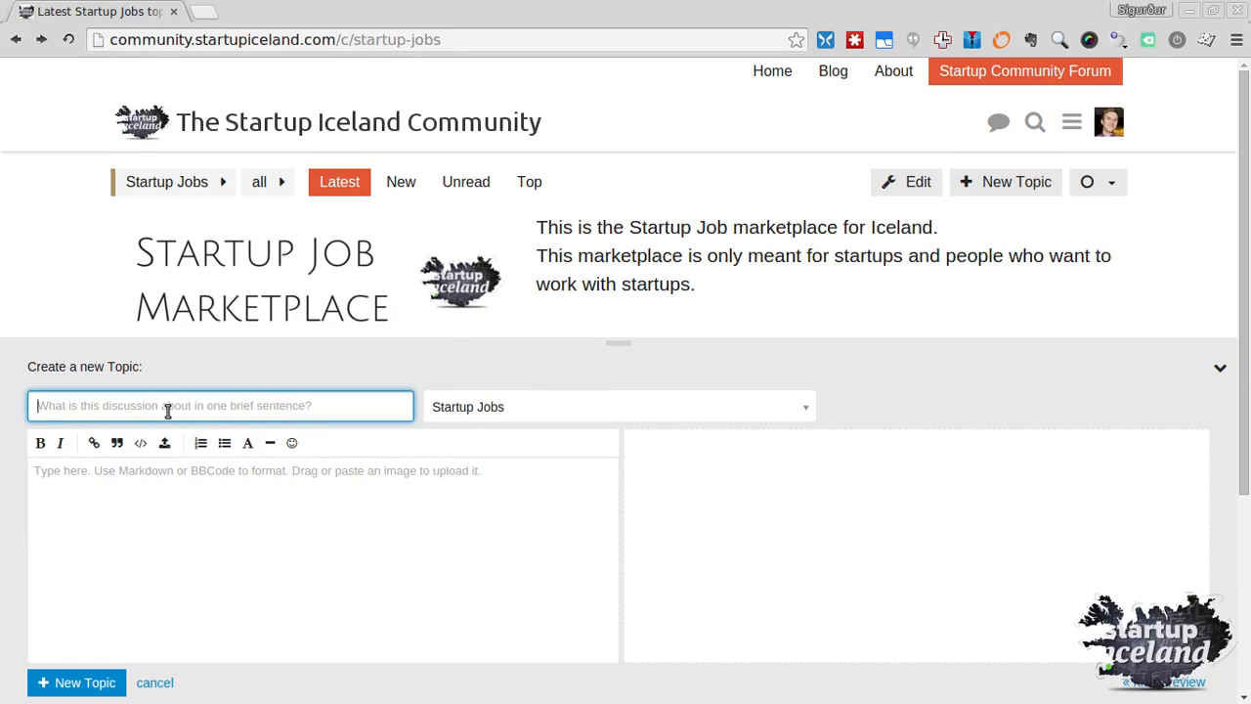
right_click(186, 519)
click(256, 274)
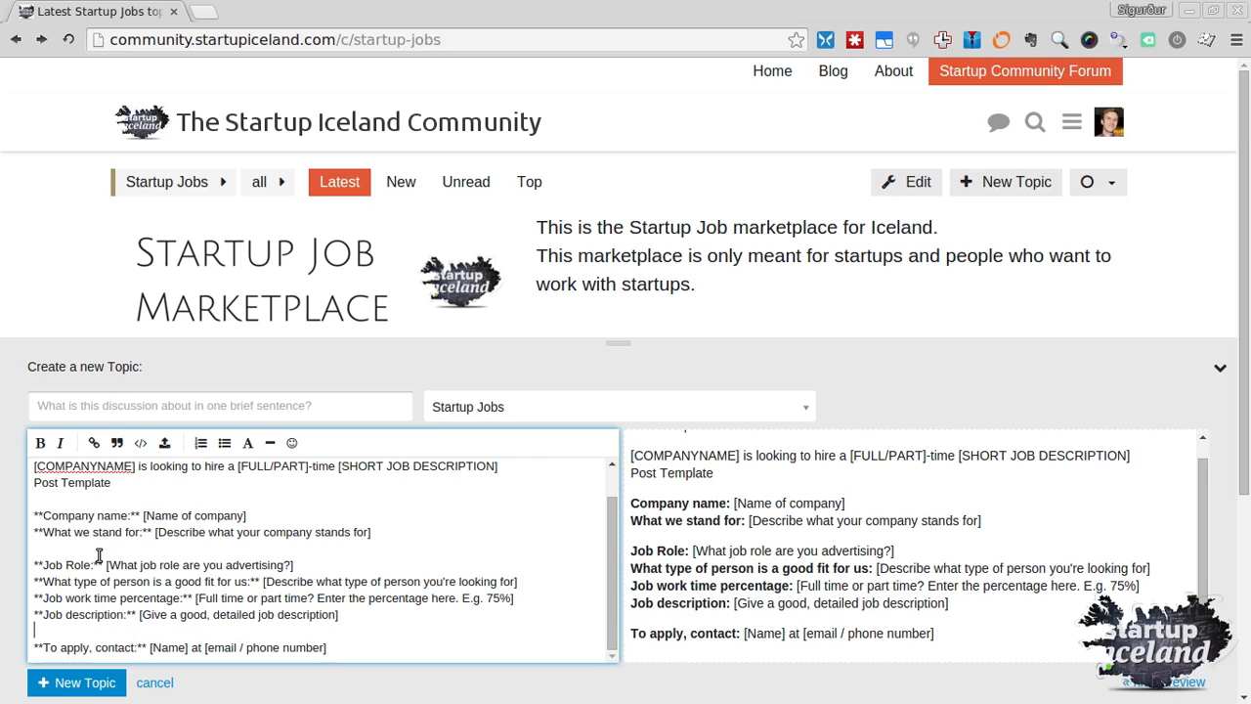
Delete the Title Template and Post Template heading lines and blank lines from the body
drag(34, 563, 44, 560)
click(52, 565)
scroll(464, 493, up, 1)
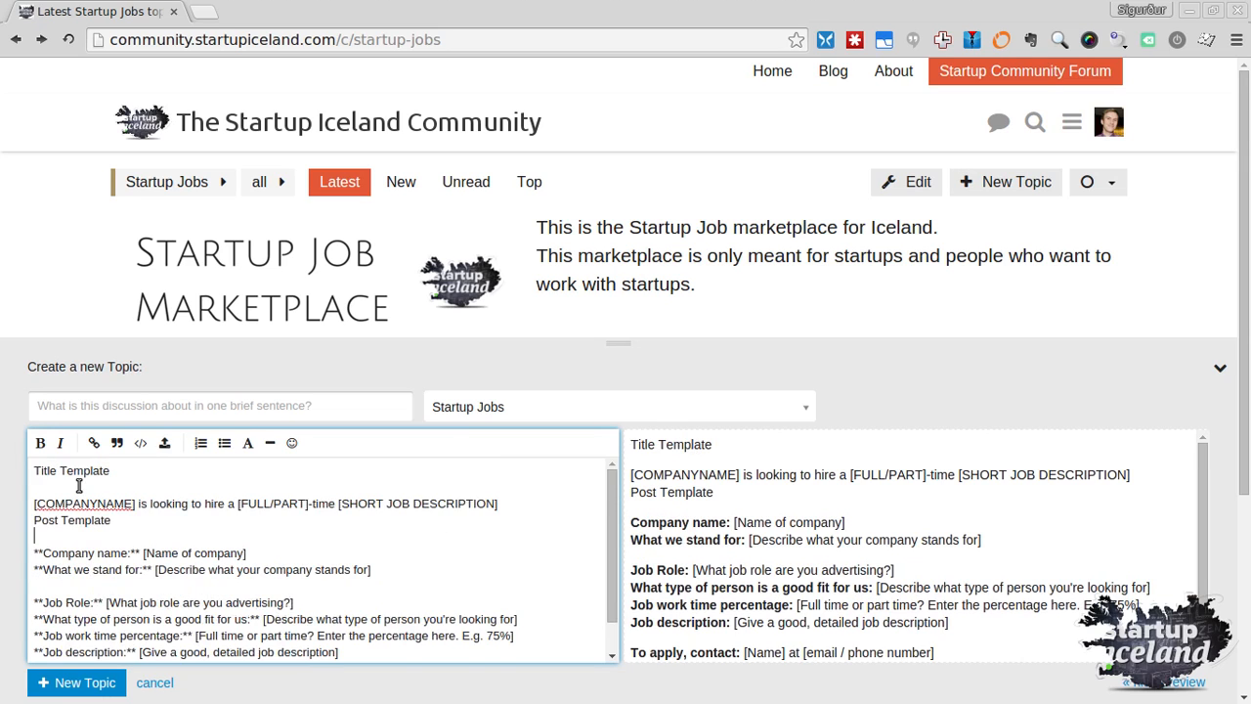
triple_click(22, 473)
key(BackSpace)
key(Delete)
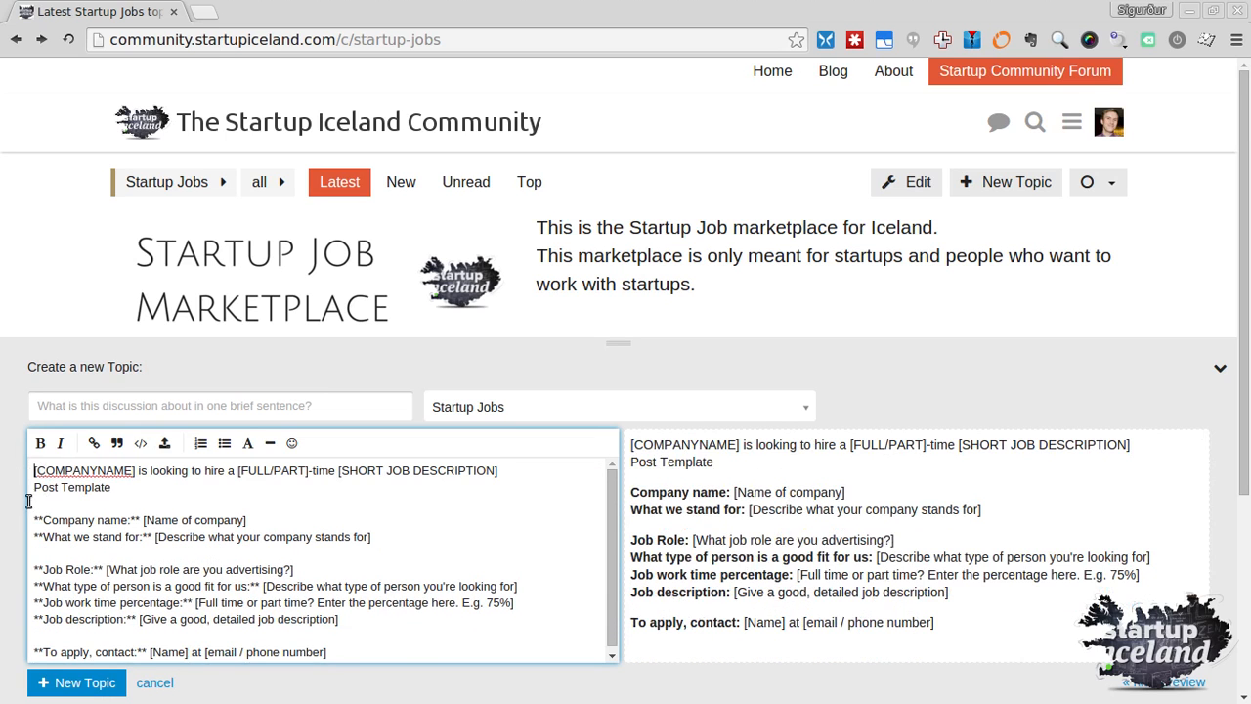
key(shift+Down)
key(shift+Down)
key(BackSpace)
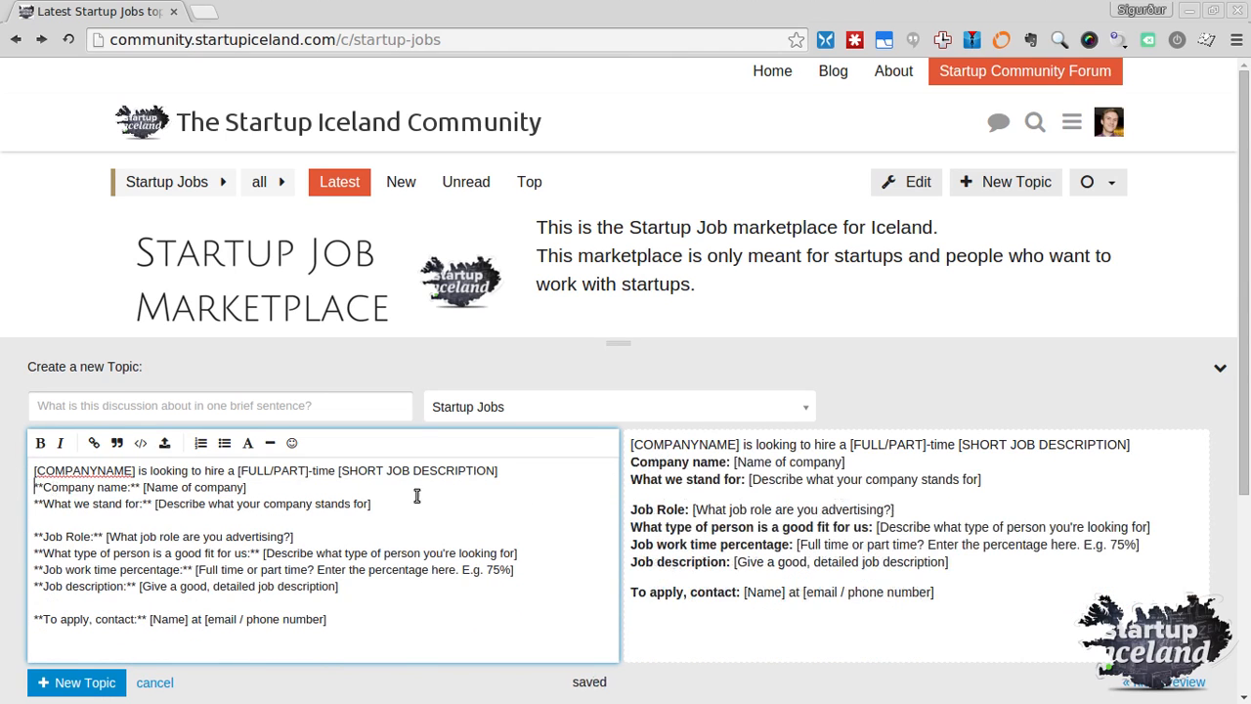
Cut the '[COMPANYNAME] is looking to hire…' line into the topic title and remove the empty line
drag(498, 471, 421, 471)
triple_click(47, 466)
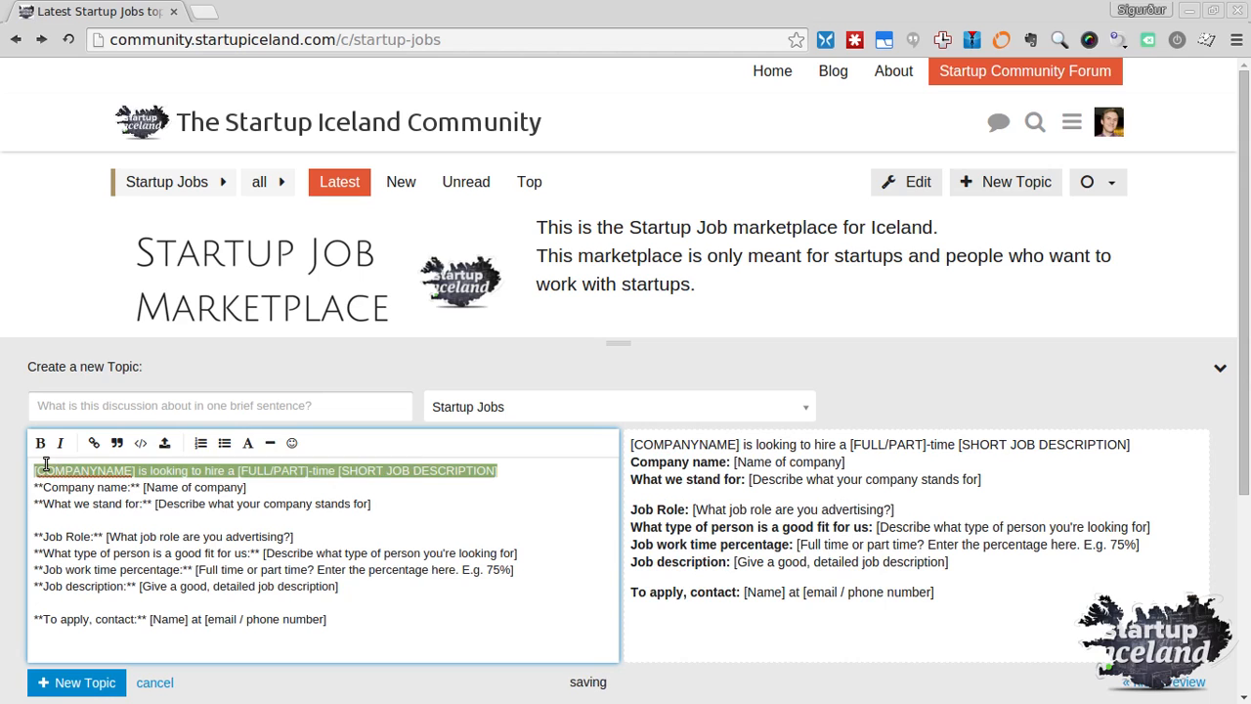
right_click(79, 472)
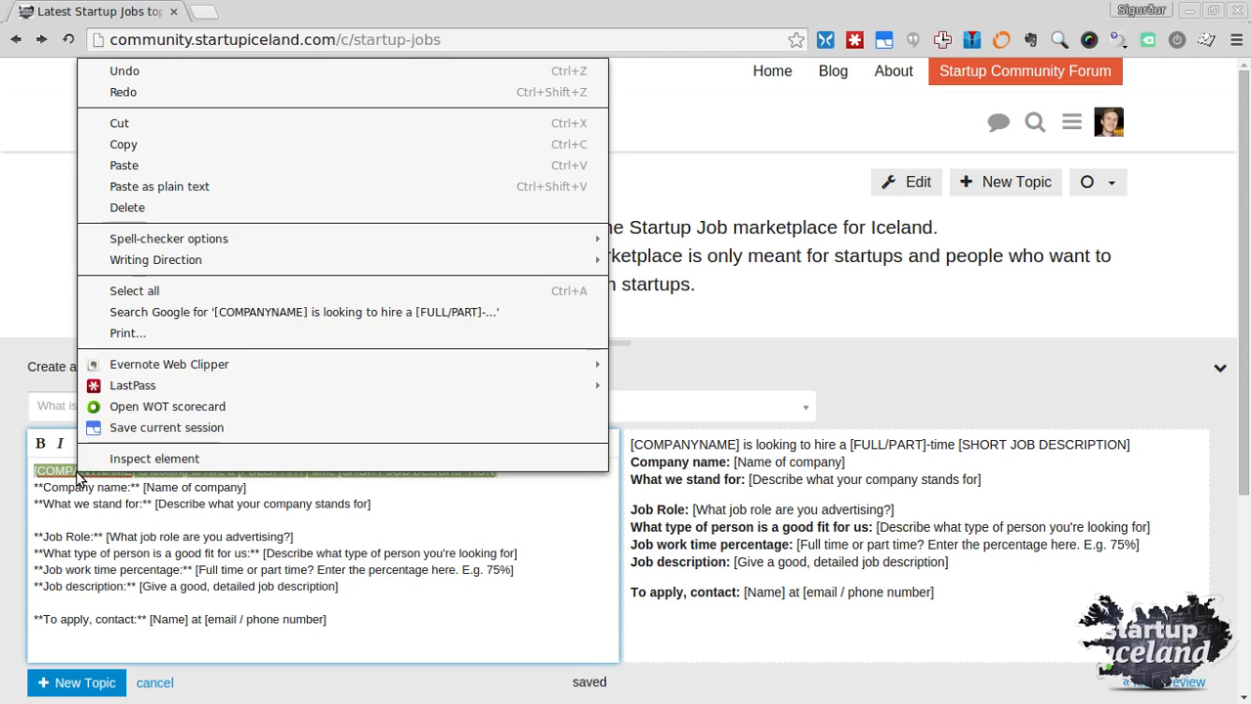
click(152, 125)
click(71, 411)
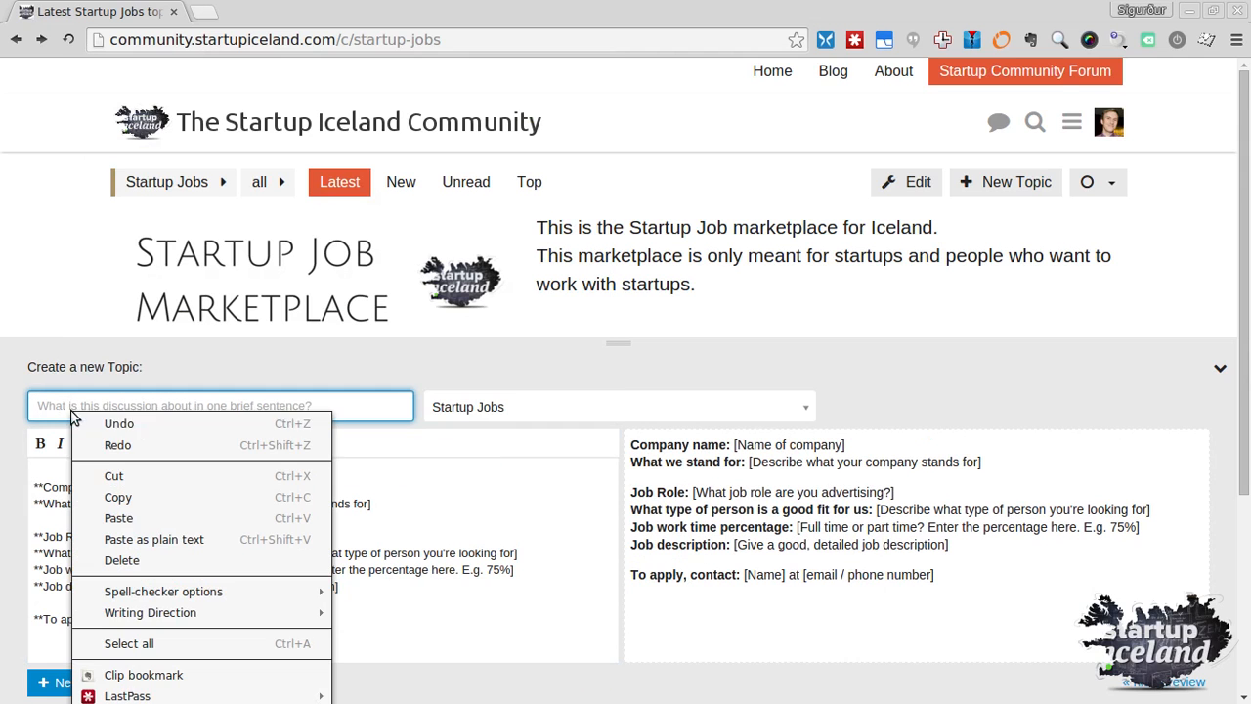
right_click(72, 411)
click(133, 519)
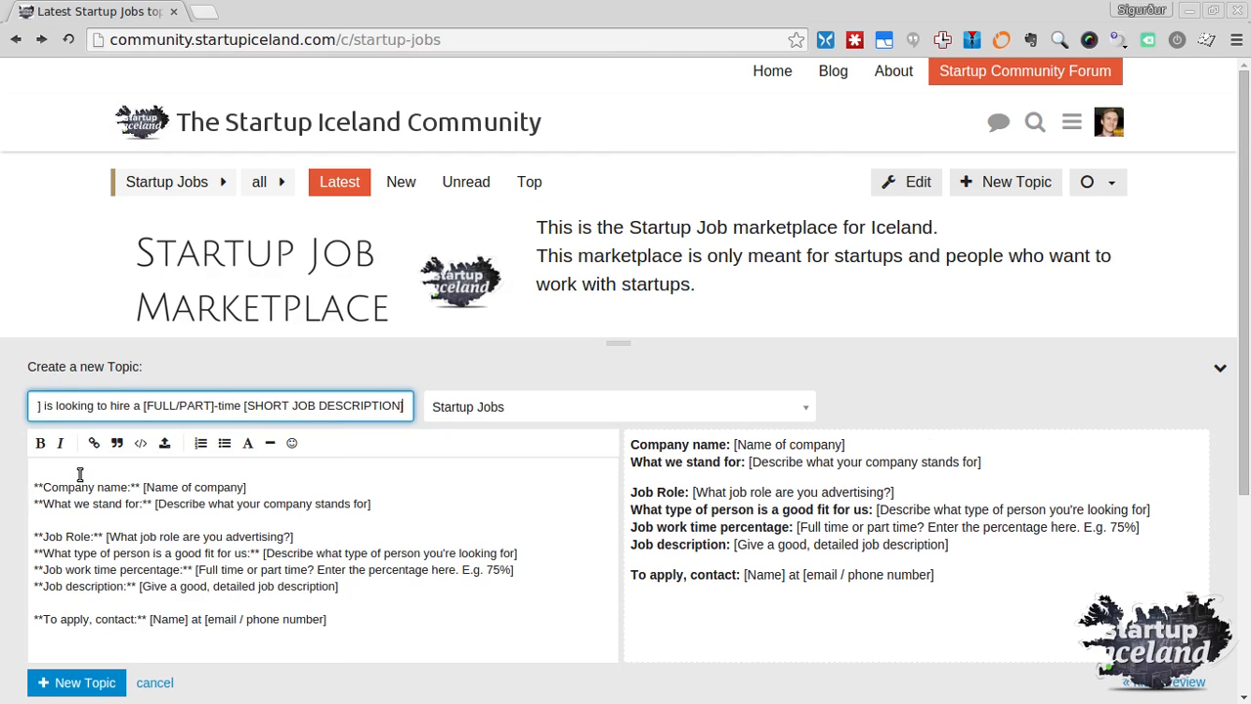
click(80, 474)
key(Delete)
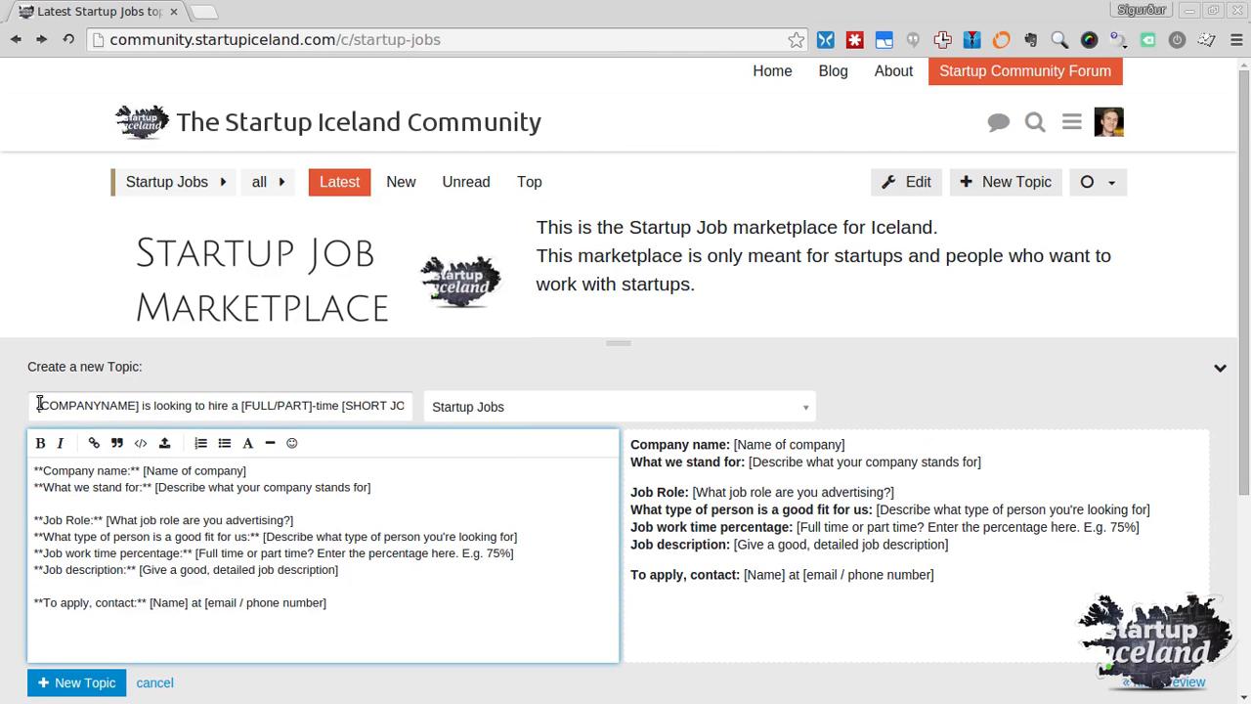
click(40, 405)
key(ctrl+shift+Right)
key(ctrl+shift+Right)
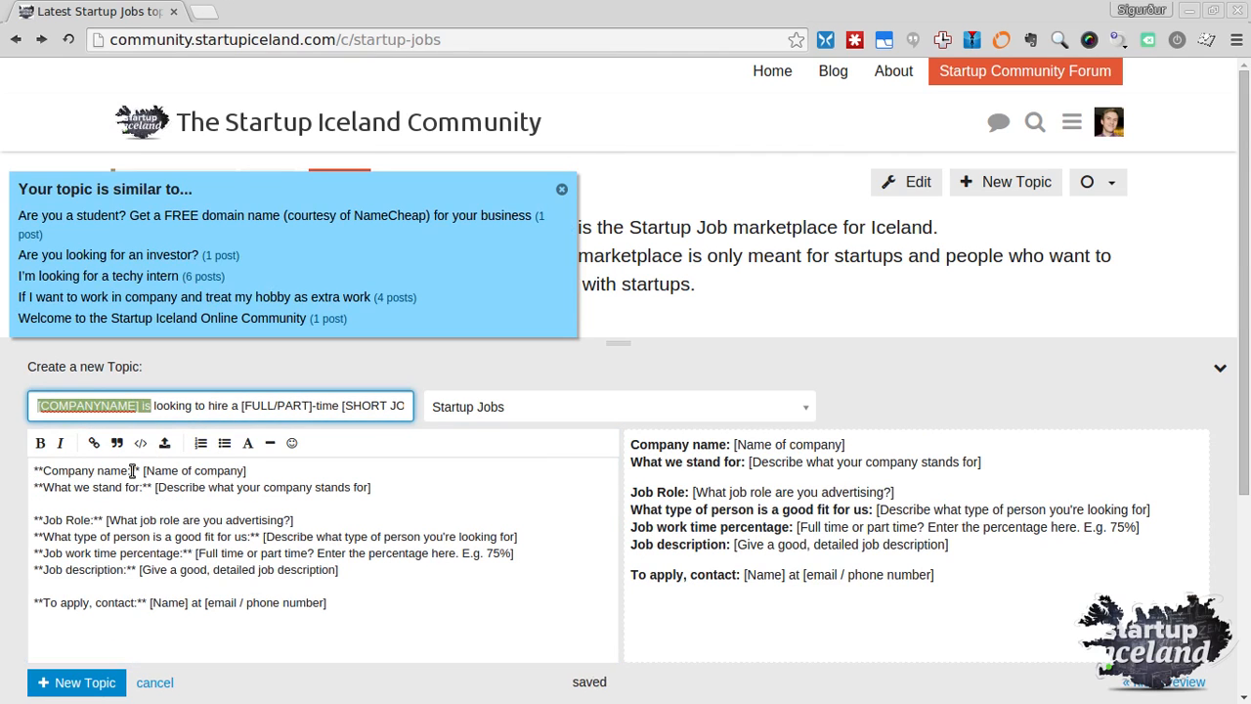
Fill the title placeholders to read 'Startup Iceland is looking to hire a Full-time Java Programmer'
text(Startup Iceland)
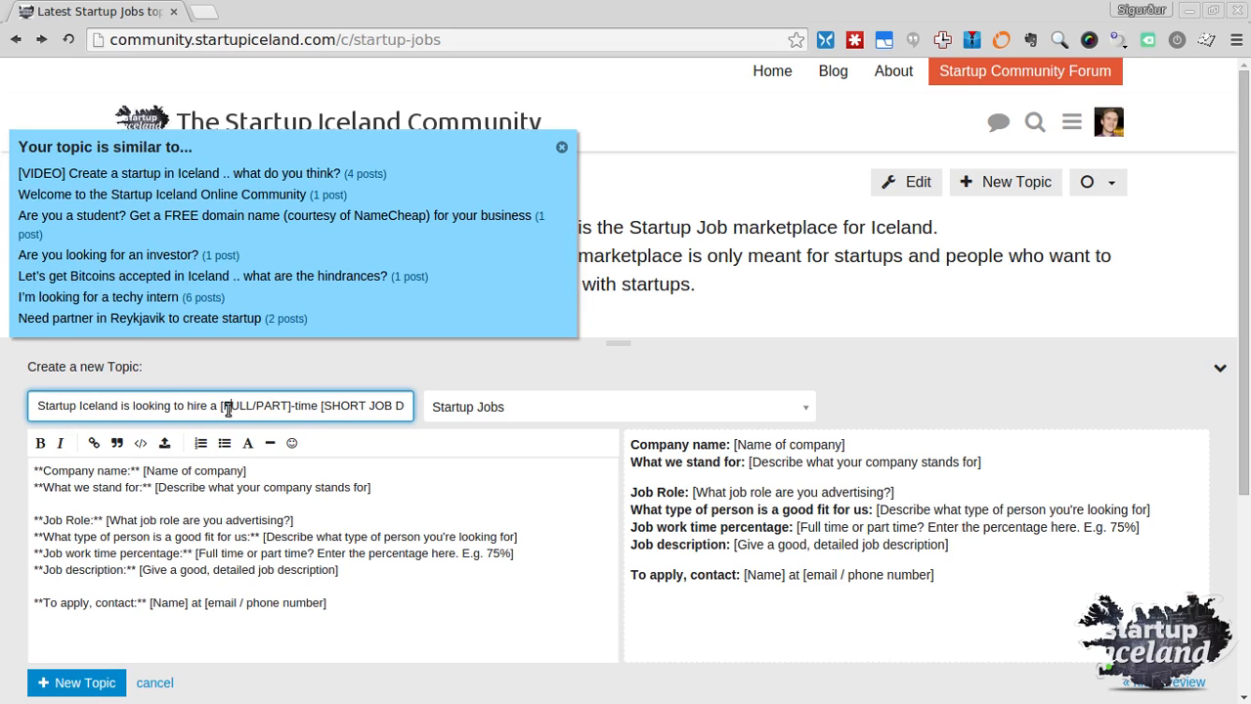
drag(221, 407, 293, 409)
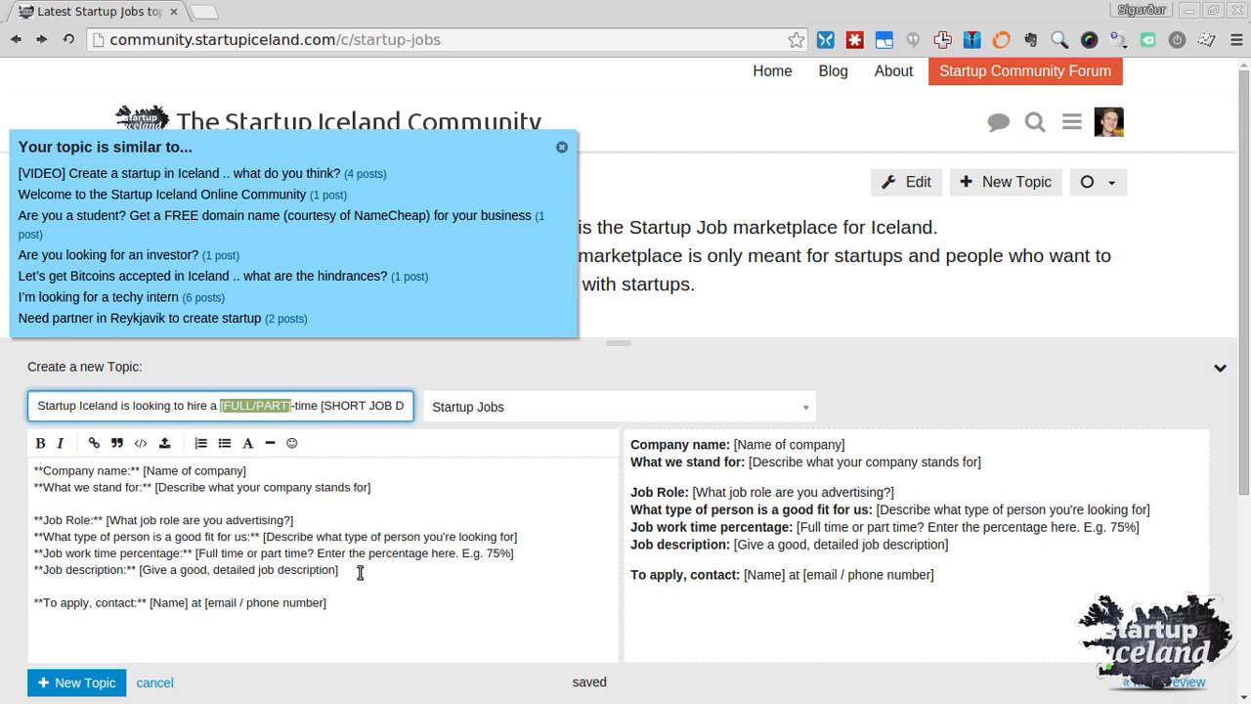
text(Full)
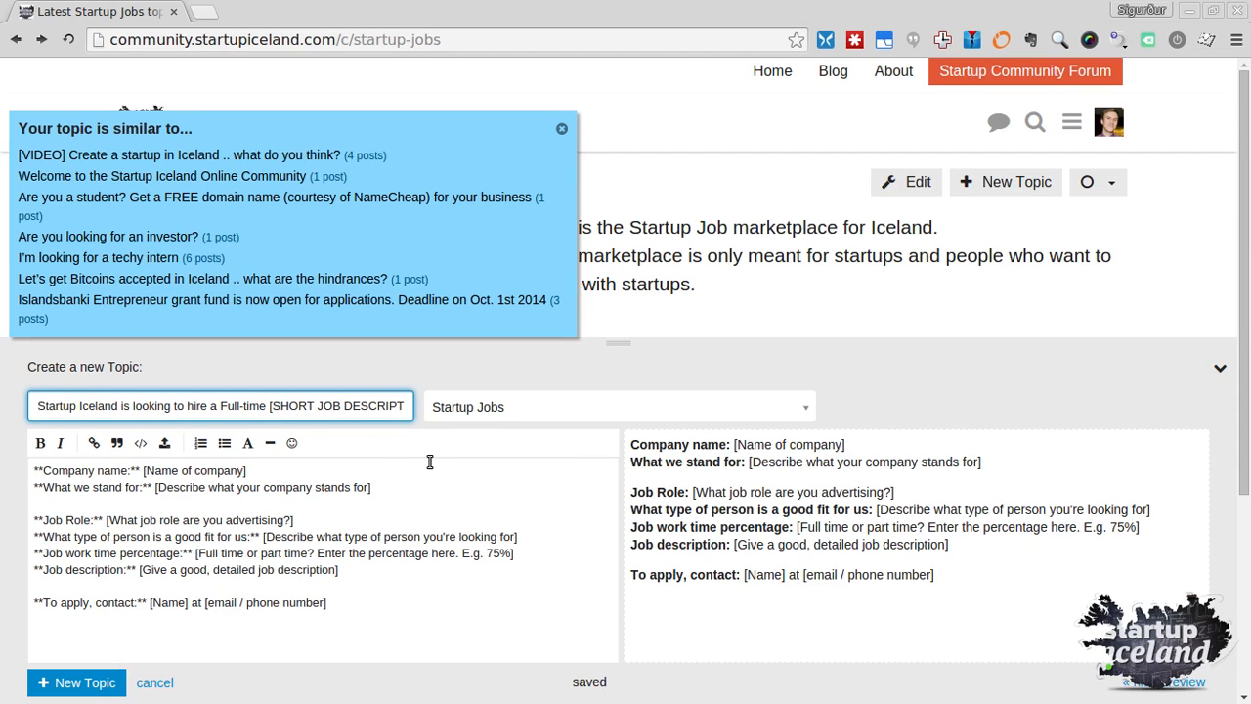
key(shift+End)
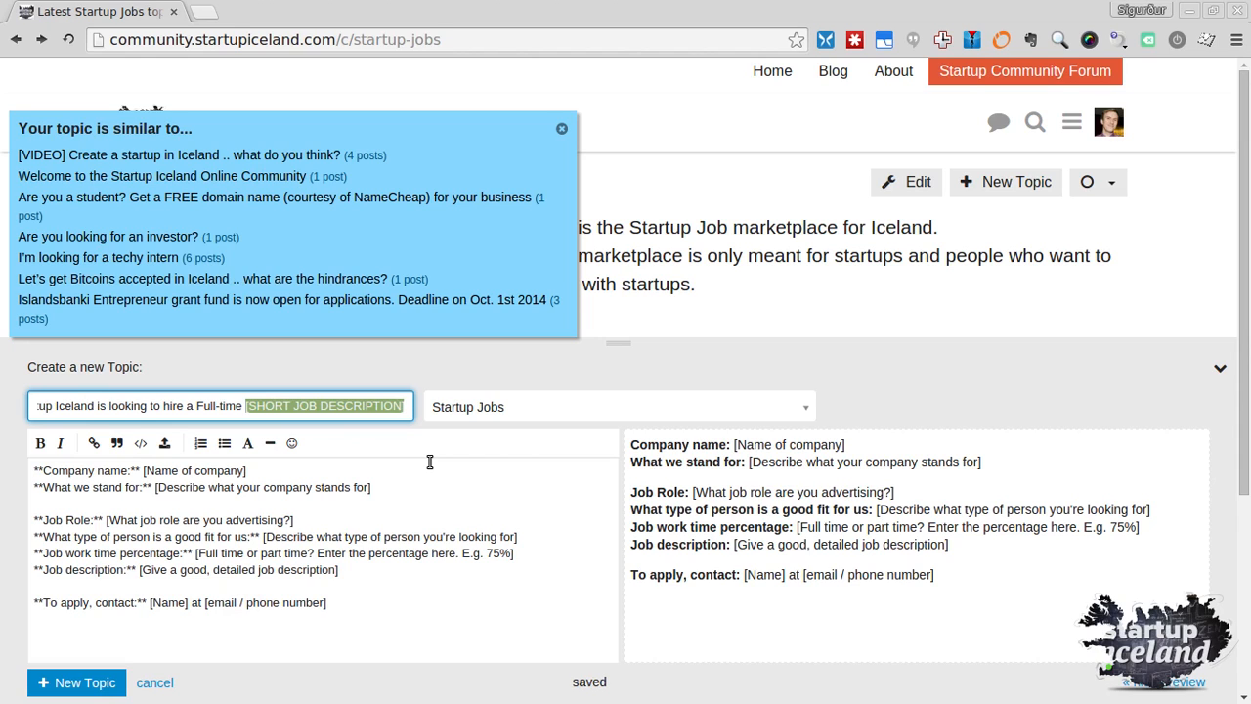
text(J)
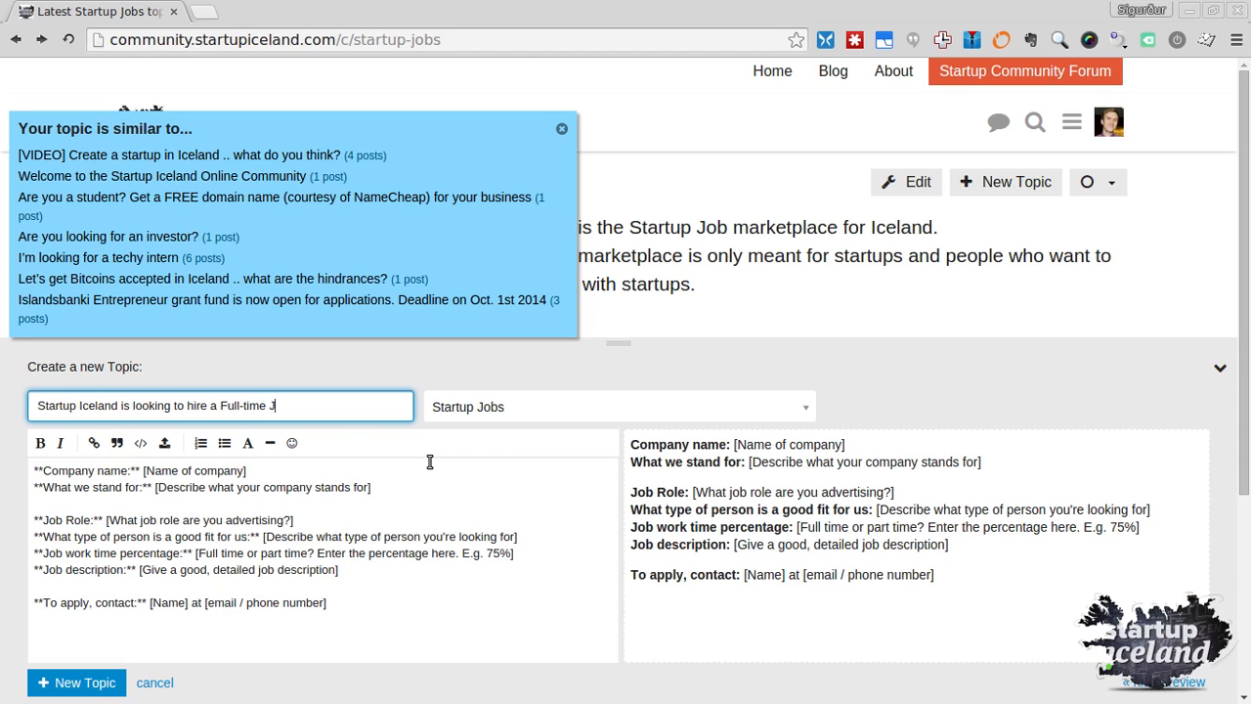
text(ava Programmer)
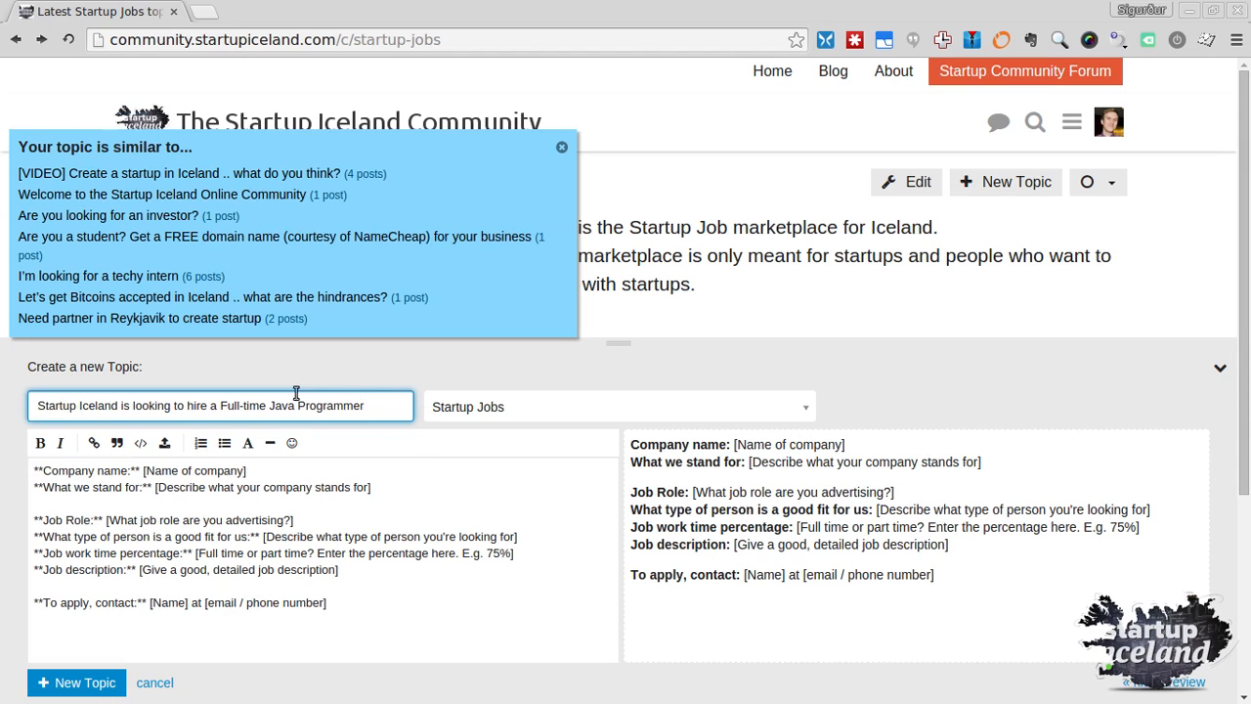
Replace the [Name of company] placeholder in the body with 'Startup Iceland'
drag(144, 470, 246, 470)
text(Startup Iceland)
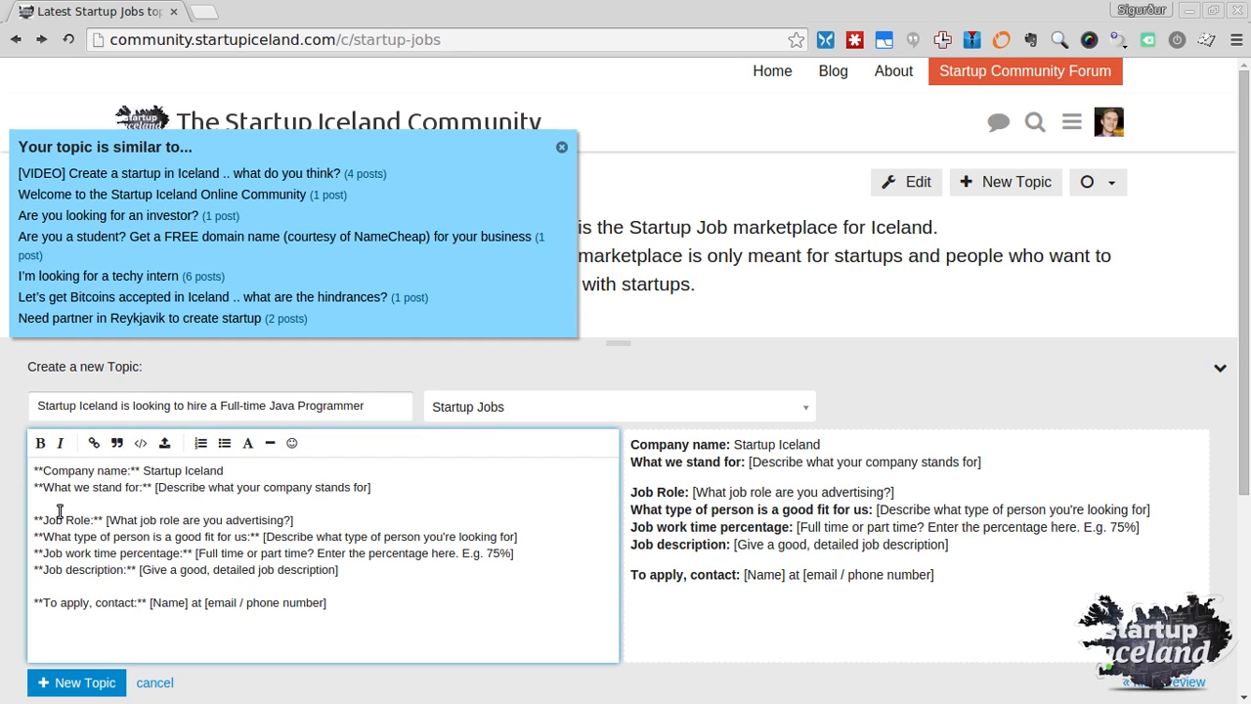
drag(154, 487, 344, 487)
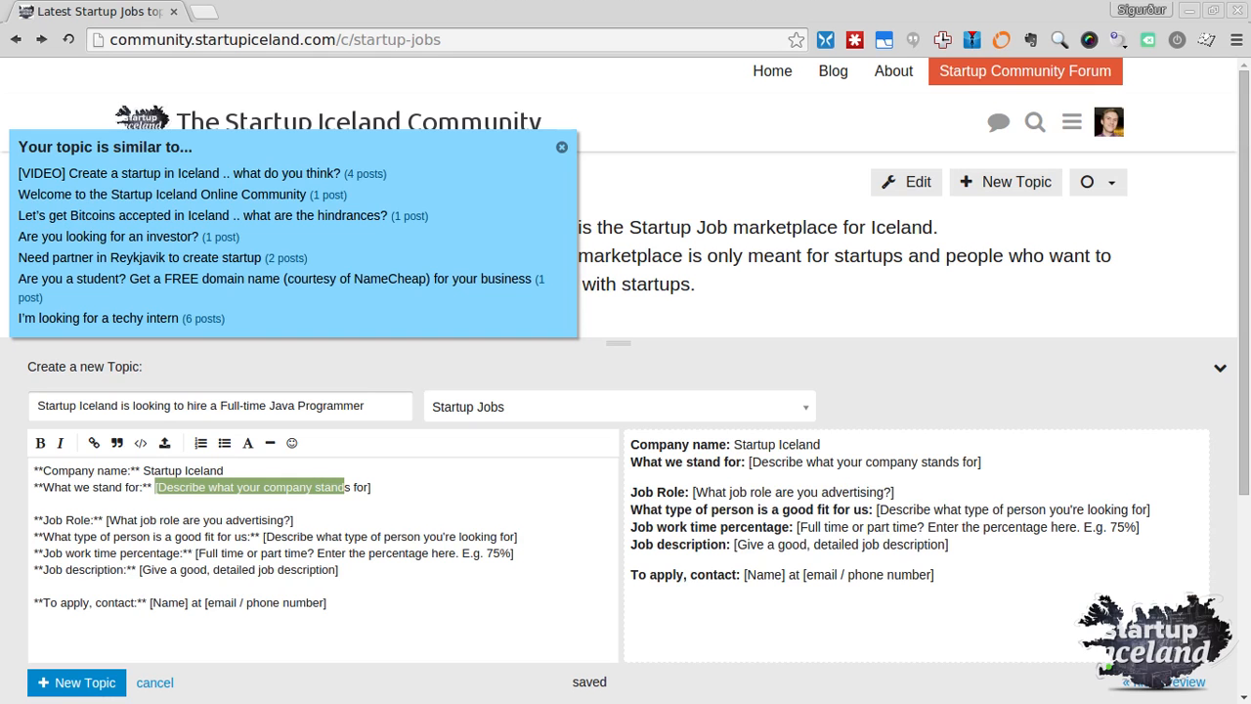
key(alt+Tab)
Drag great-power-great-responsibility-voltaire.jpg from Nemo onto the Discourse composer
drag(693, 193, 842, 92)
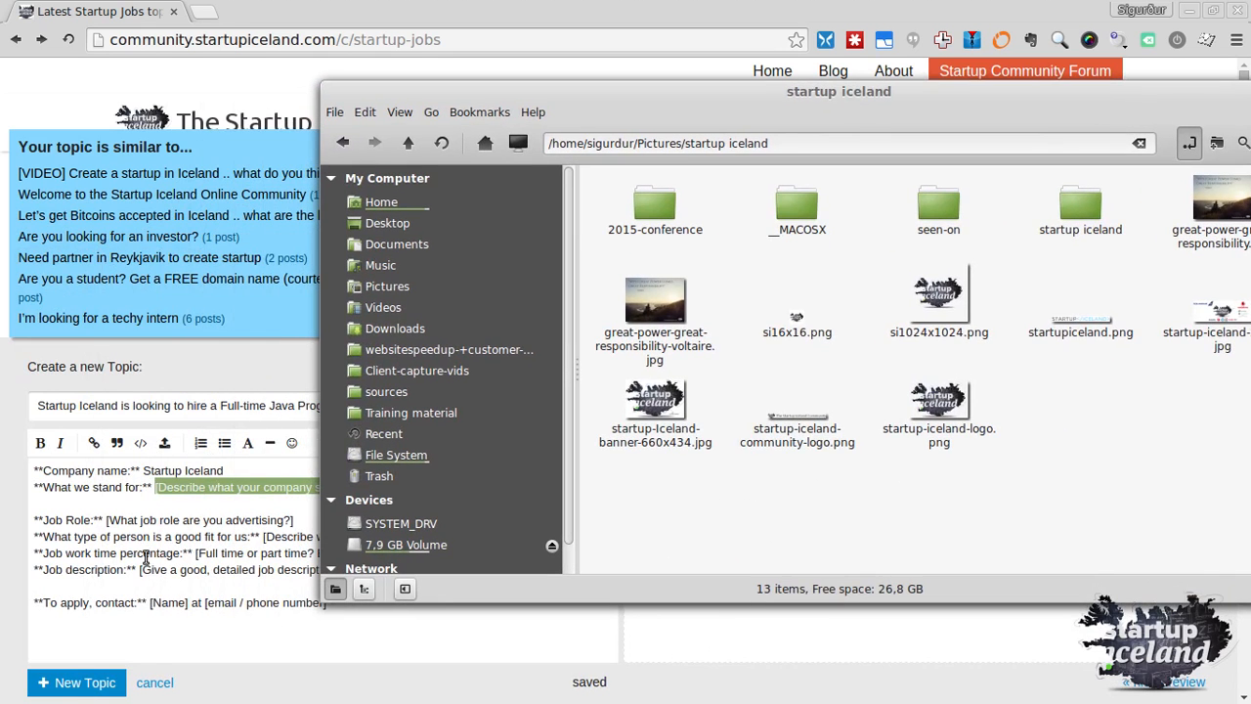
click(133, 628)
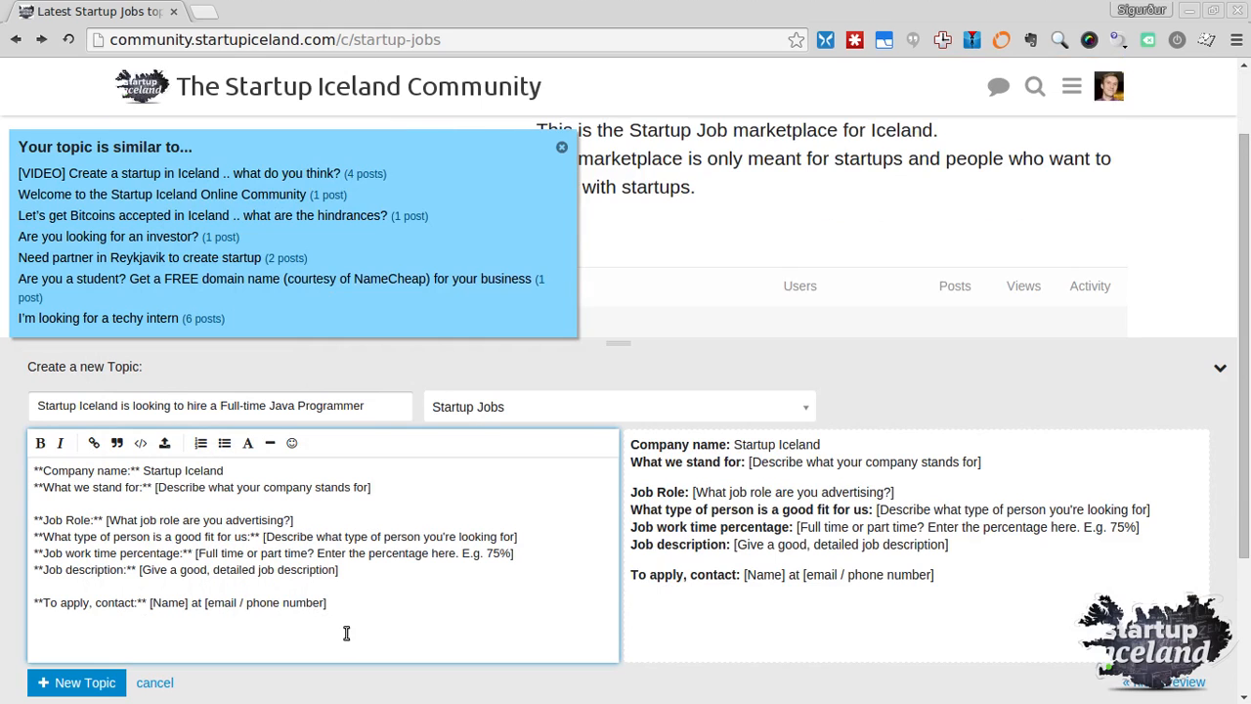
key(alt+Tab)
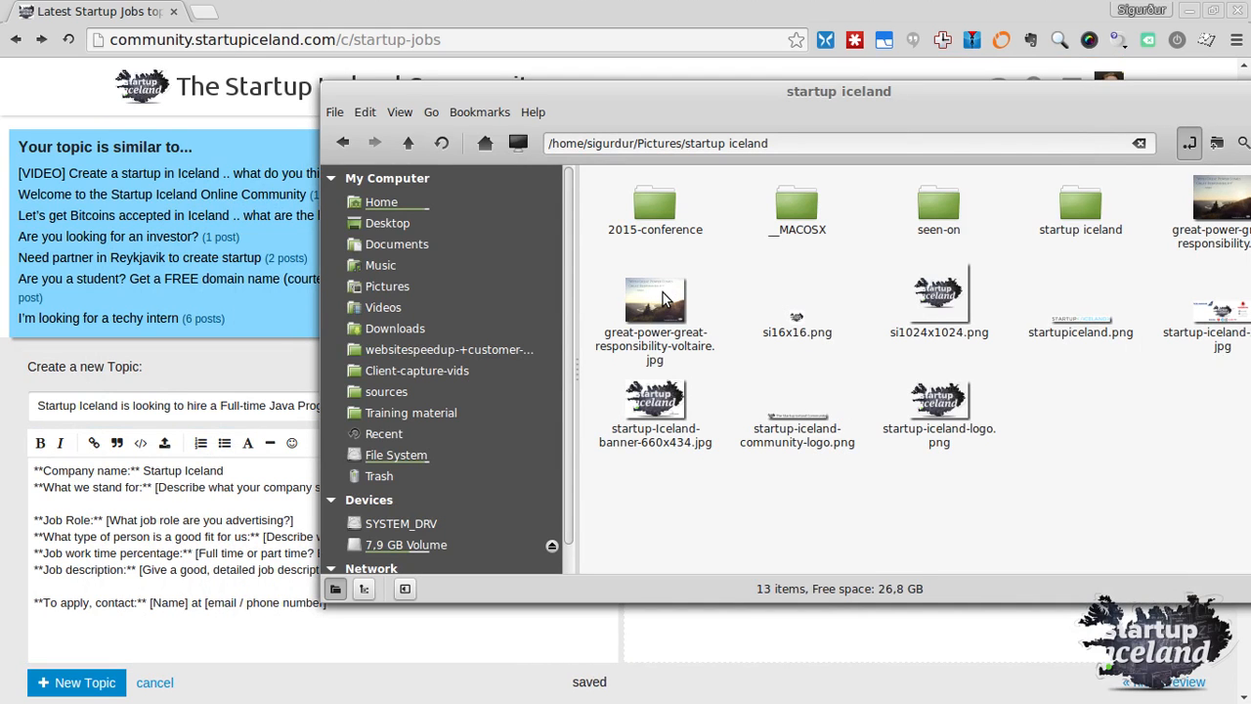
drag(663, 298, 129, 629)
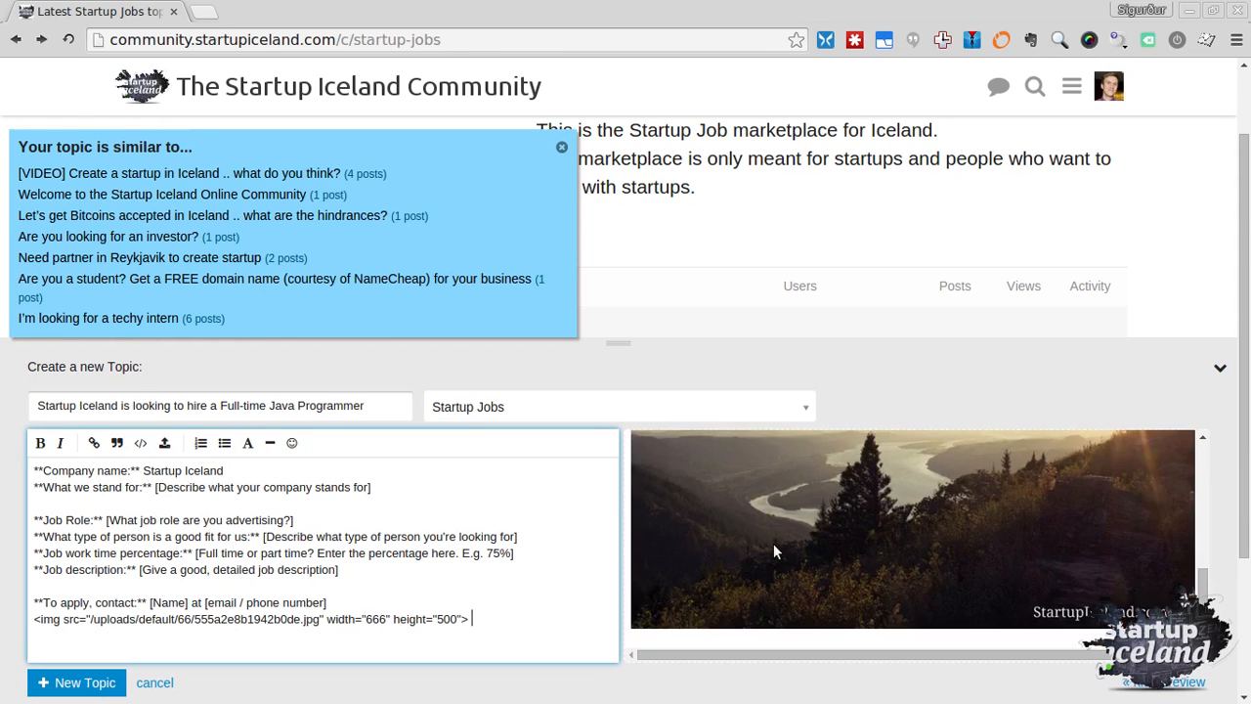
Scroll the preview to check the uploaded 666×500 Voltaire quote image
scroll(779, 554, down, 3)
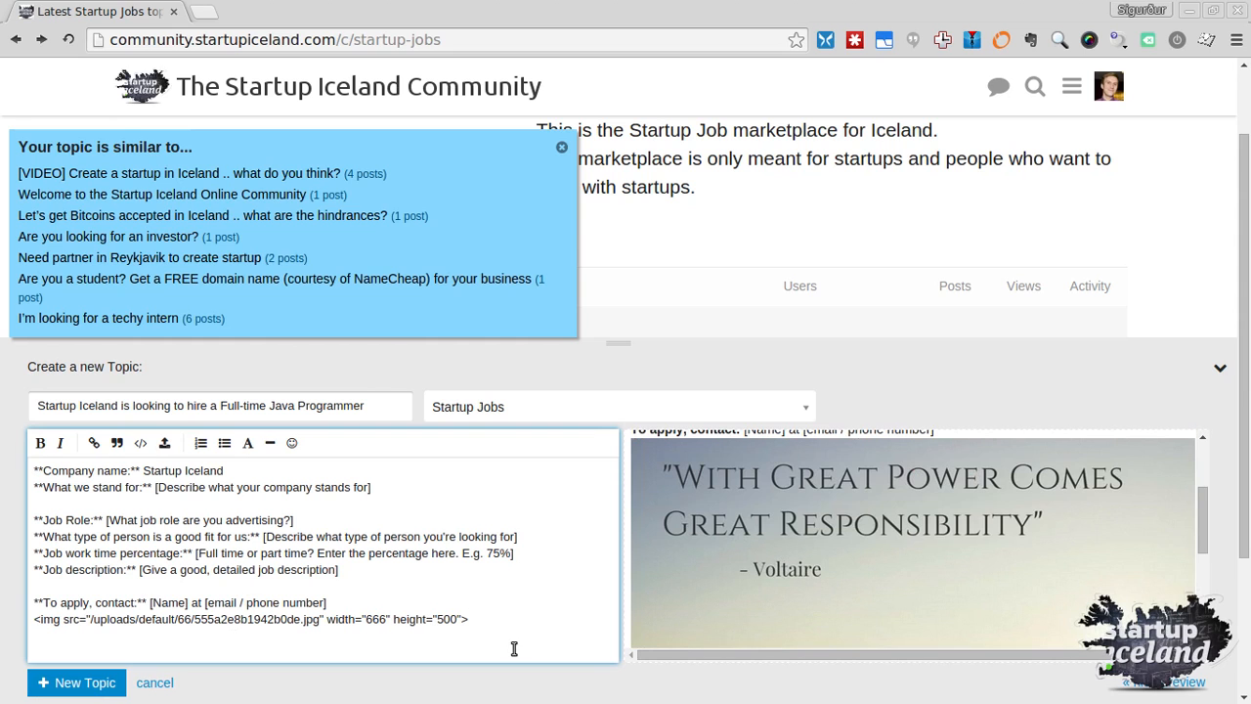
scroll(900, 560, up, 4)
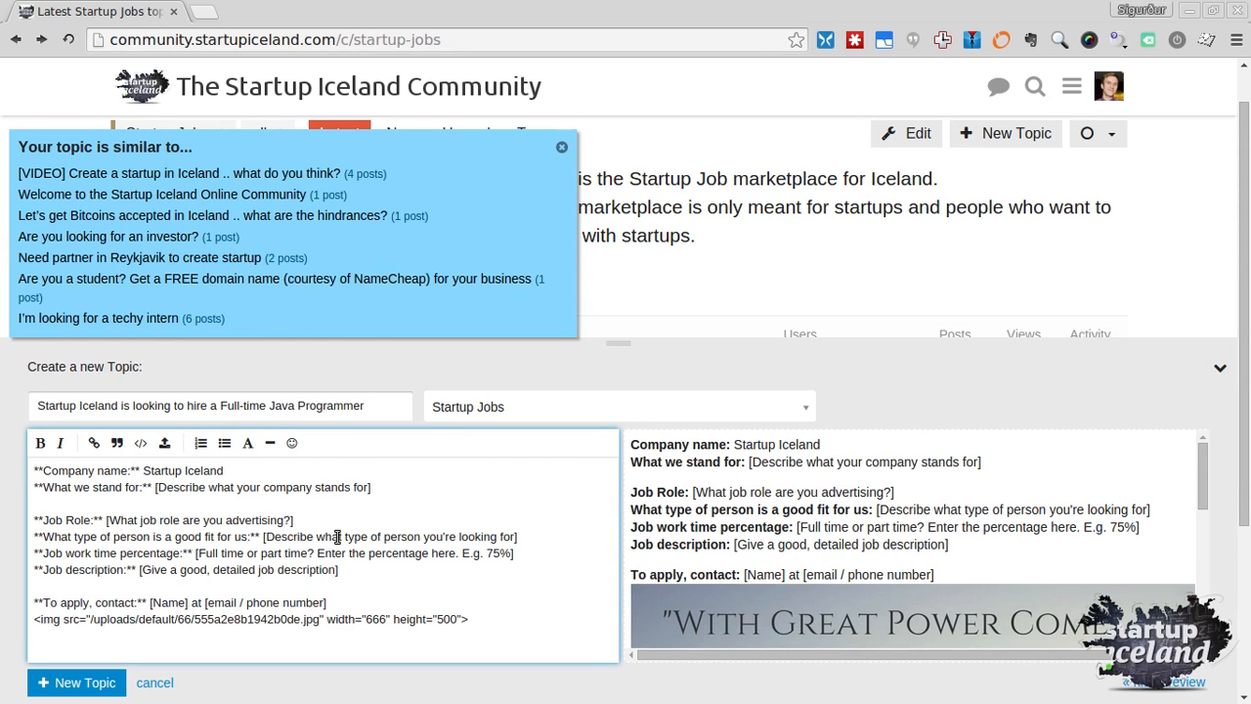
Delete the Voltaire image markup line from the composer
triple_click(368, 608)
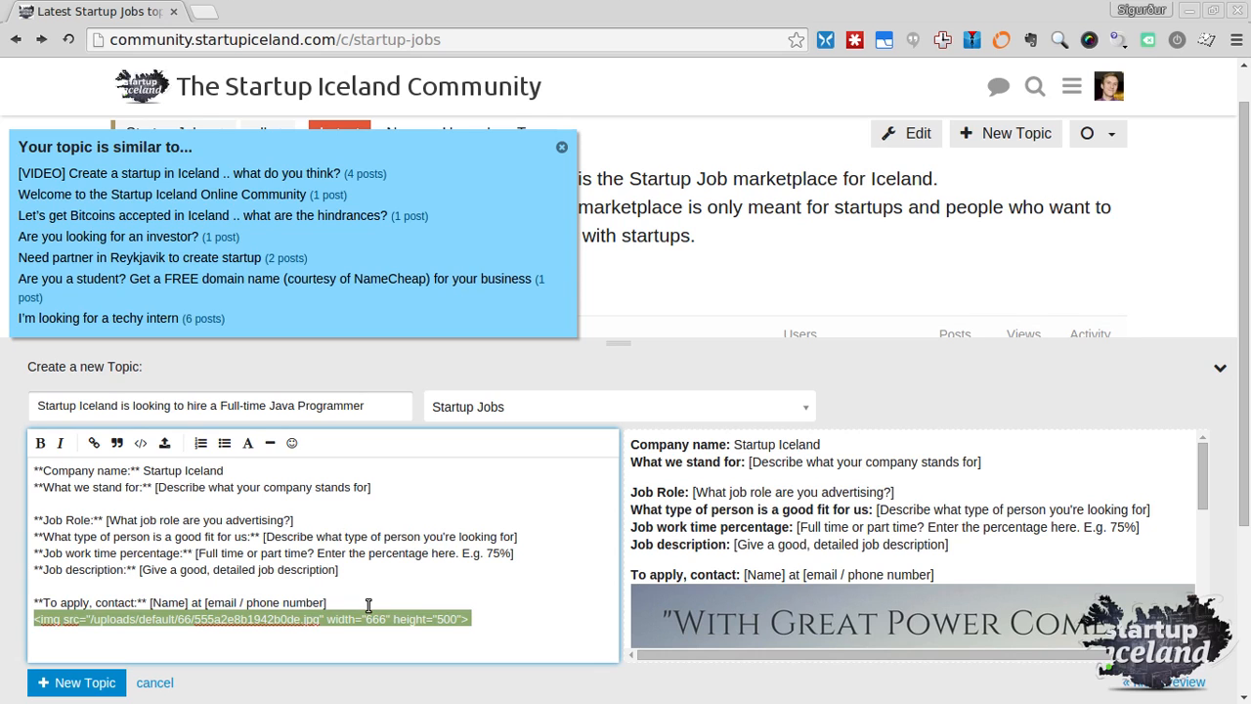
key(BackSpace)
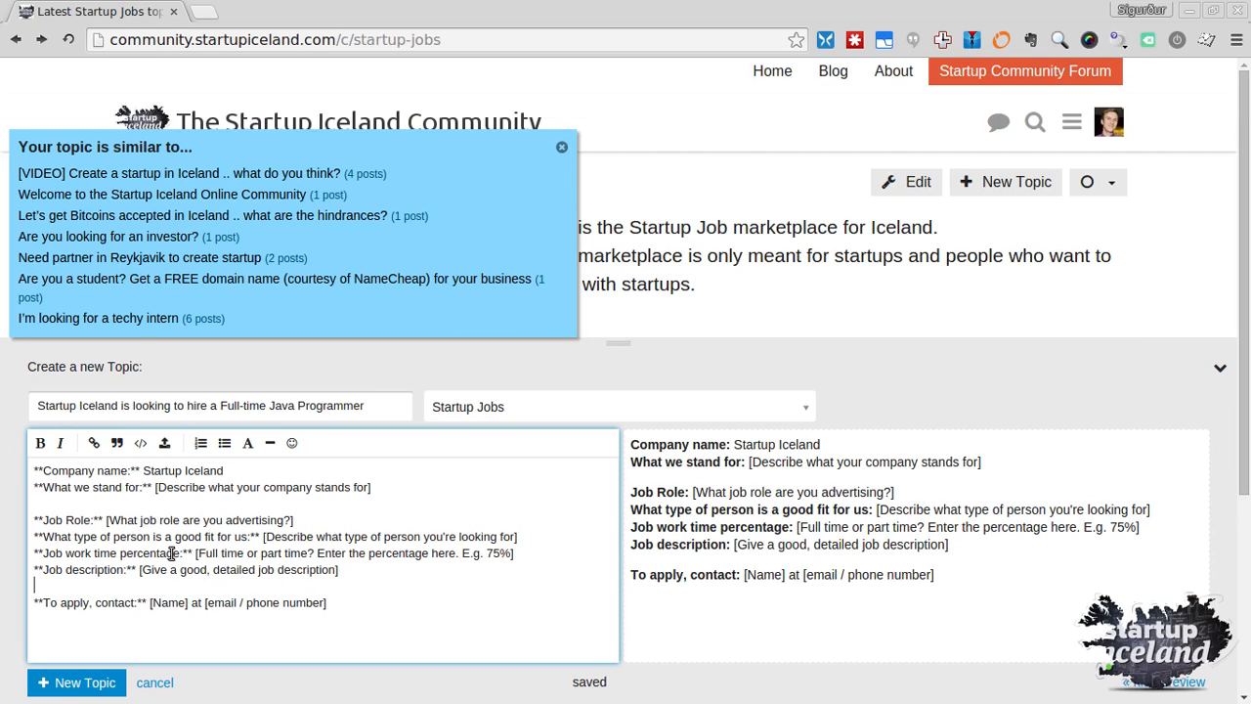
Replace the What we stand for placeholder with 'Startup Iceland aims to change the startup community in Iceland…'
click(155, 487)
key(shift+End)
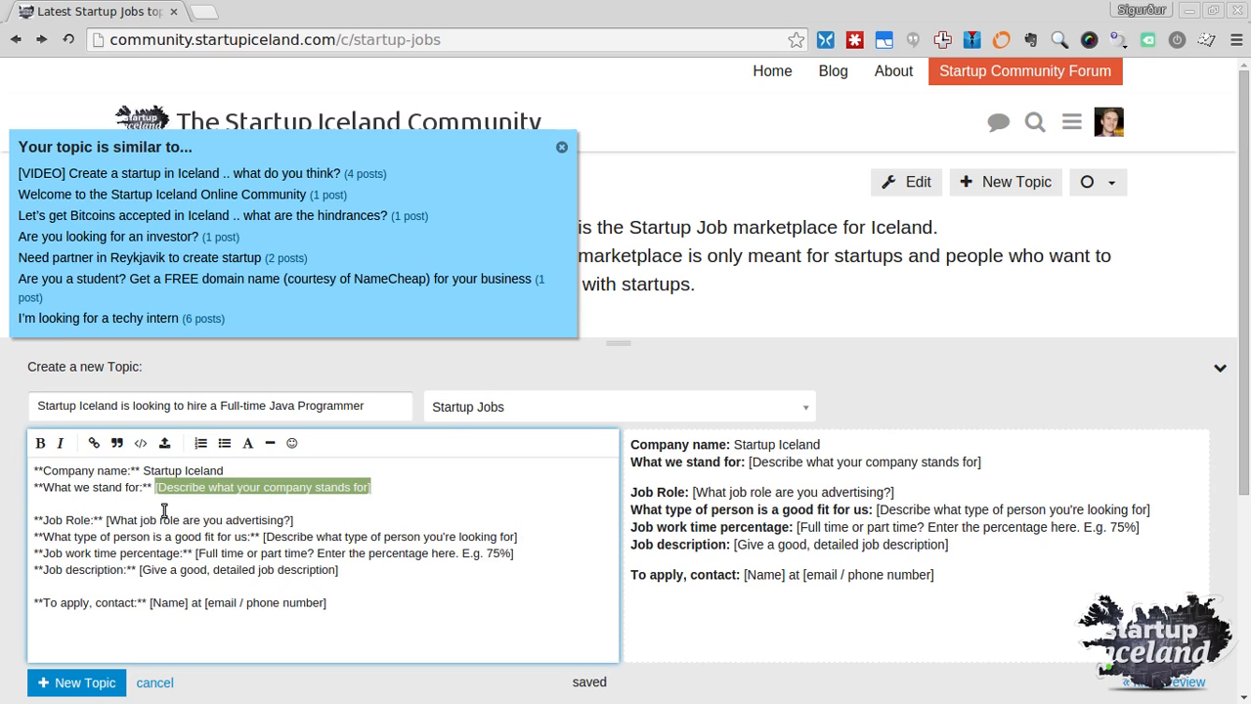
text(Startup Iceland )
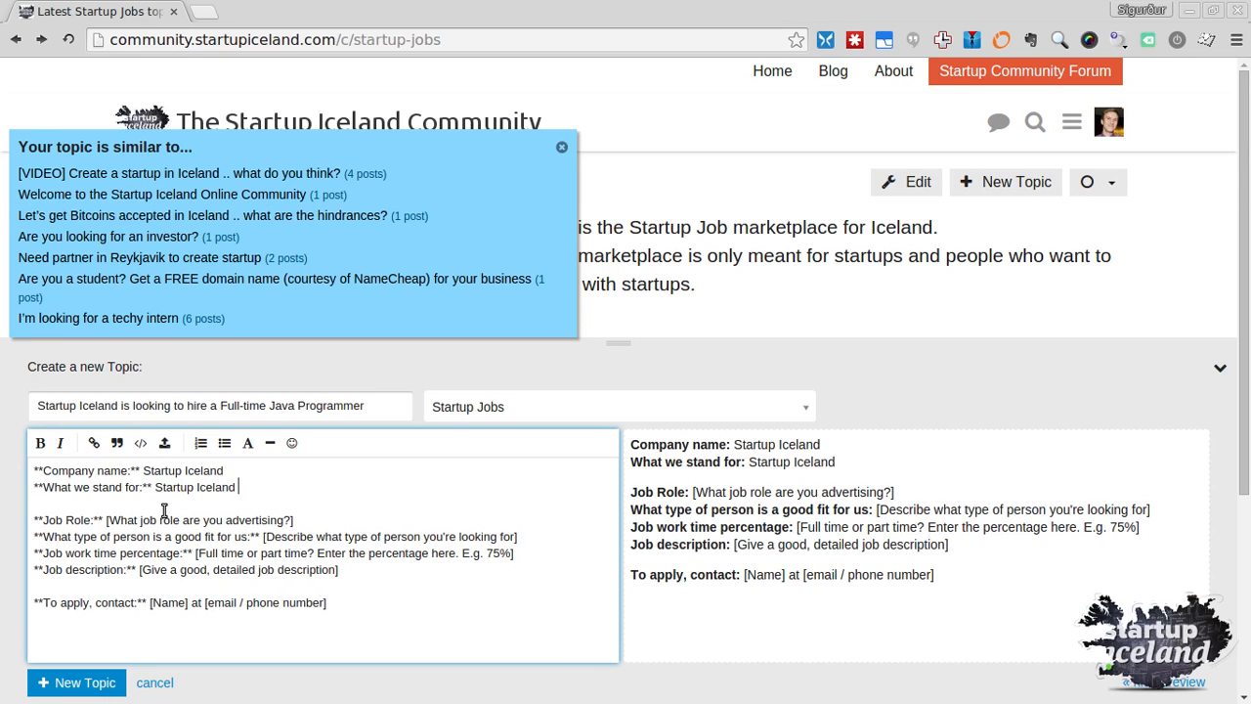
text(ains)
key(BackSpace)
key(BackSpace)
key(BackSpace)
text(ms to)
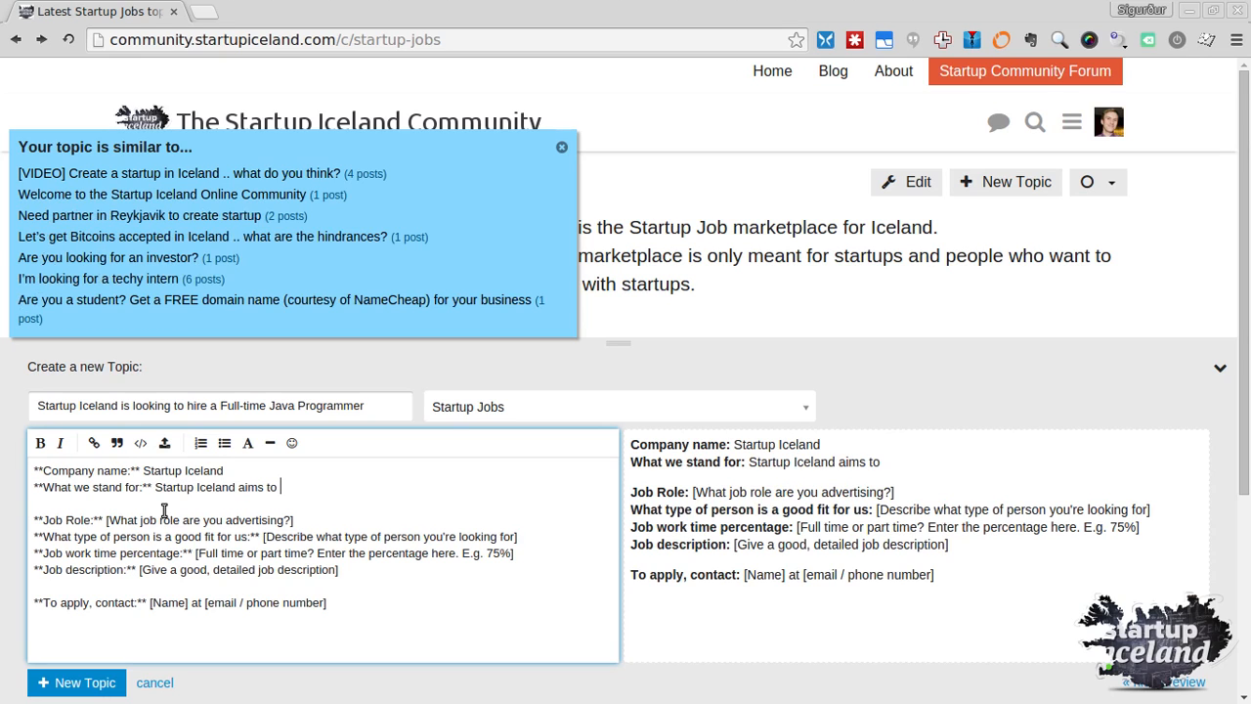
text( change the )
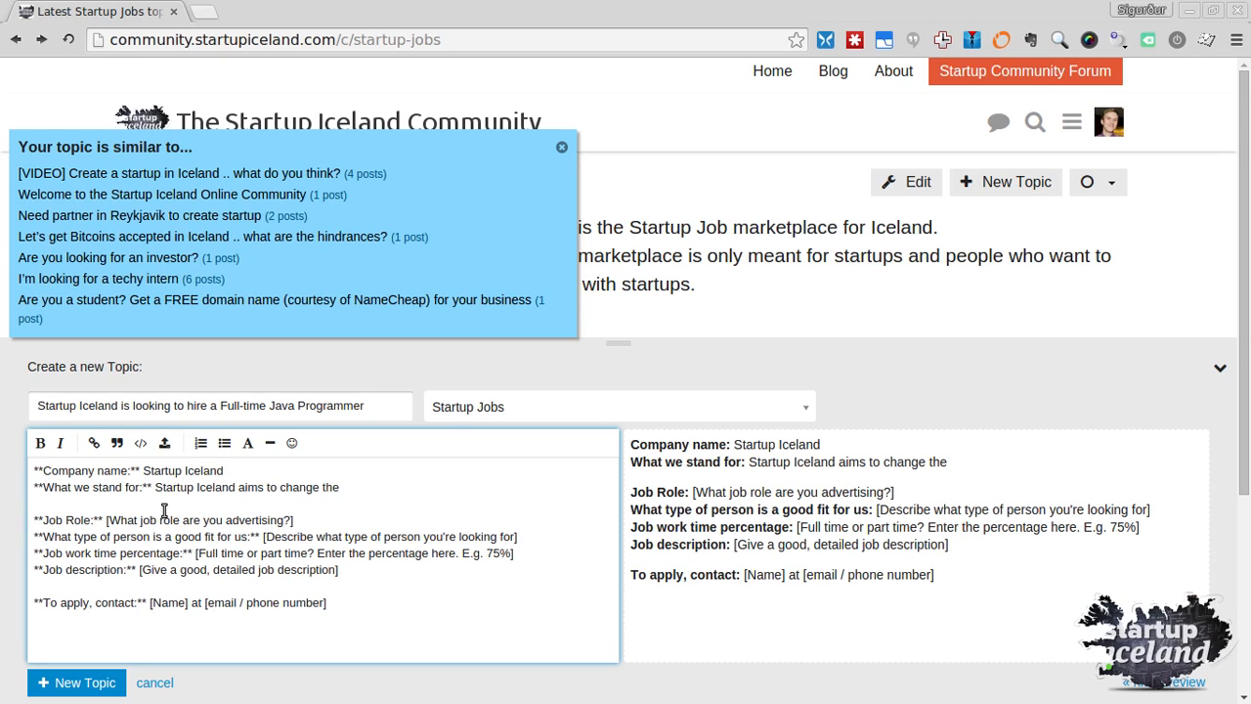
text(startup community )
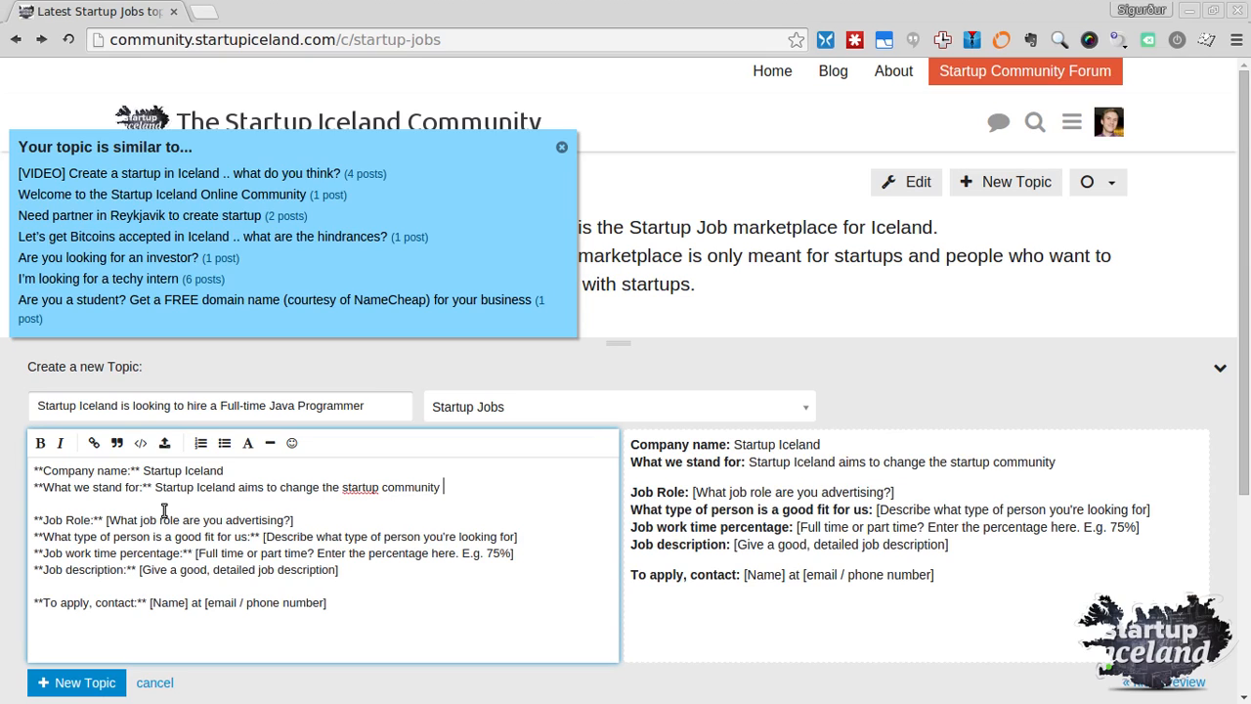
text(in Iceland so that )
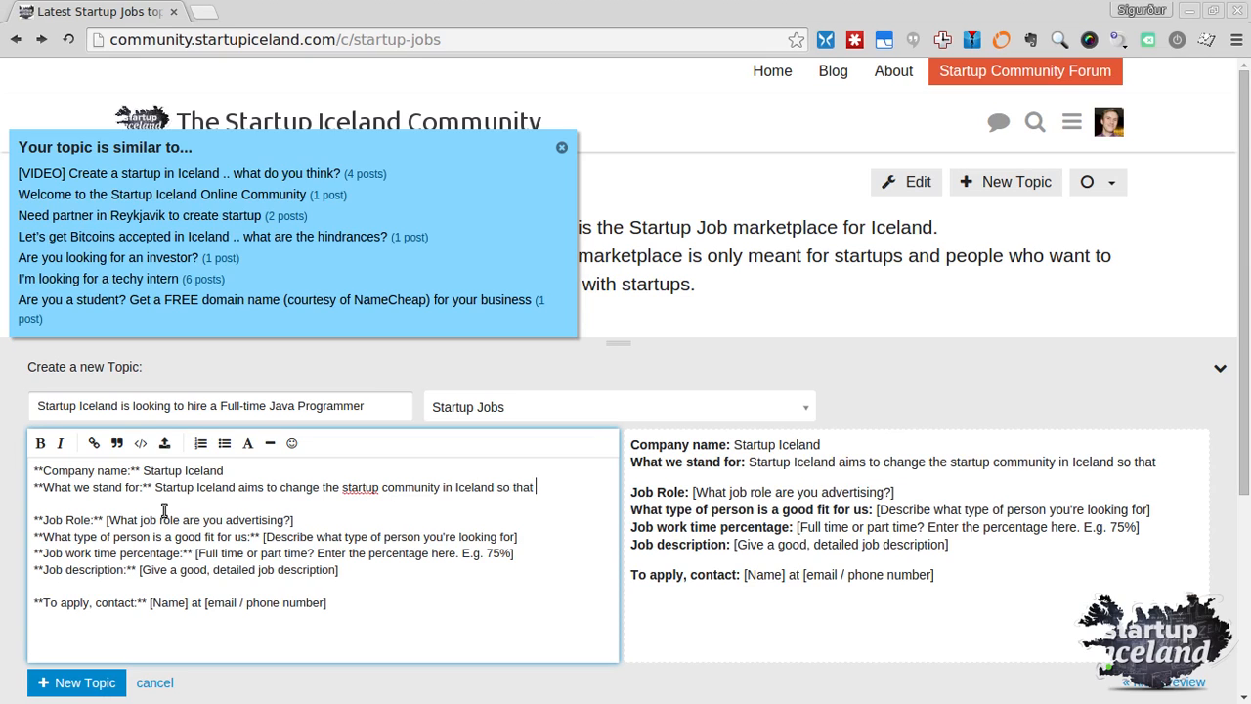
text(all people )
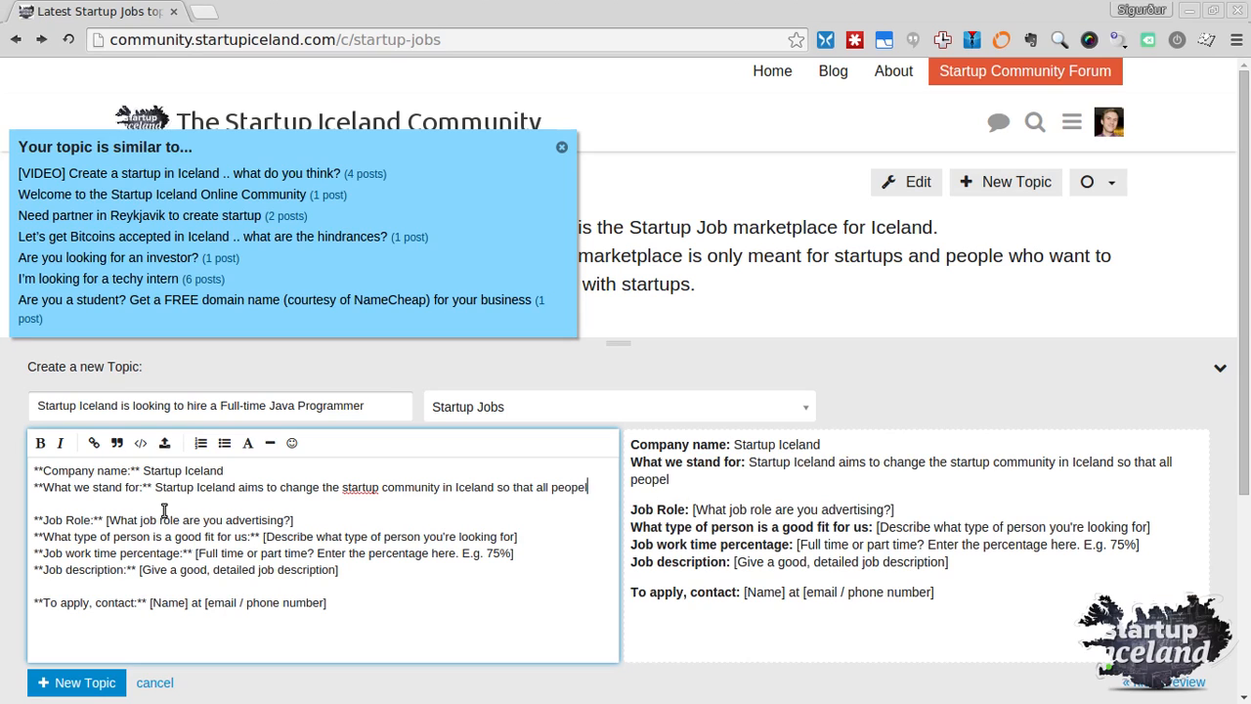
text(have th)
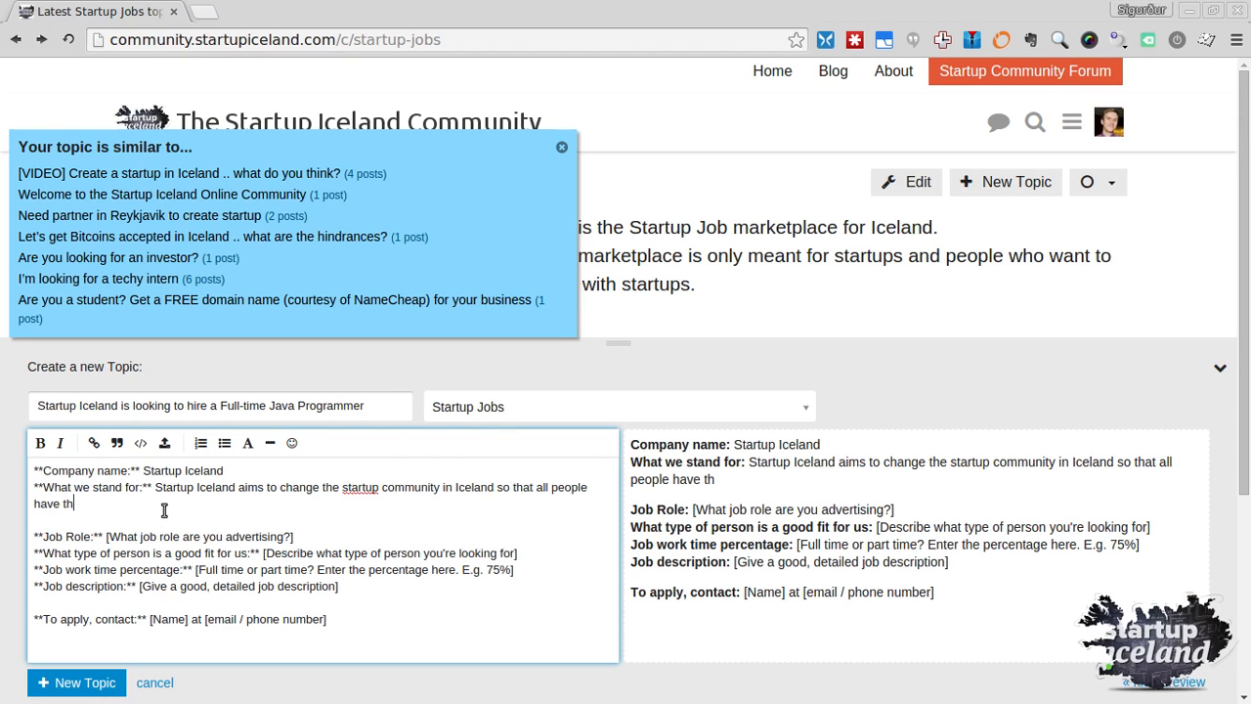
key(ctrl+shift+Left)
key(ctrl+shift+Left)
key(ctrl+shift+Left)
key(ctrl+shift+Left)
text(everyone)
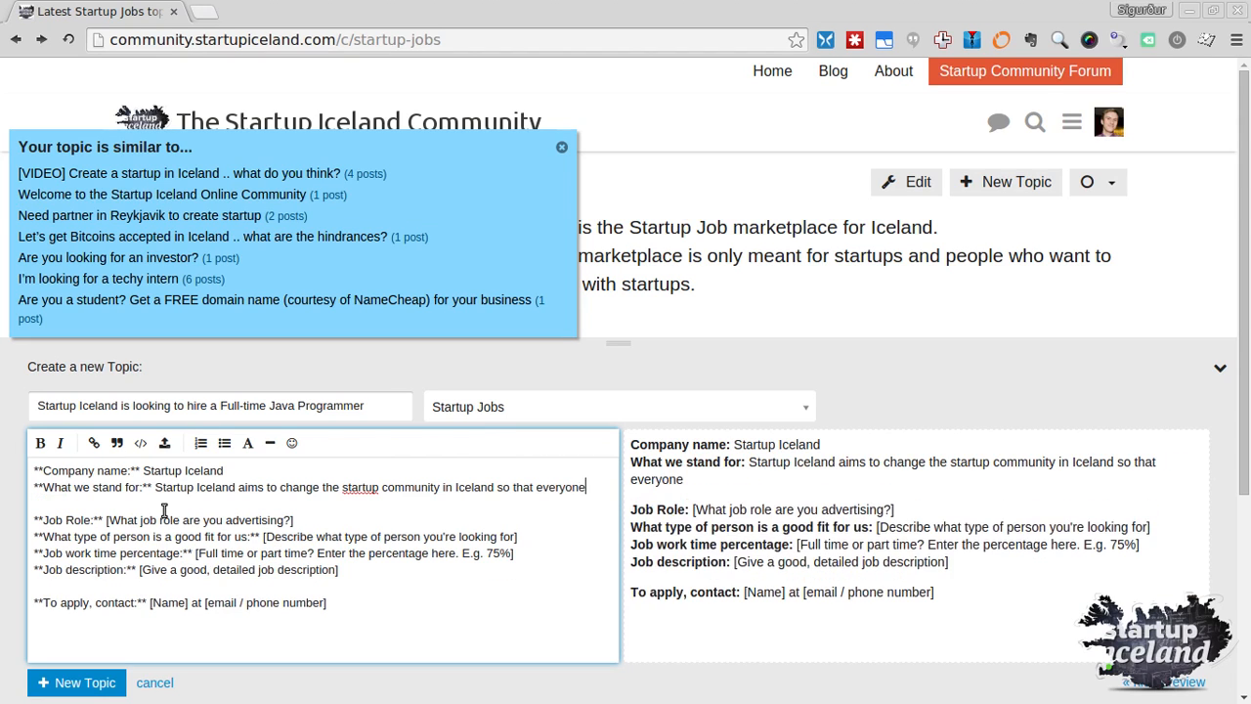
text( has the opportunity to)
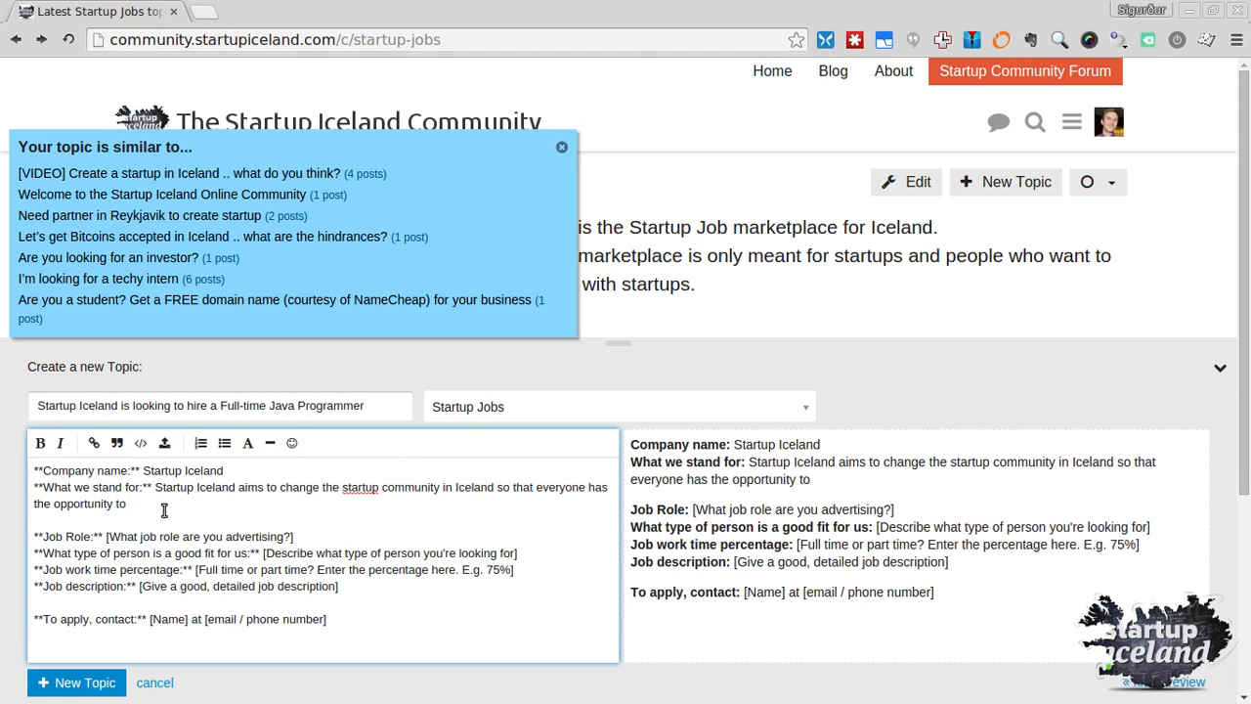
text( create his O)
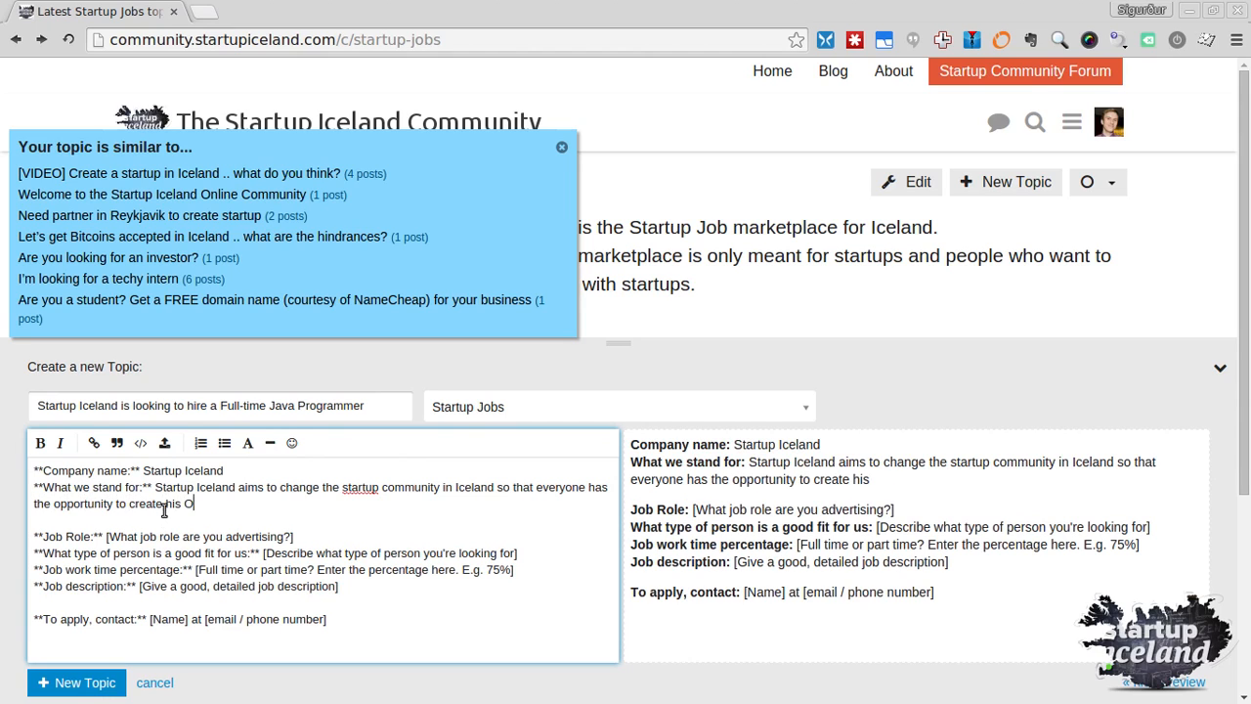
text(WN)
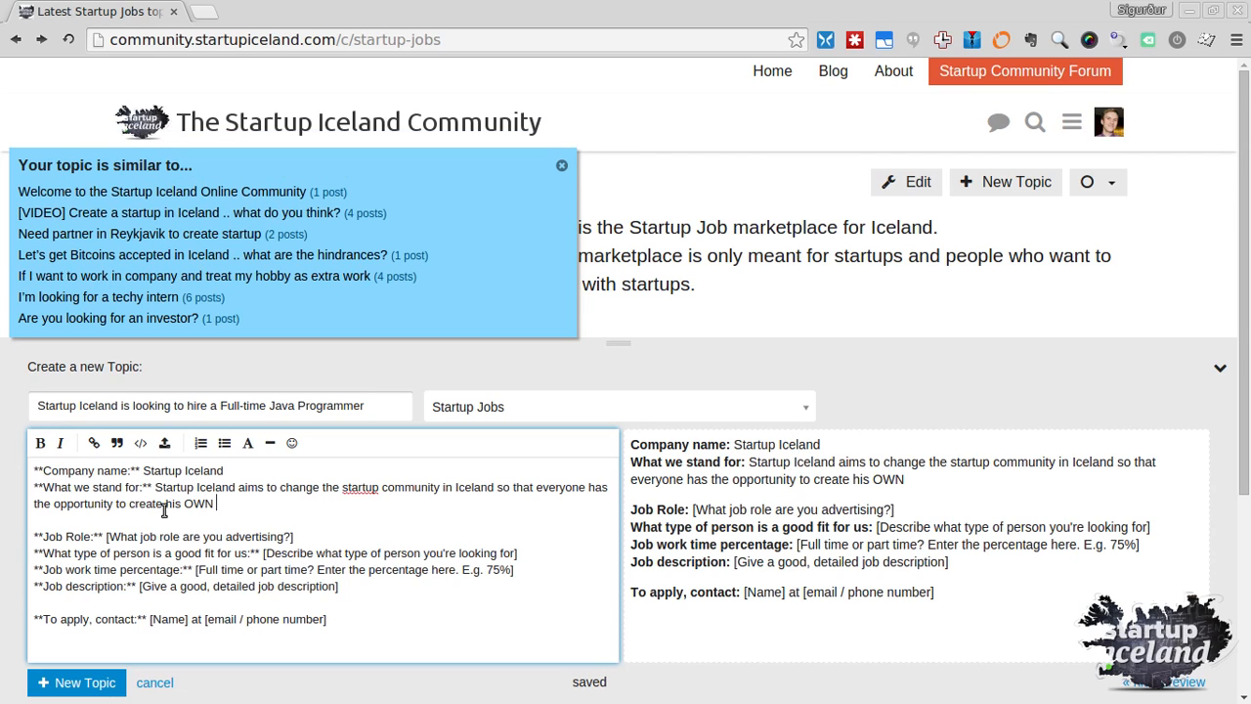
Reword the sentence ending to 'create a value and change the world from his own image.'
key(shift+End)
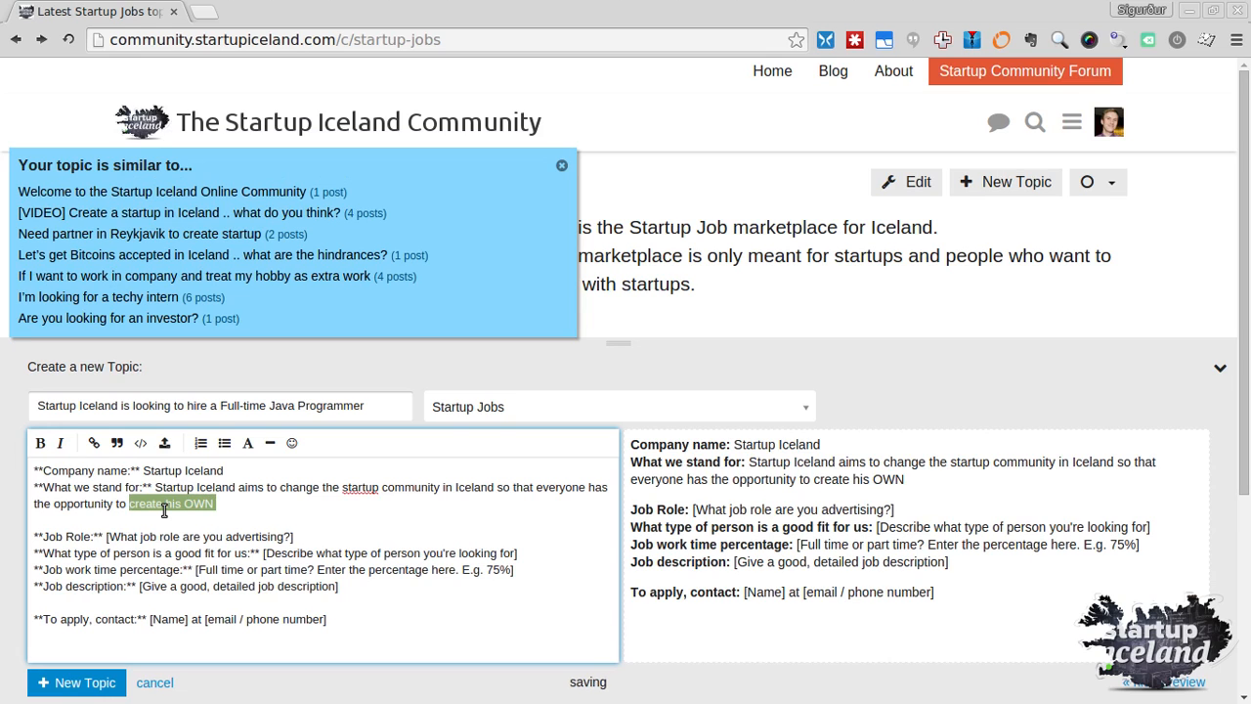
text(remove)
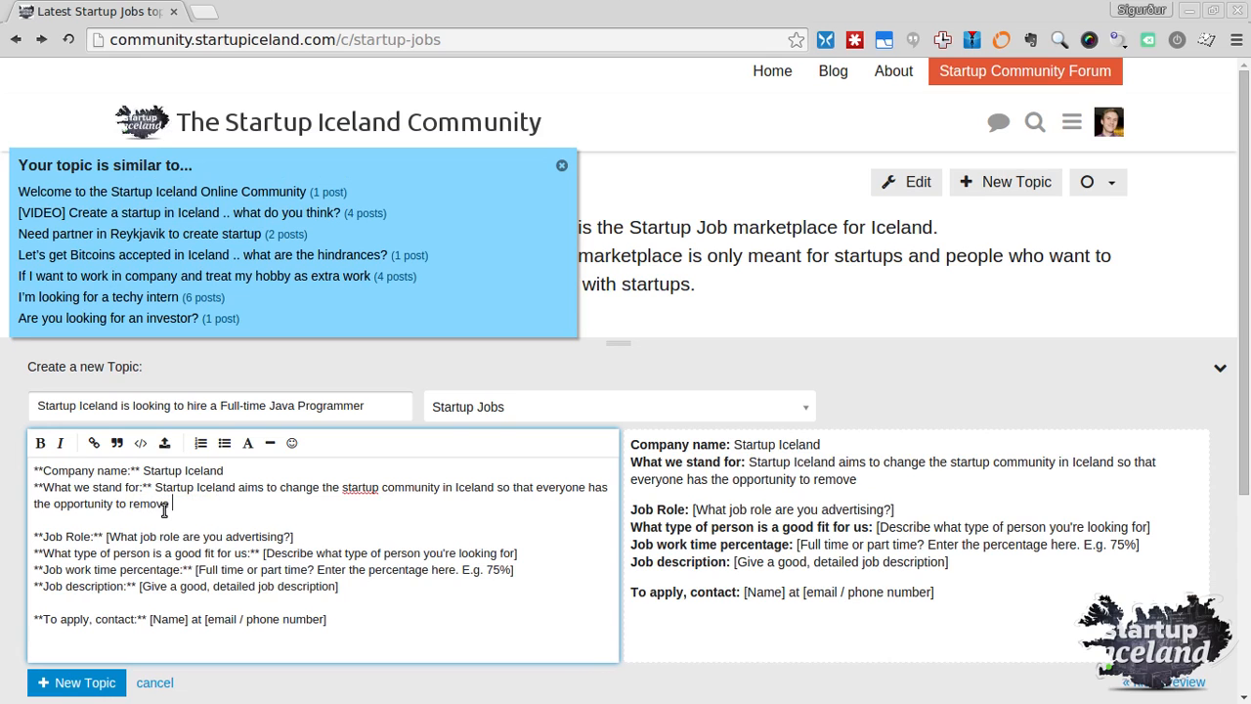
text( his own pover)
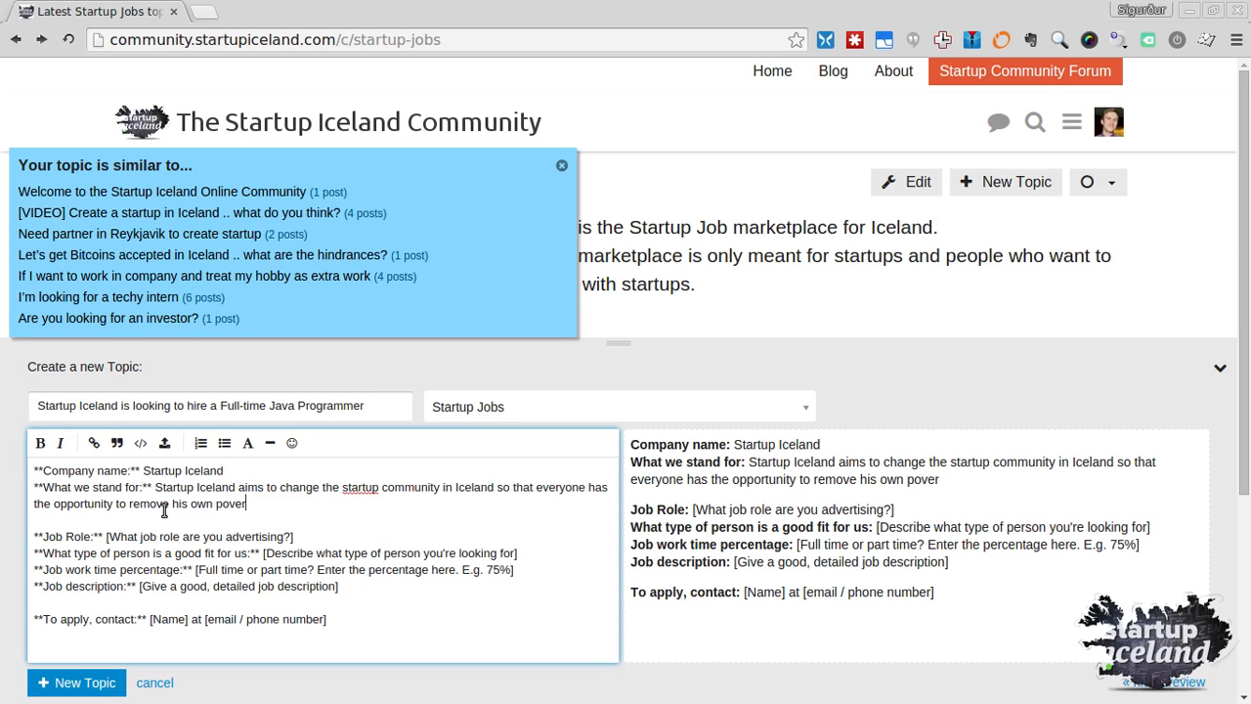
key(ctrl+shift+Left)
key(ctrl+shift+Left)
key(ctrl+shift+Left)
key(ctrl+shift+Left)
text(not be poor)
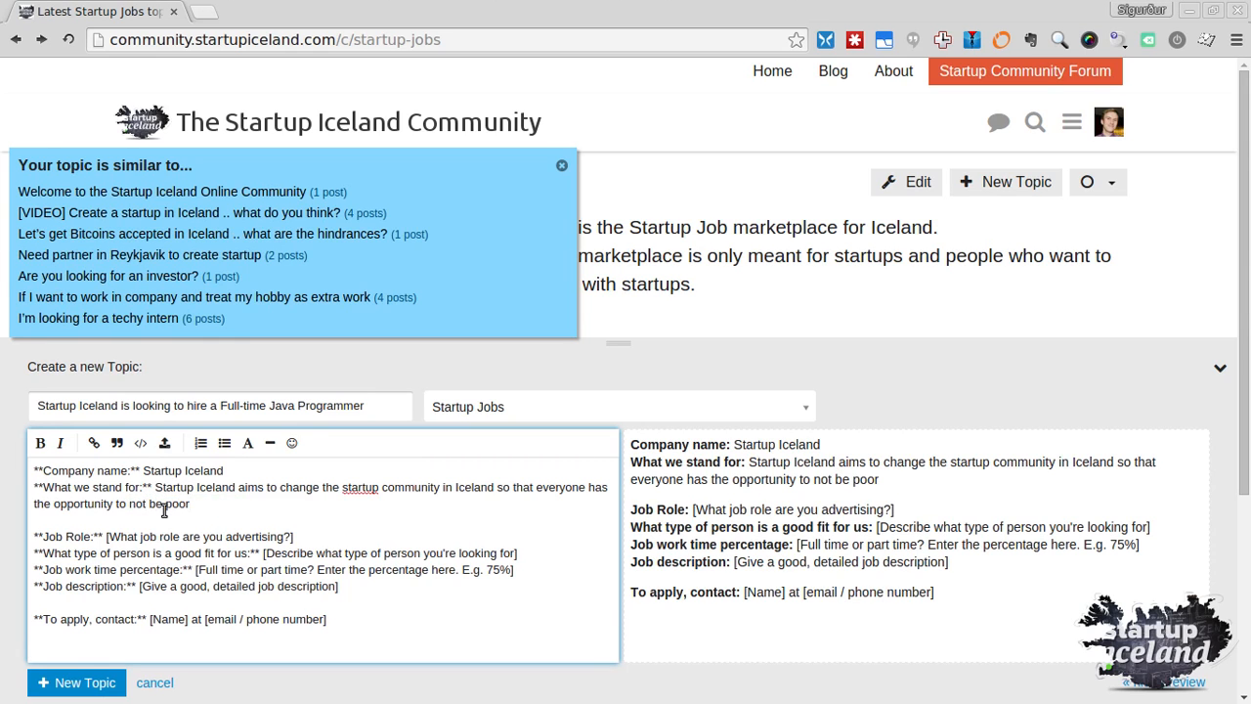
key(ctrl+shift+Left)
key(ctrl+shift+Left)
key(ctrl+shift+Left)
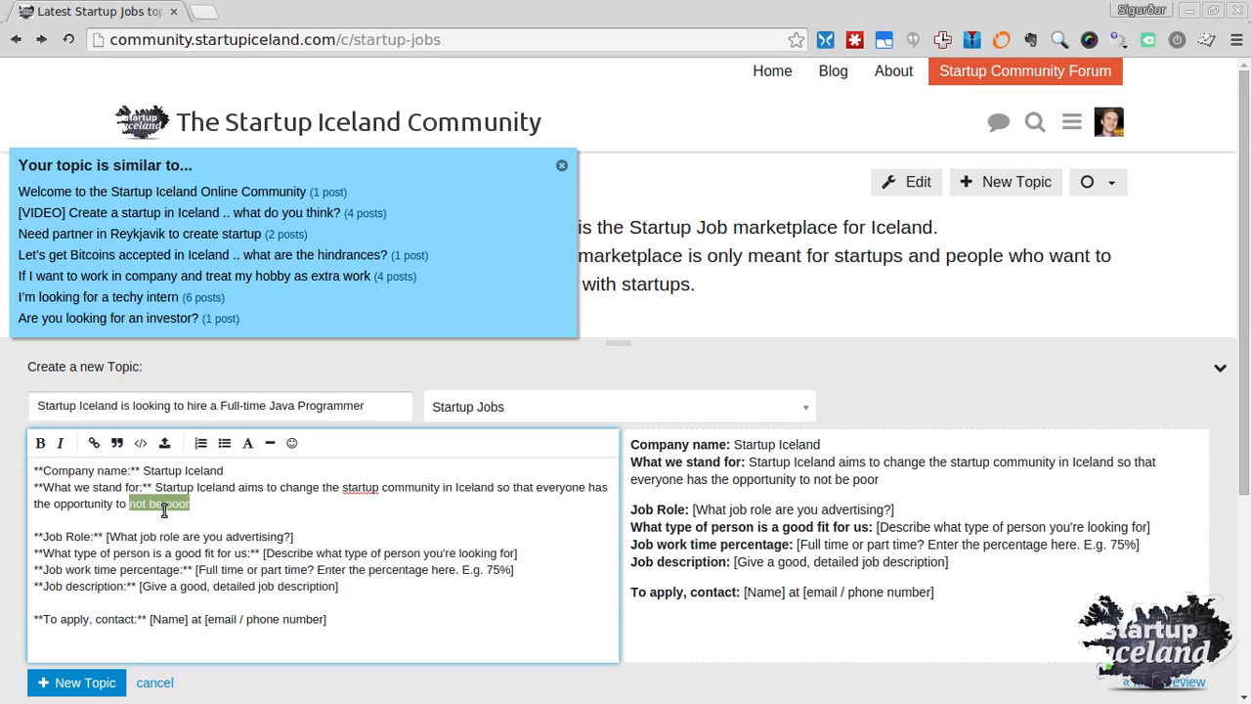
text(create)
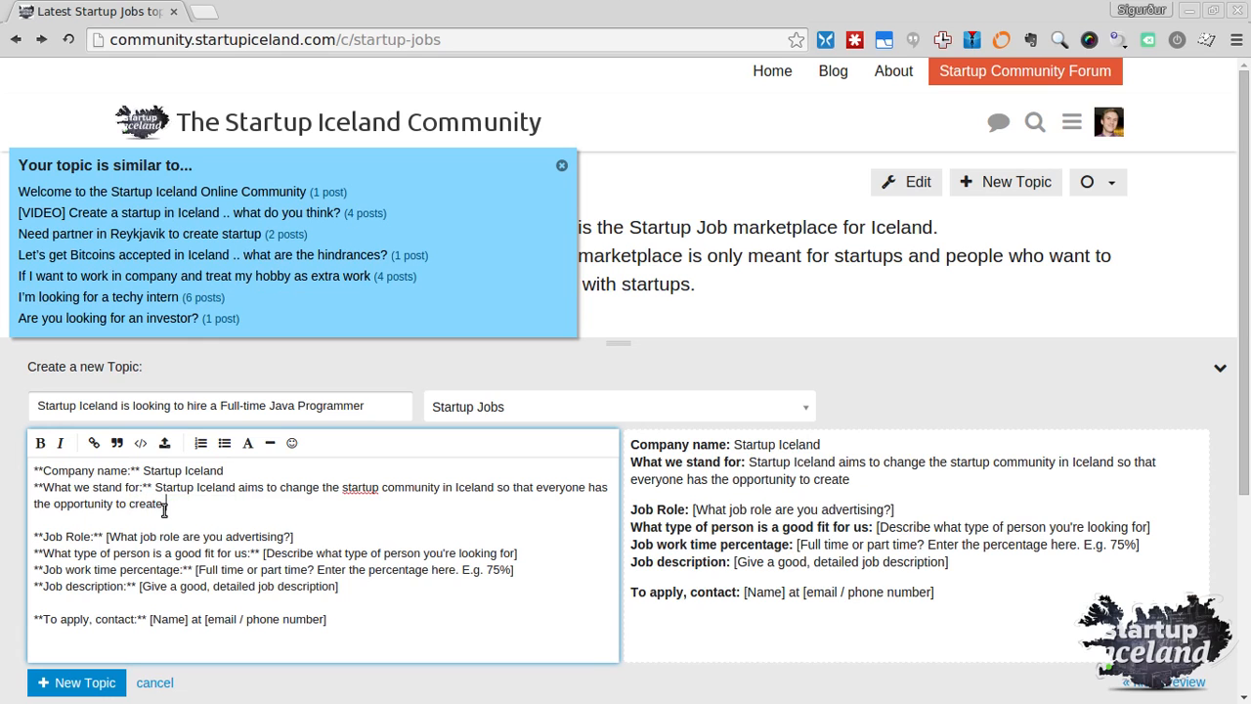
text( a value and change t)
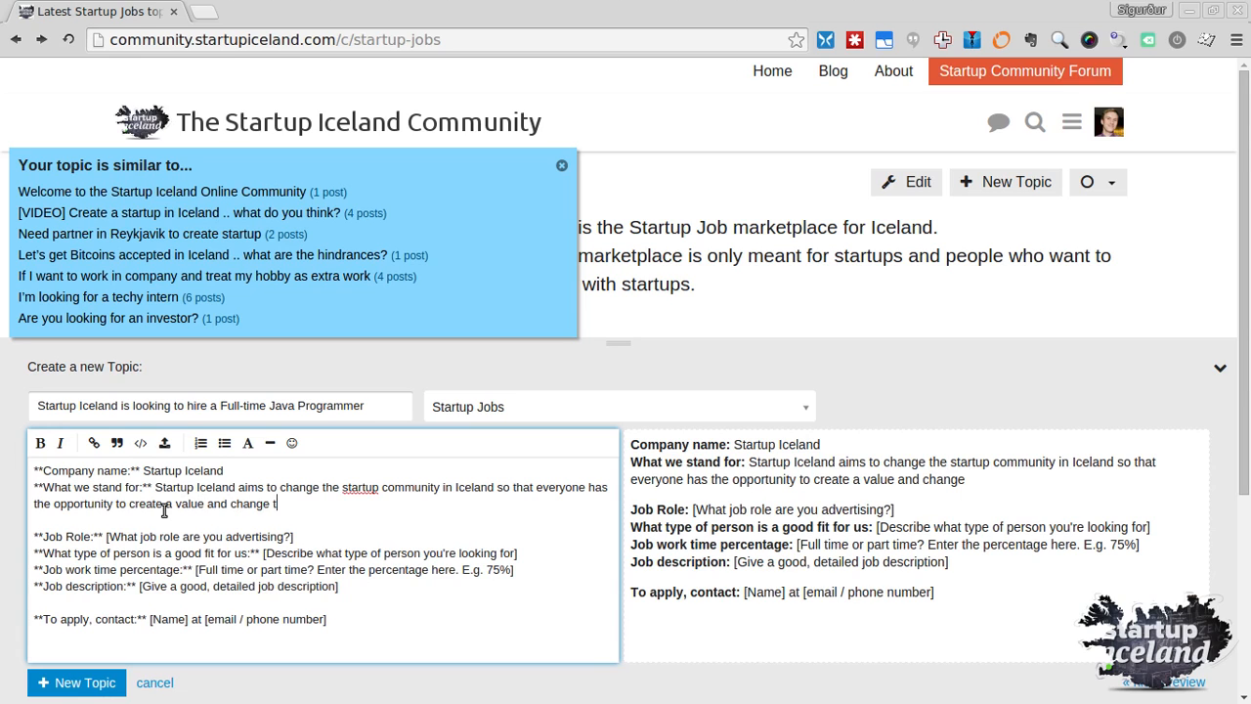
text(he world from )
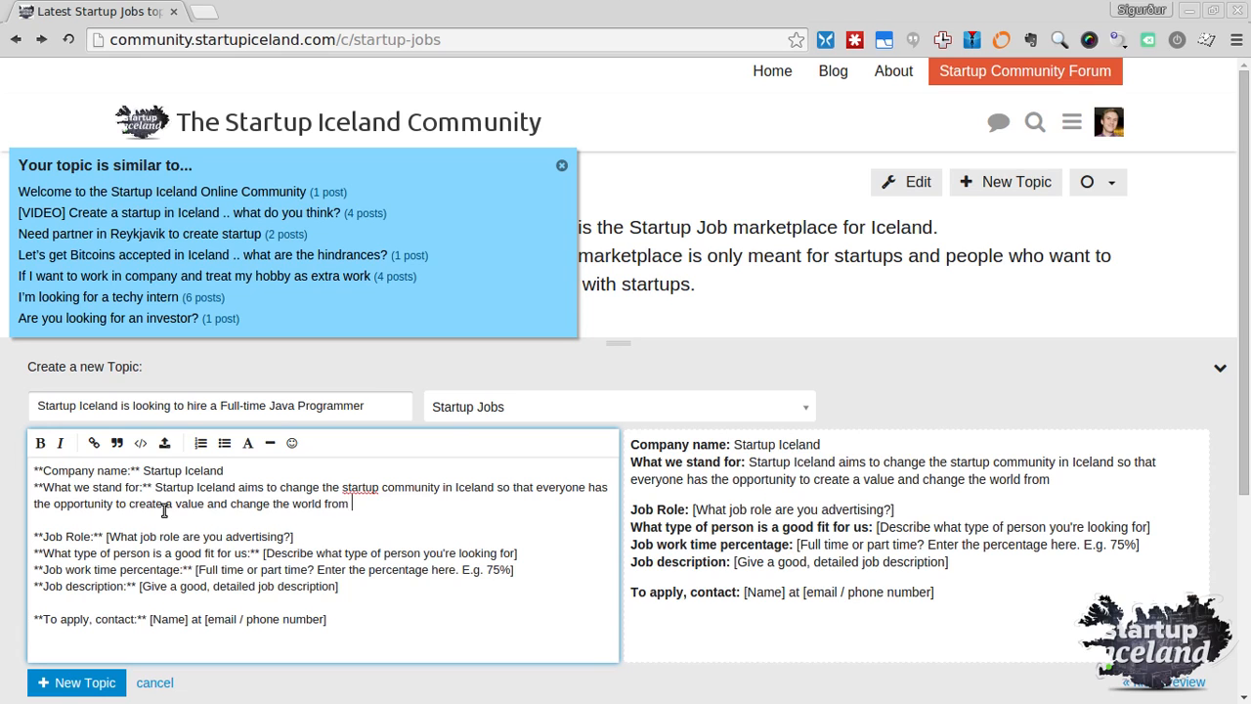
text(his own image.)
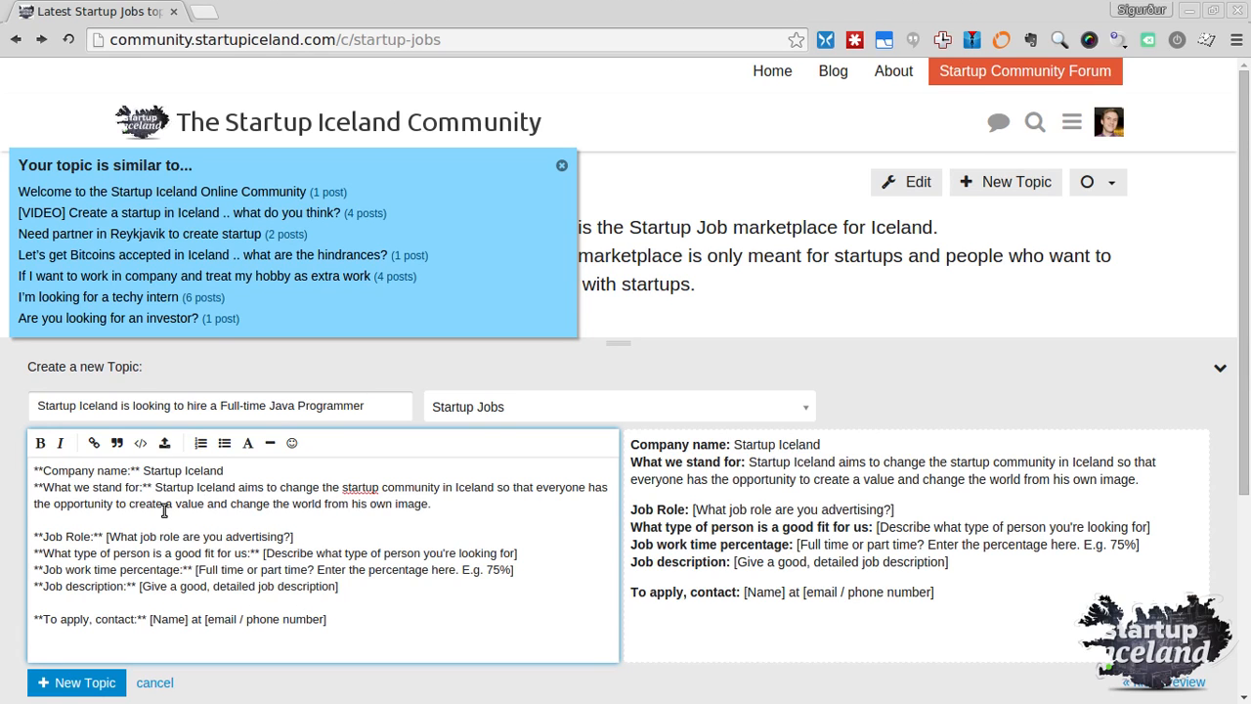
click(108, 538)
Set Job Role to 'Java programmer' and describe a hard-working person fine with weekend overtime and night calls
shift+click(324, 537)
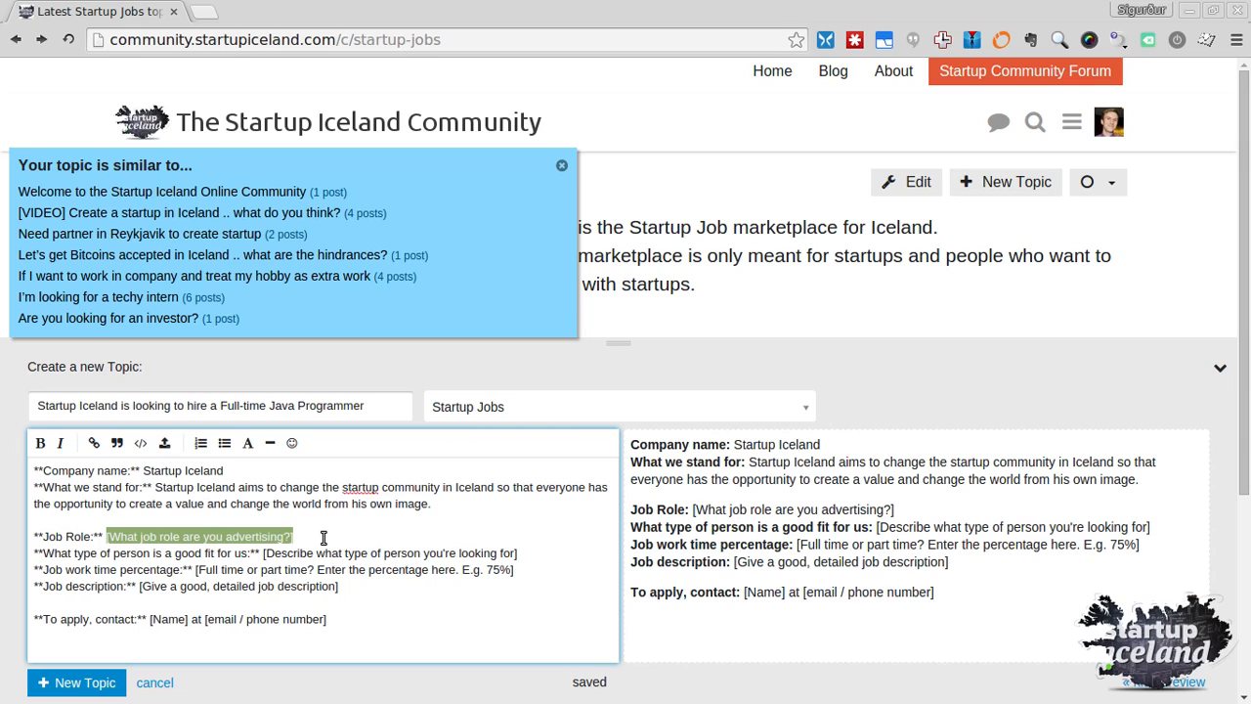
text(Java )
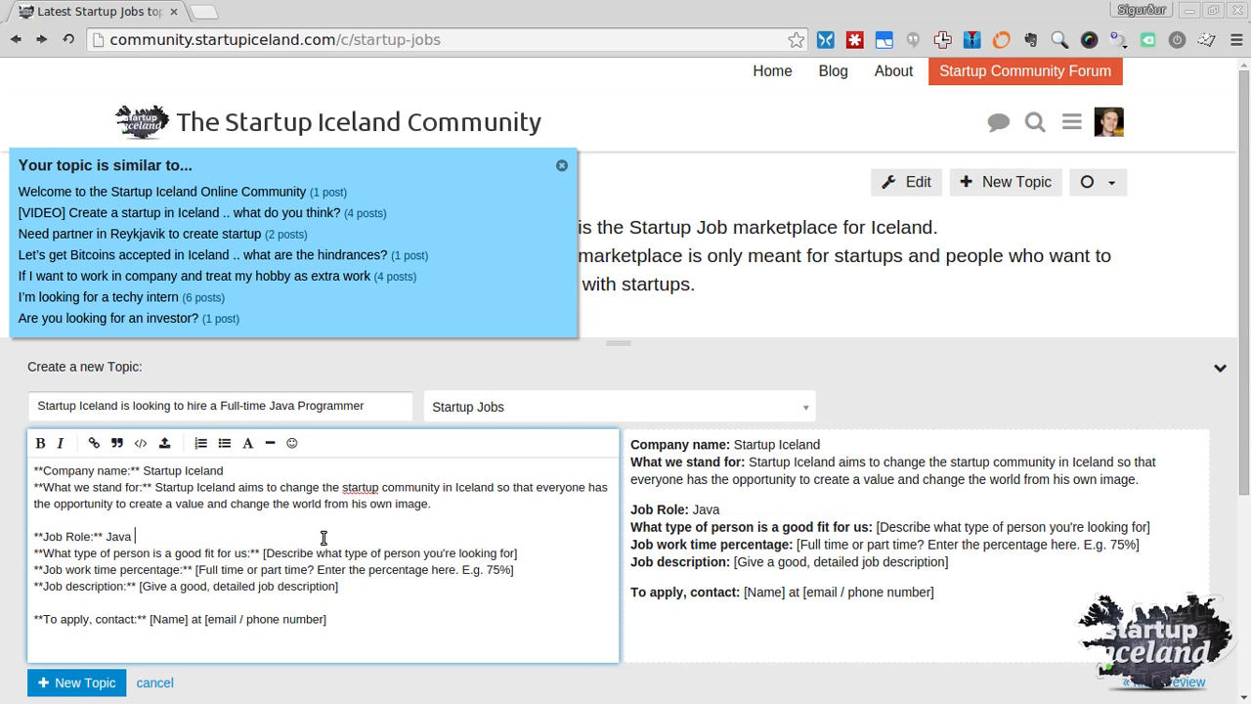
text(programmer)
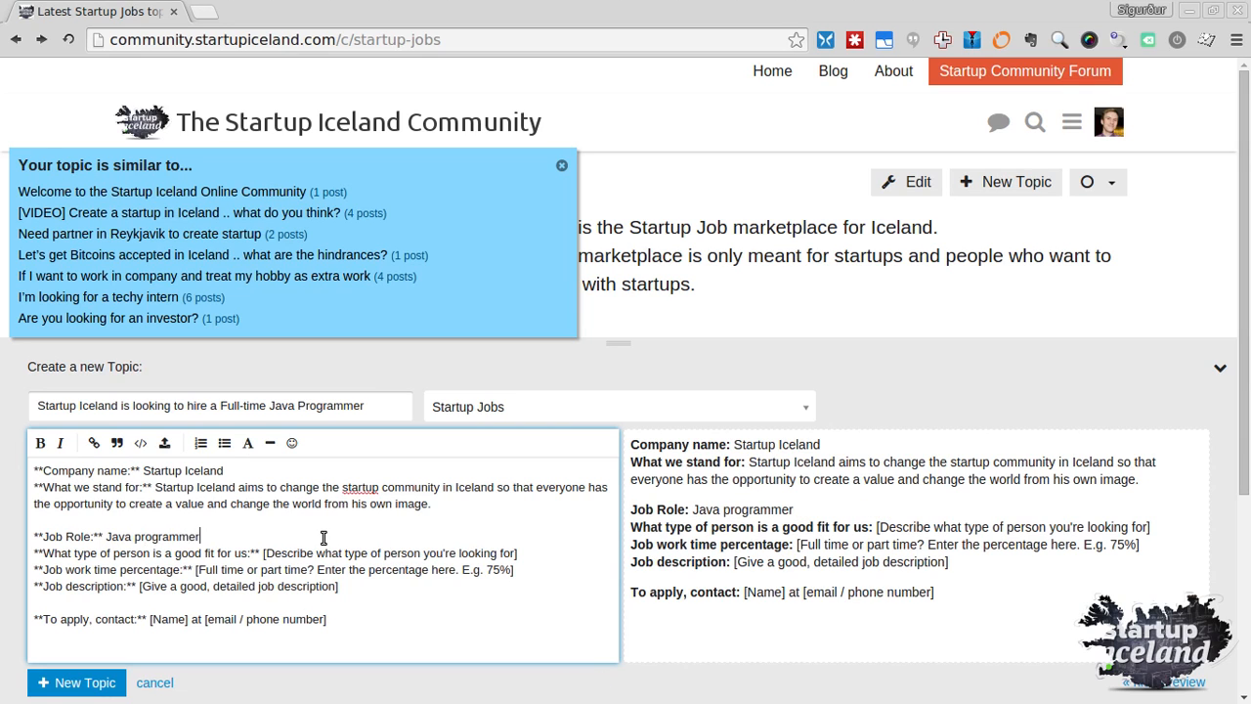
drag(260, 552, 591, 552)
key(BackSpace)
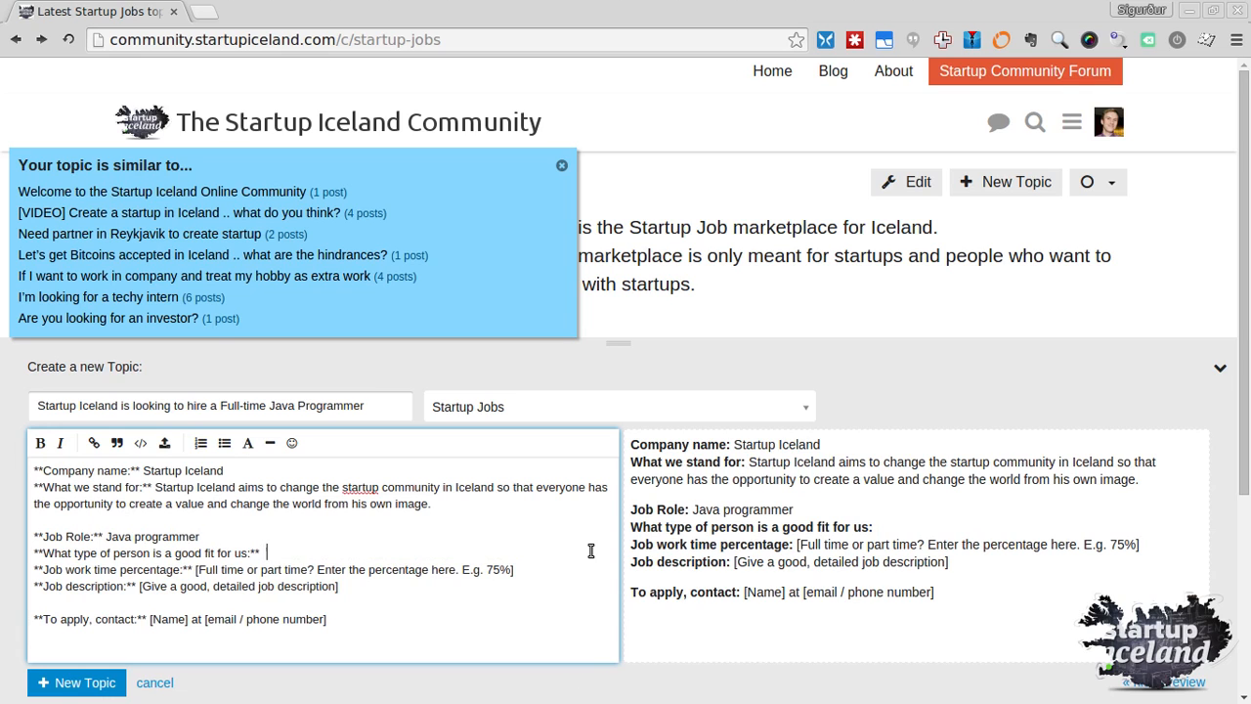
text(A hard worki)
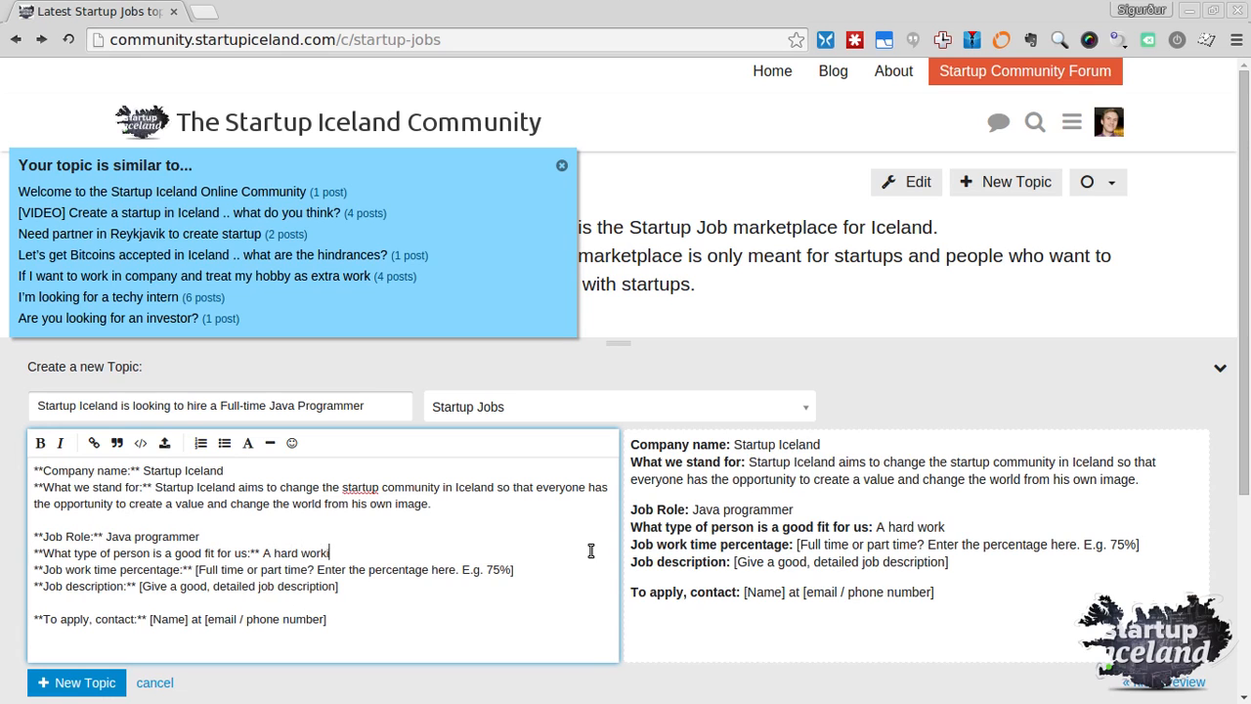
text(ng person)
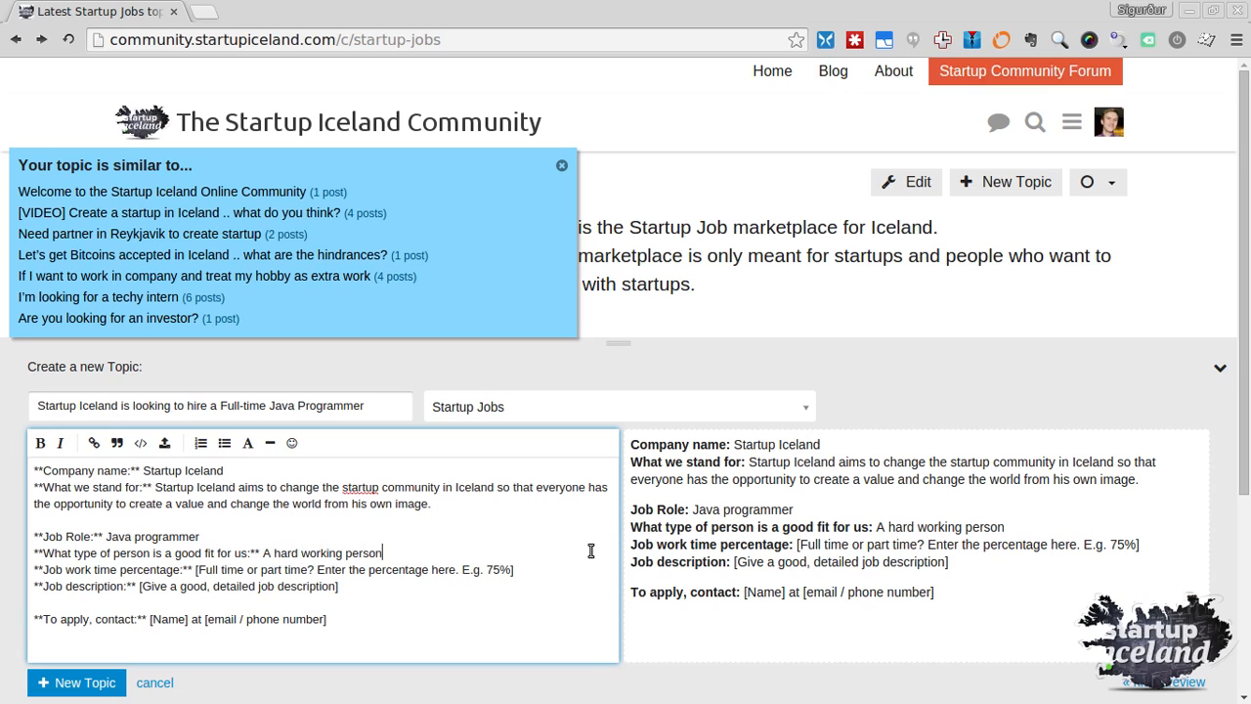
text( that doesn't mind )
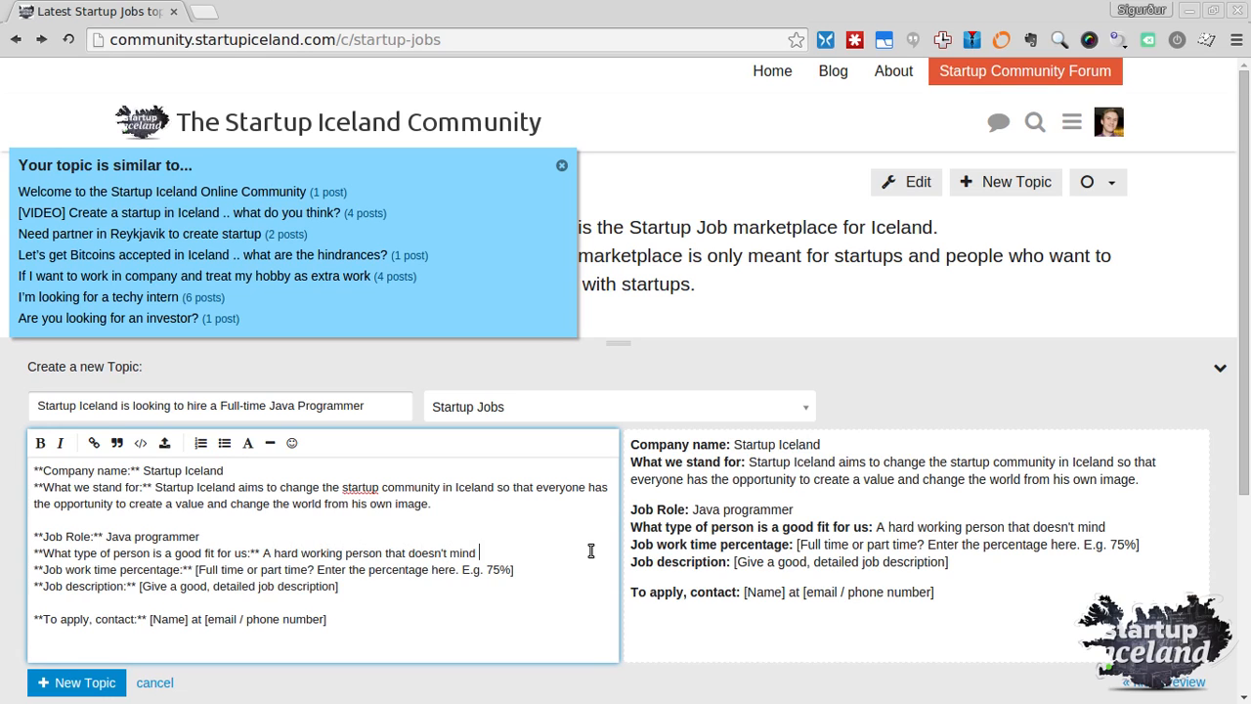
text(working overtime)
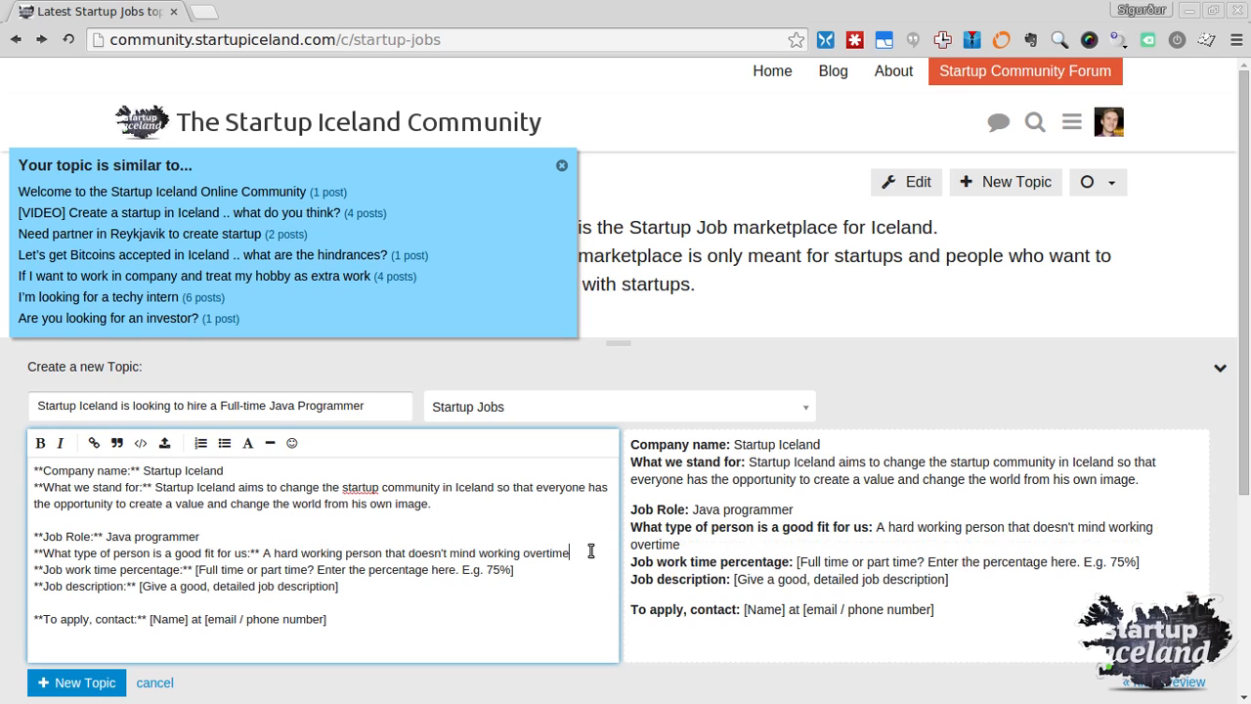
text( on weekends or )
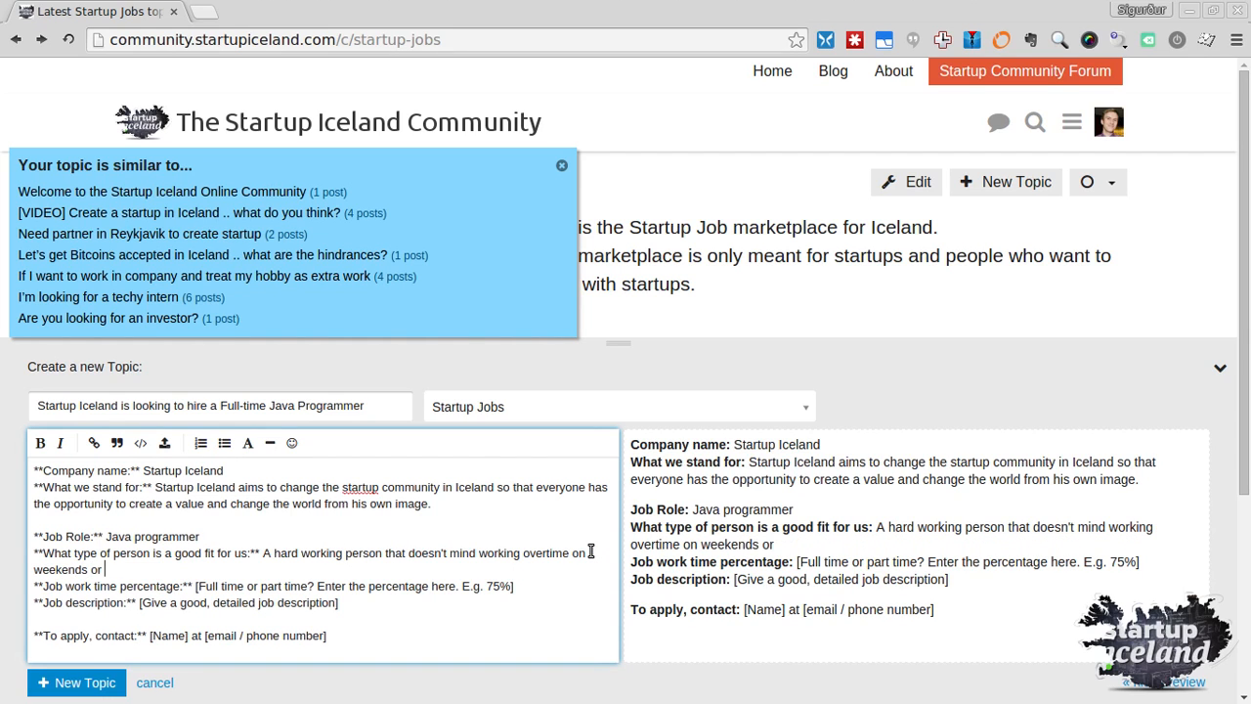
text(taking phonecall)
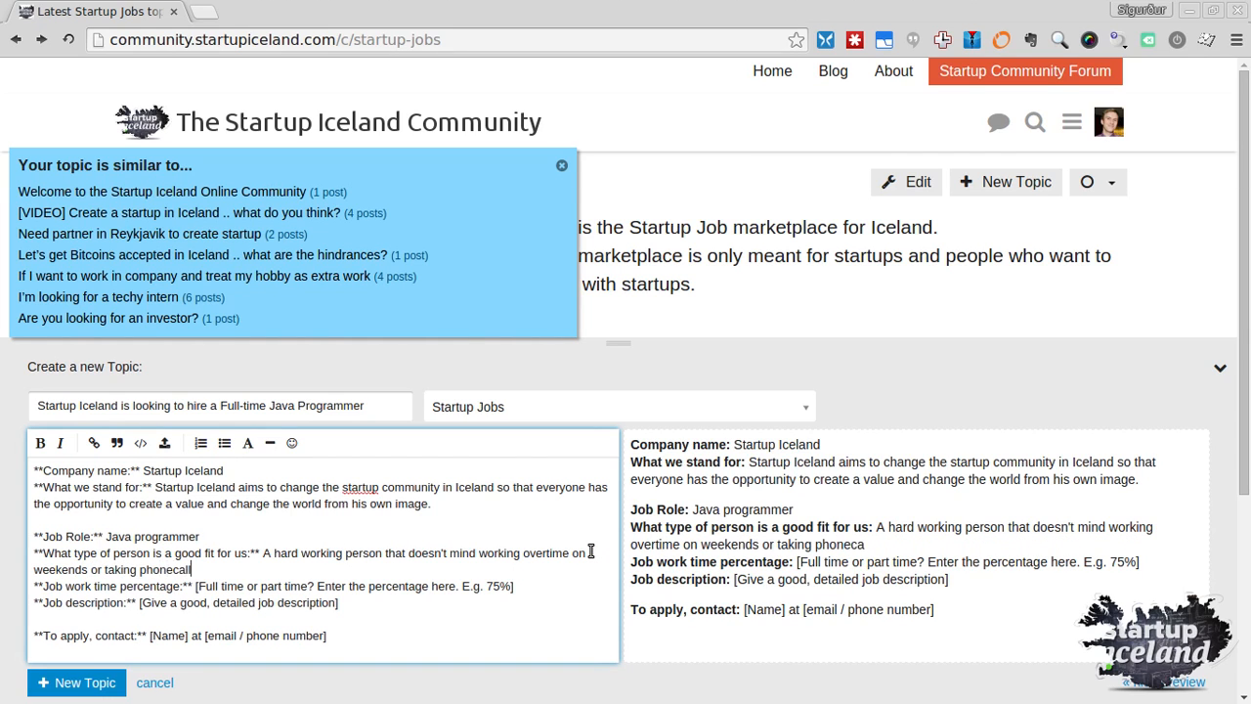
text(s during t)
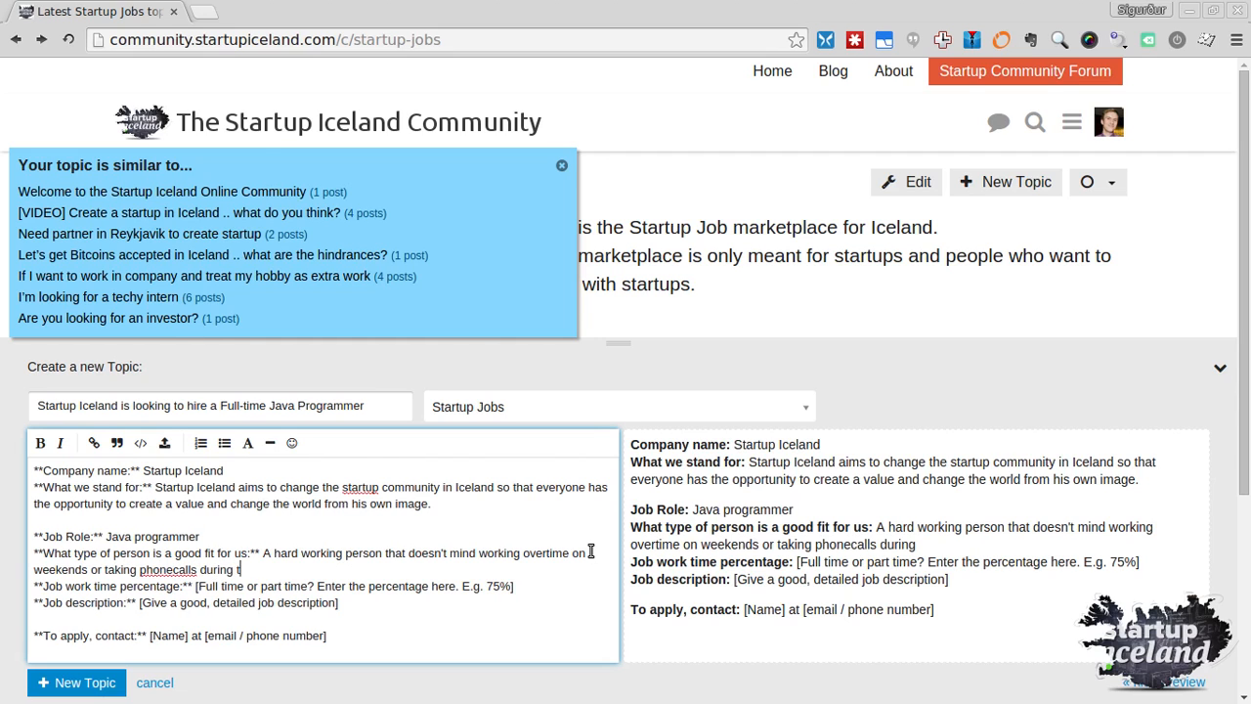
text(he middle of the night.)
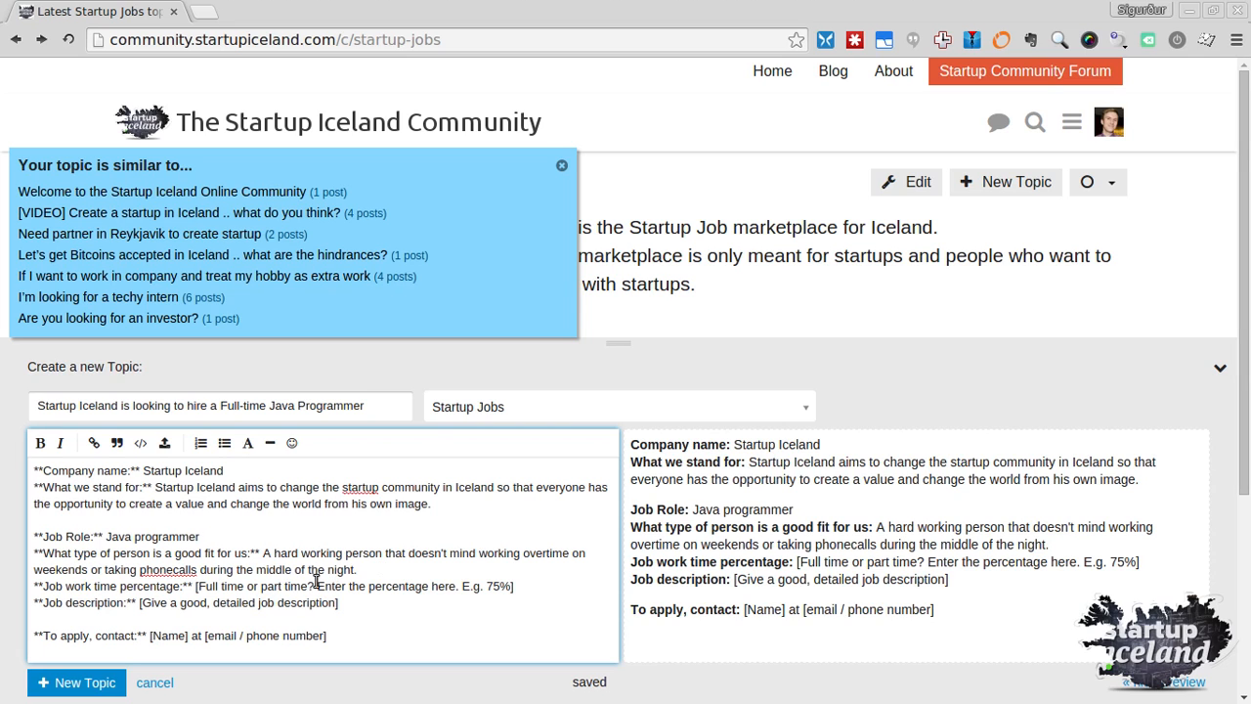
Replace the work time percentage placeholder with 150%
click(198, 586)
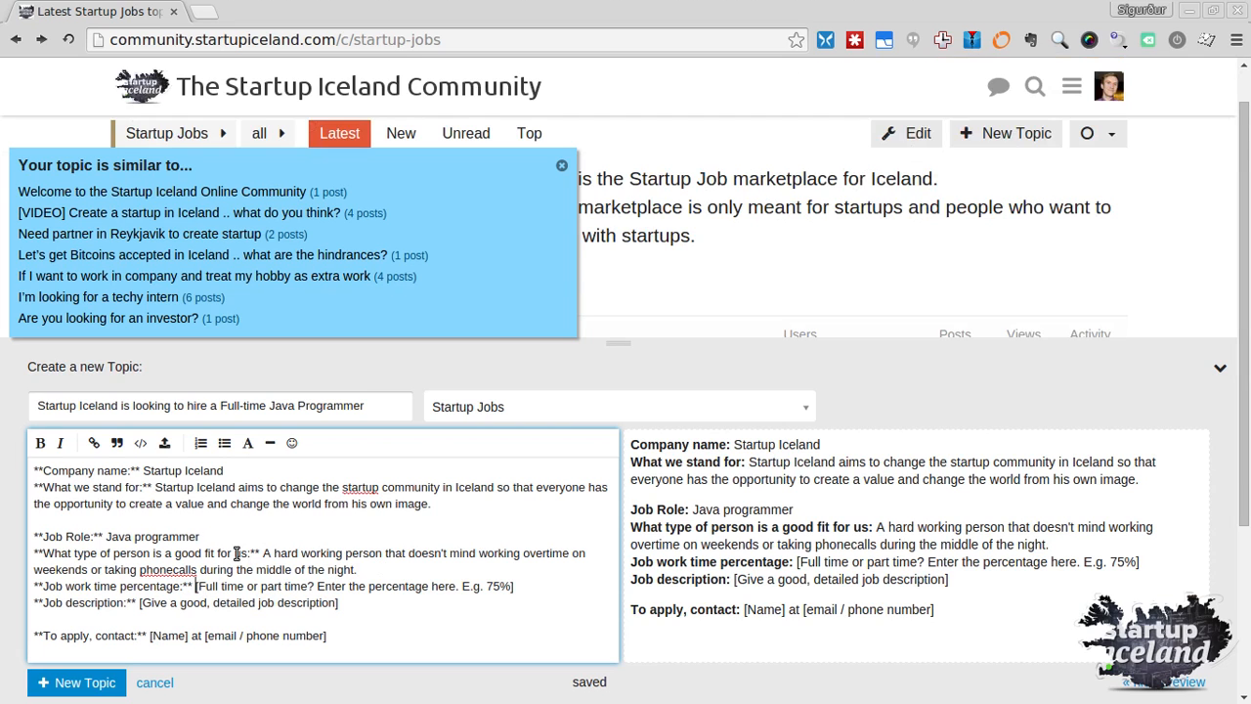
shift+click(526, 585)
text(100)
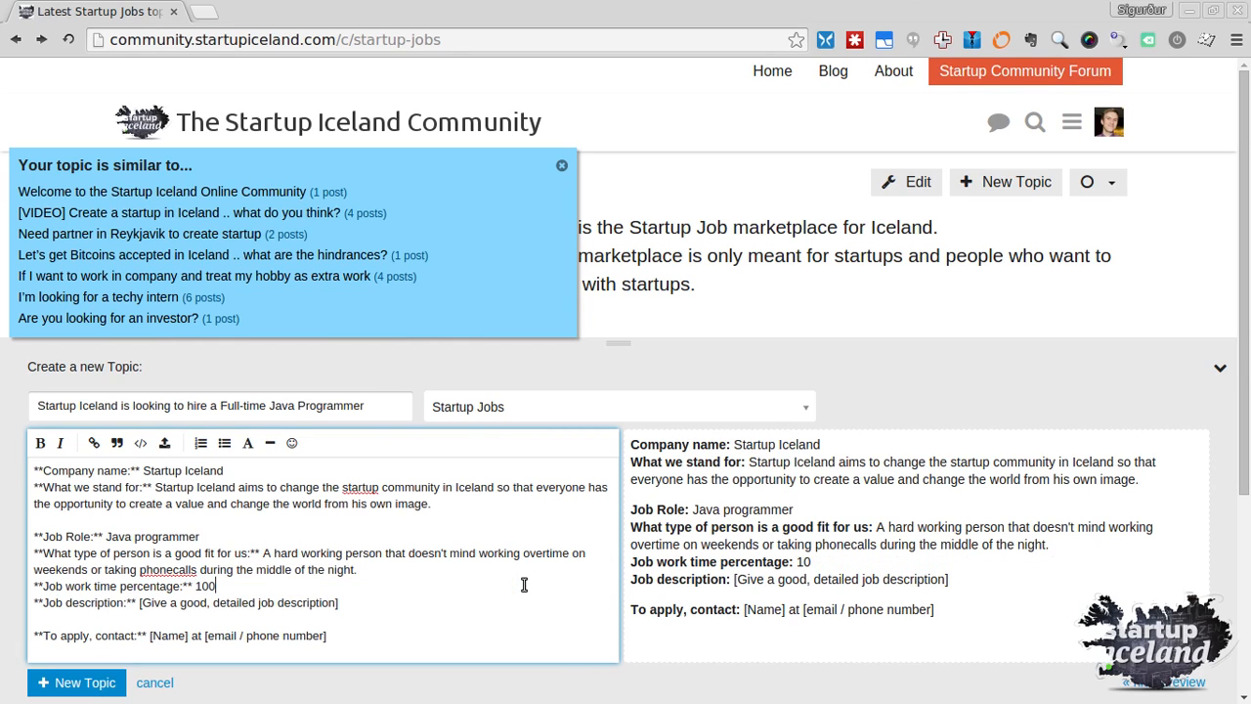
text(%)
key(ctrl+Left)
key(Right)
key(shift+Right)
text(5)
Replace the job description placeholder with a sentence about figuring out unknown libraries
drag(139, 604, 358, 605)
drag(360, 604, 383, 597)
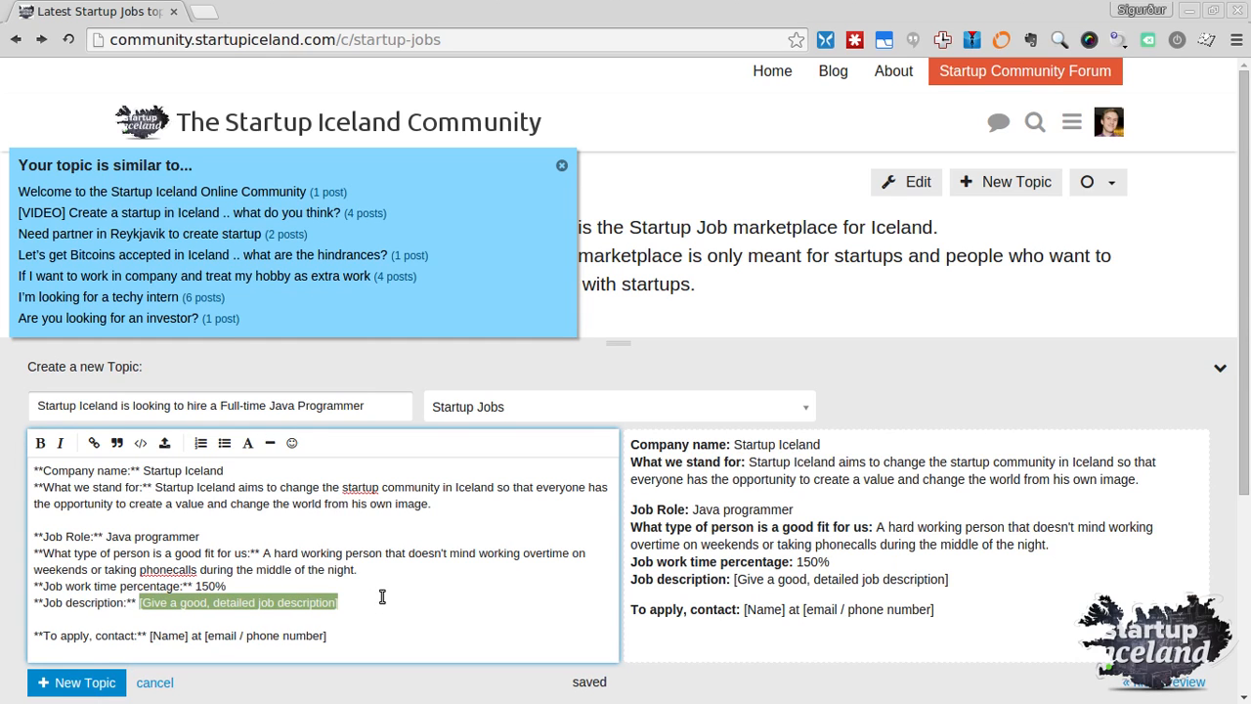
text(A ful)
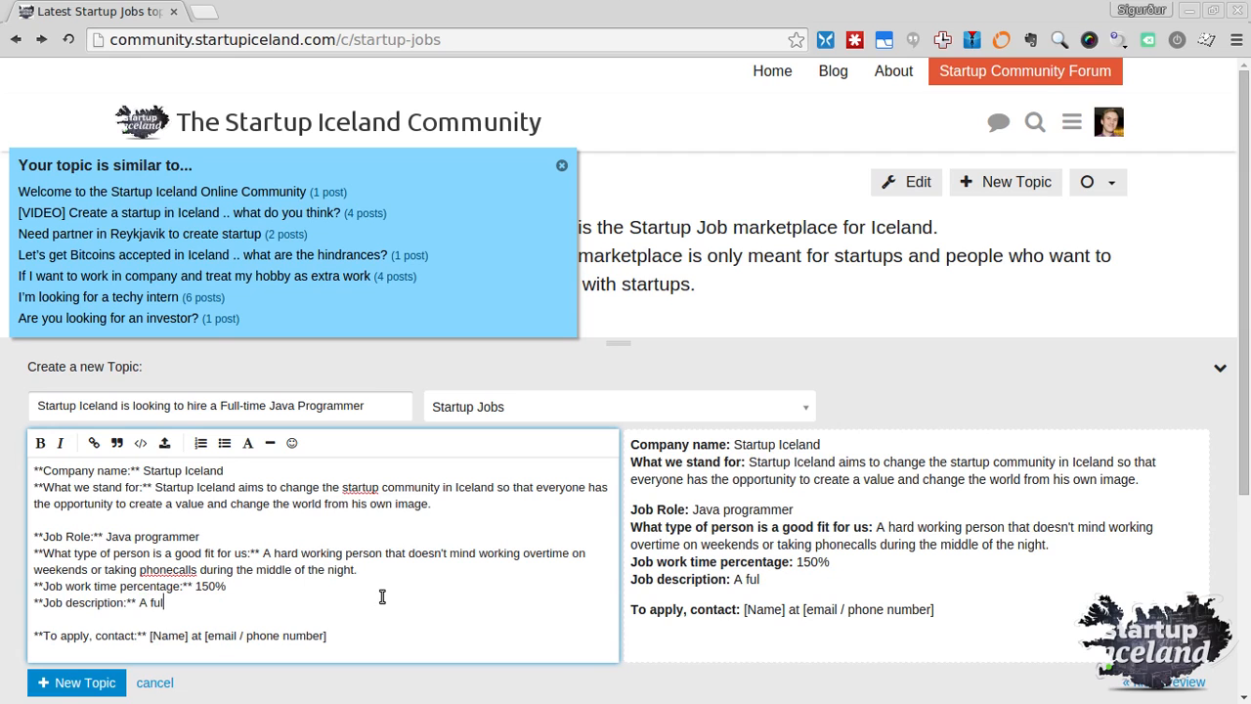
key(BackSpace)
key(BackSpace)
text(good)
key(ctrl+shift+Left)
text(programmer)
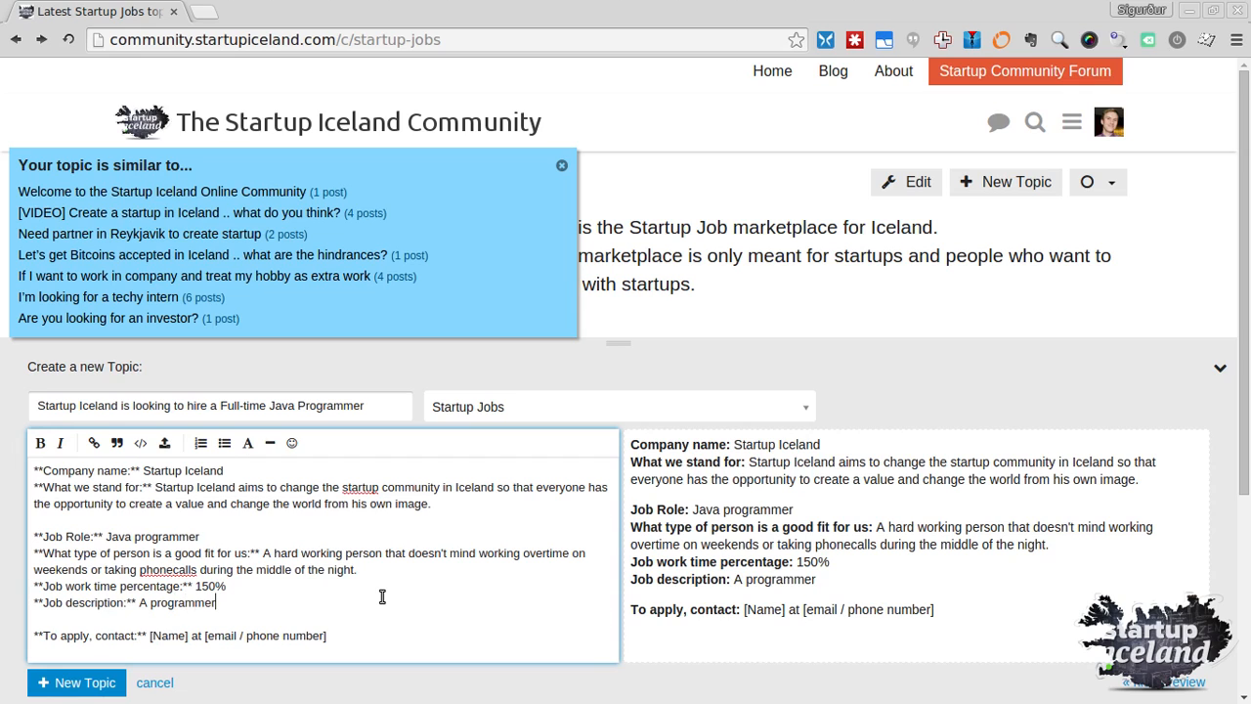
text( with a good und)
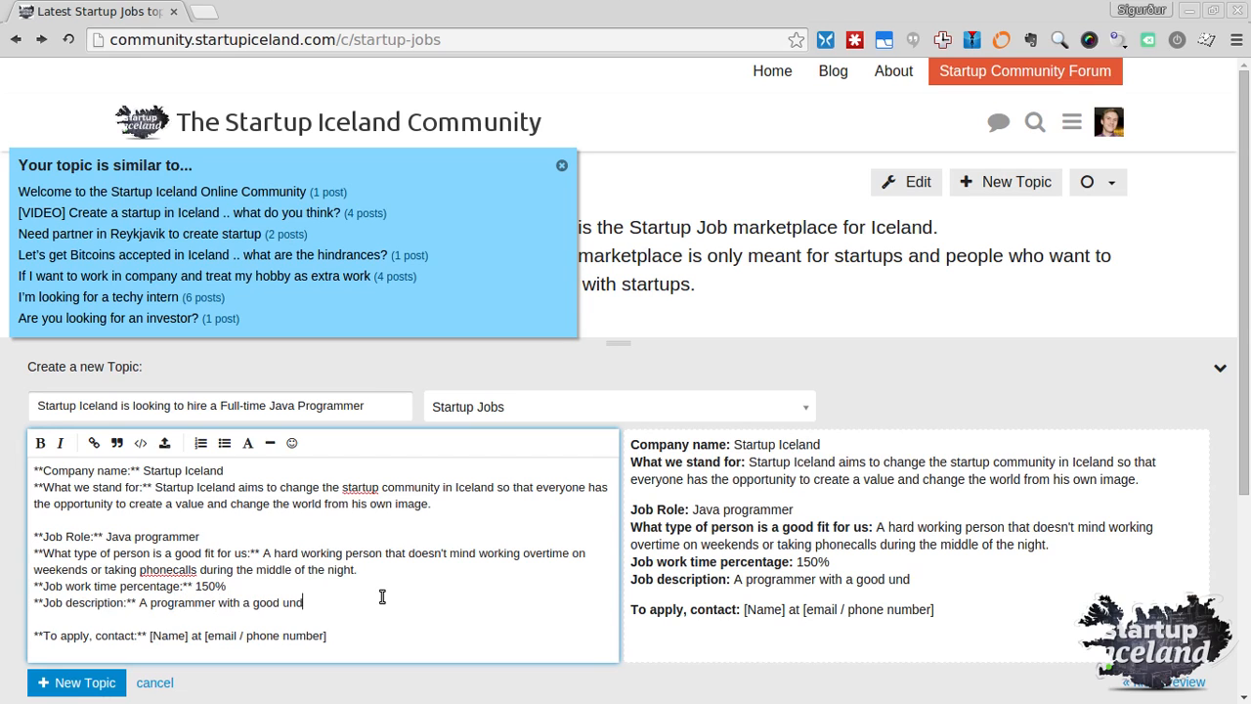
text(erstanding about Java)
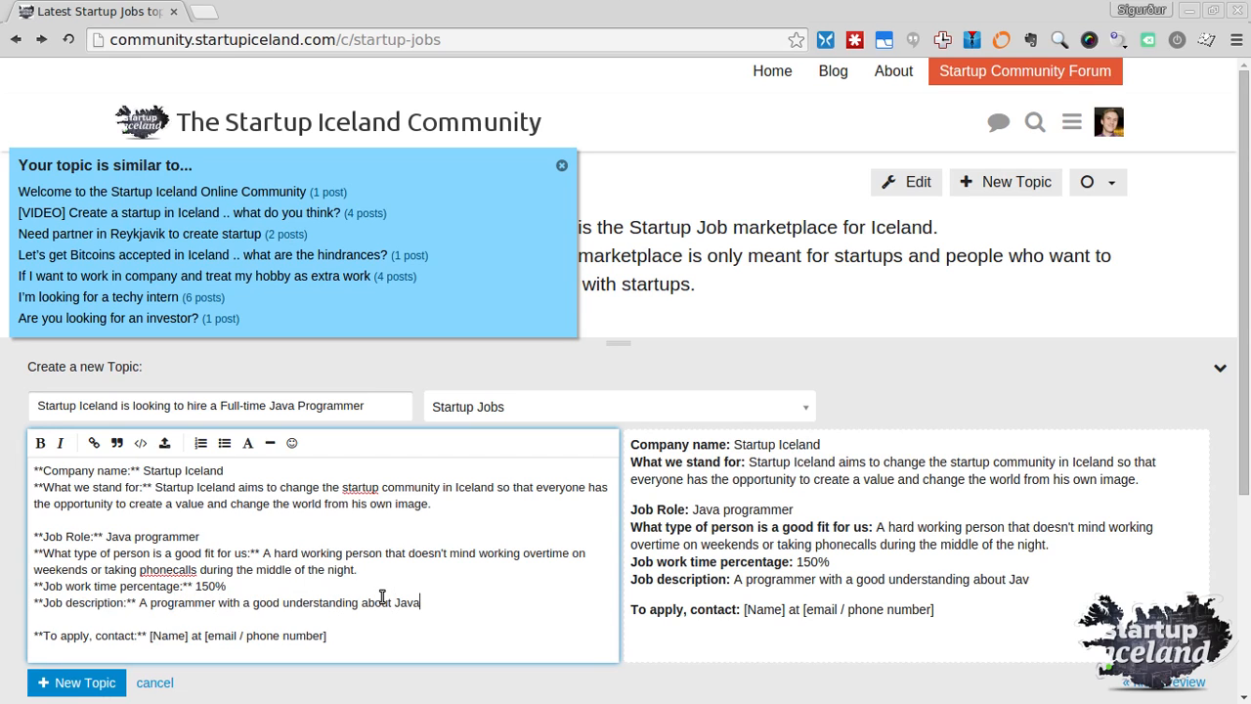
key(BackSpace)
text(, but more importantly)
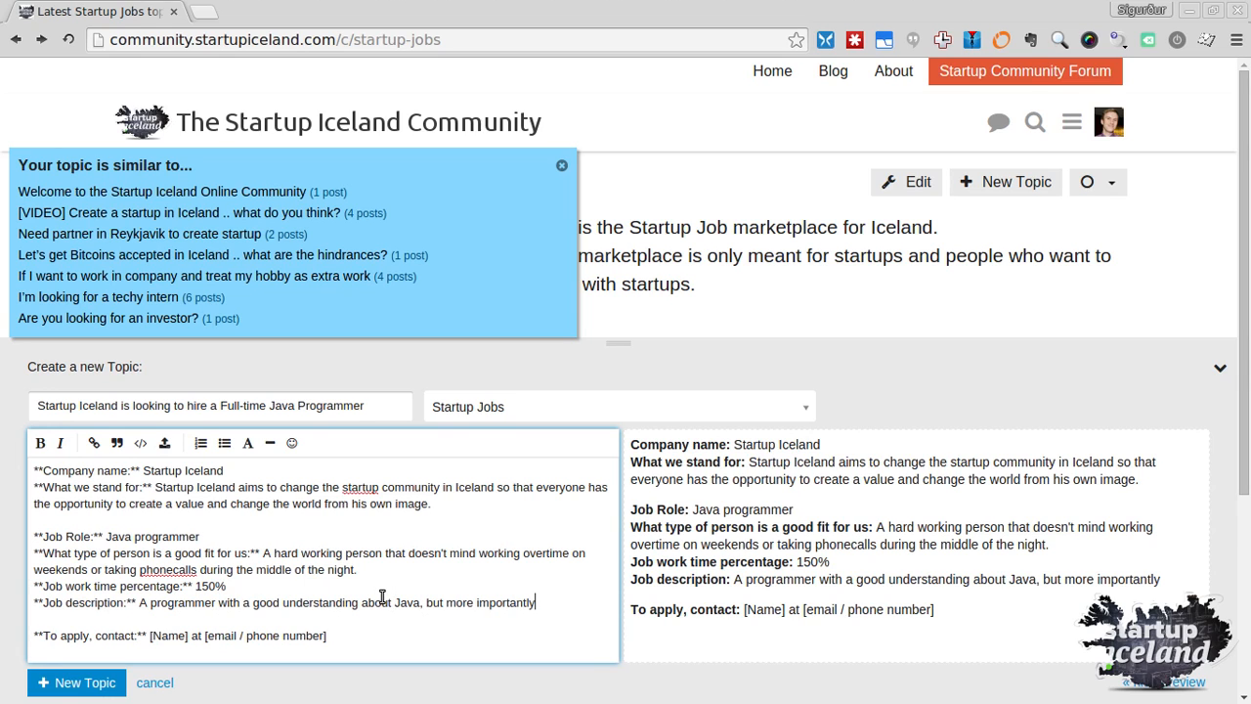
text(, the)
key(BackSpace)
key(BackSpace)
key(BackSpace)
key(BackSpace)
text(you should be able to)
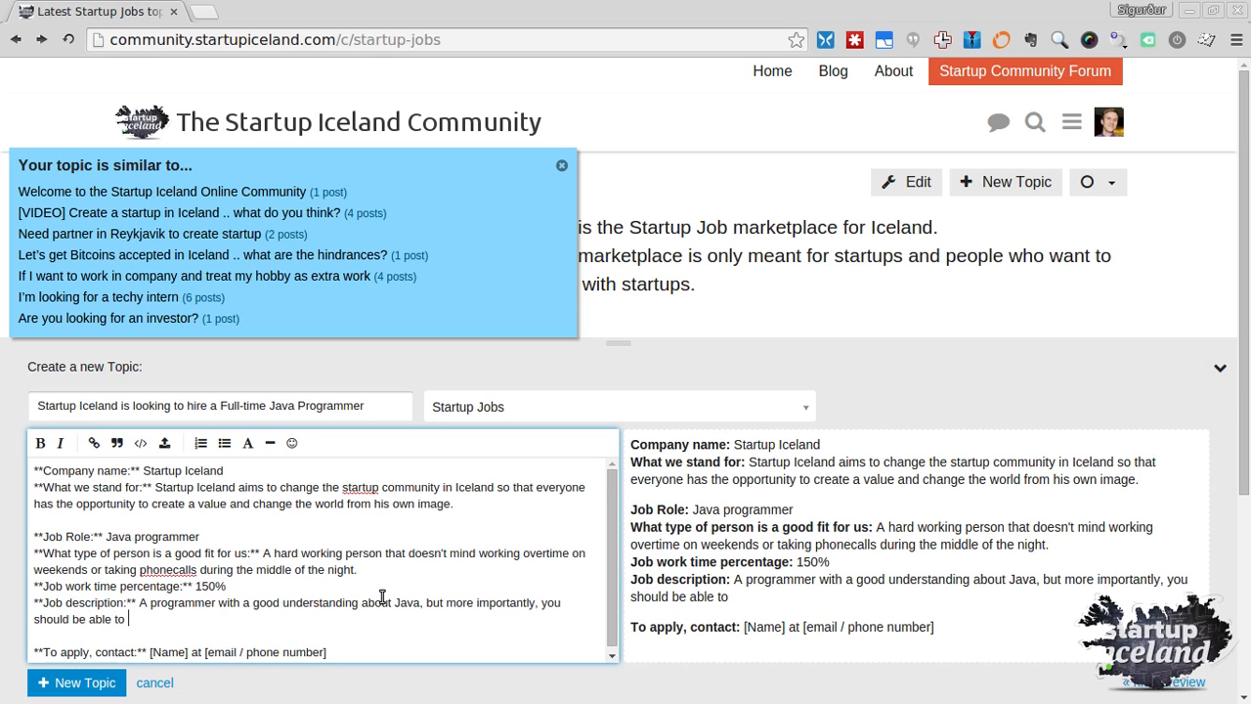
text( go in an "unknown situ)
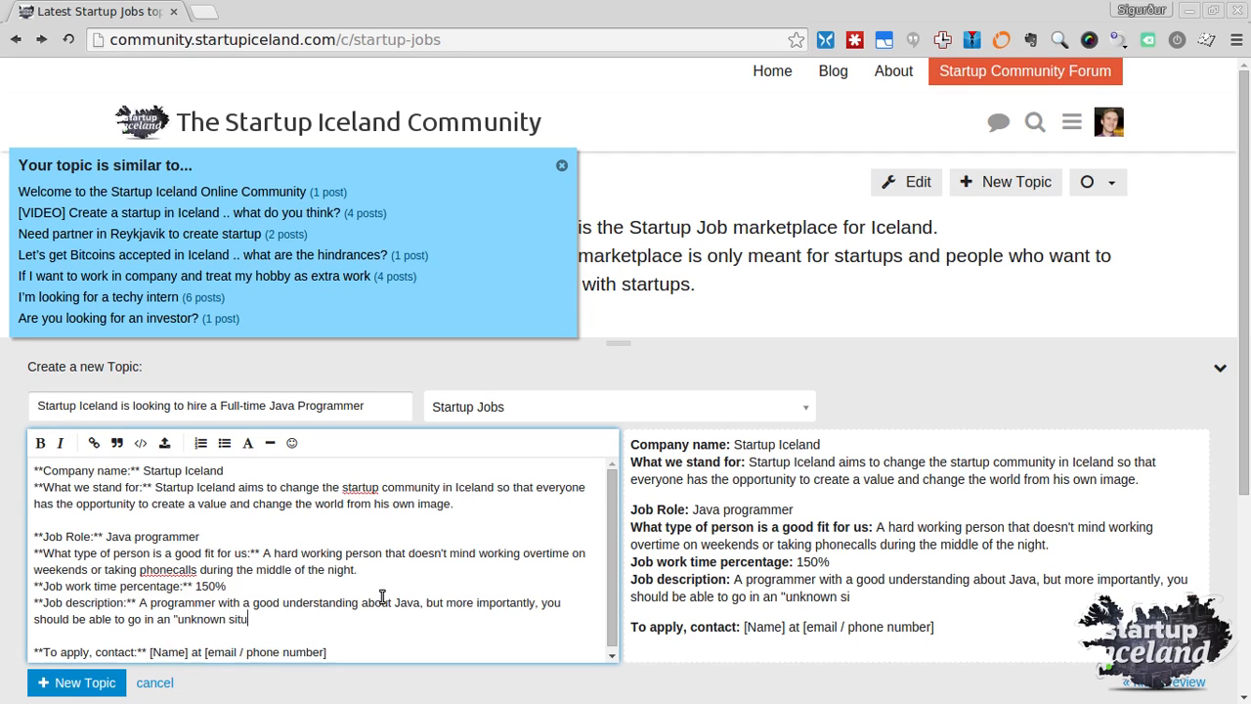
text(ation" using uk  **To apply, con)
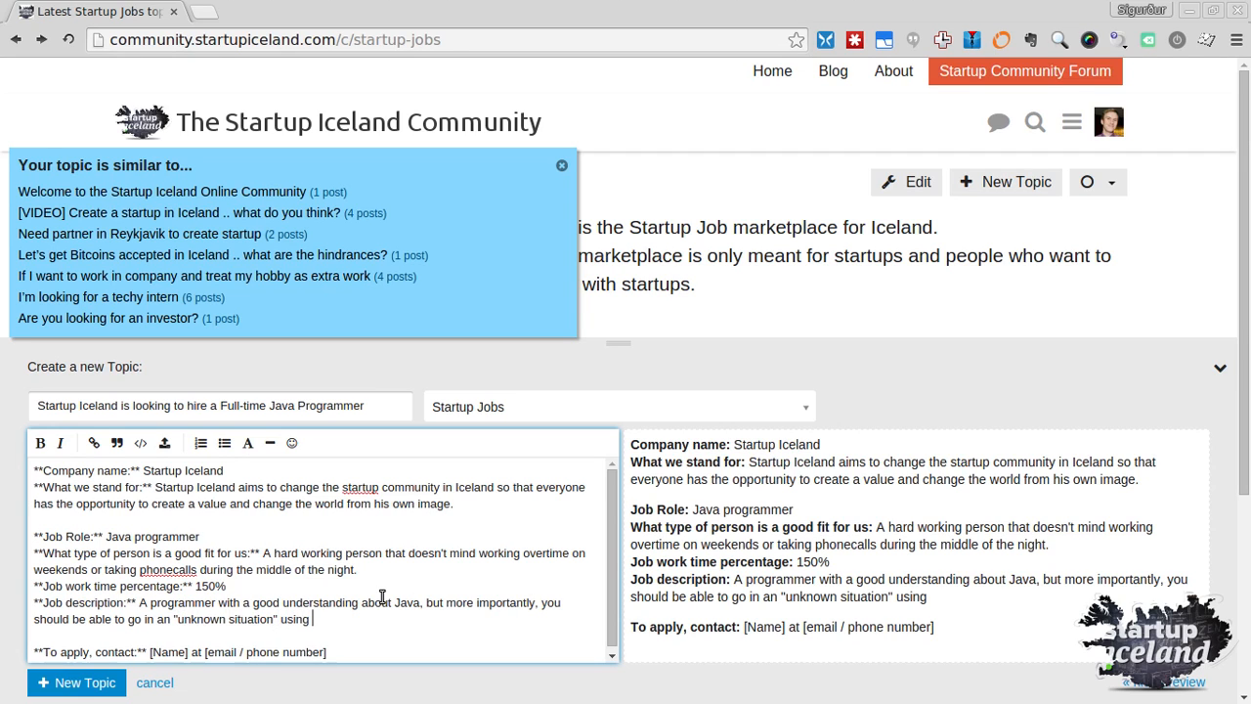
key(BackSpace)
key(BackSpace)
text(nknown libraries a)
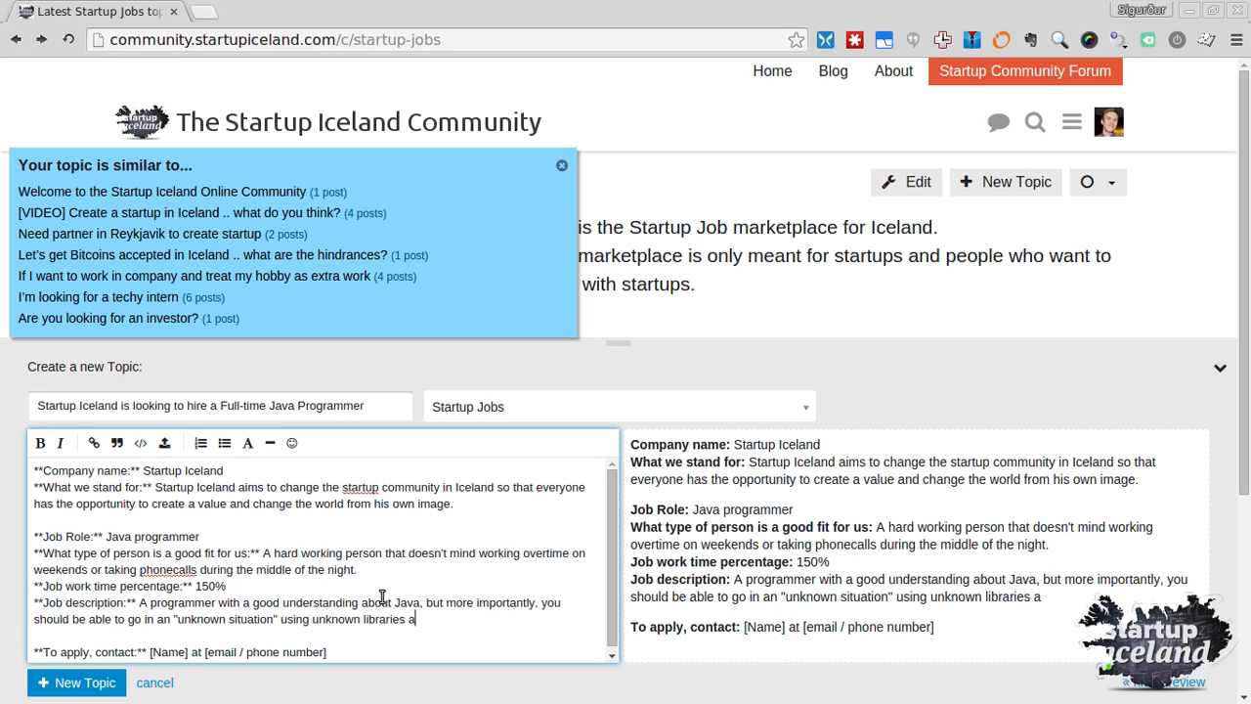
text(nd just figure it out.)
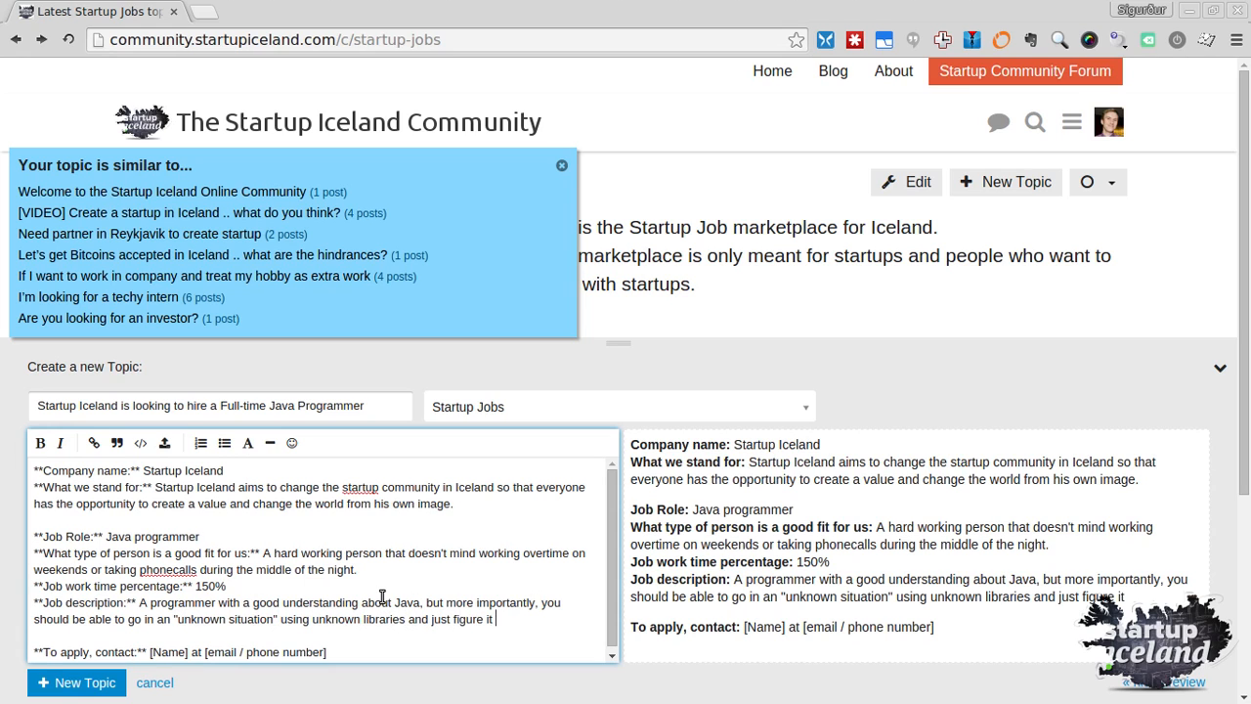
Add a line saying it doesn't matter which libraries you know, as long as you can use them
key(Return)
text(It doesn't ma)
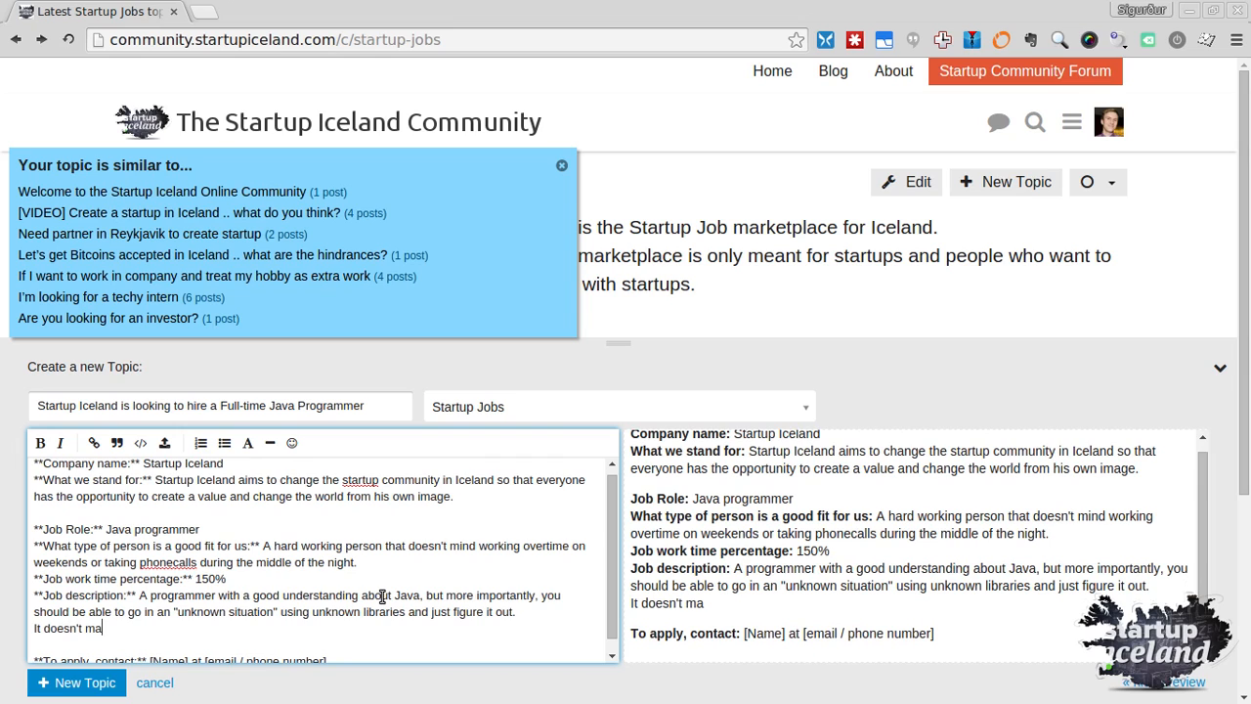
text(tter if you know )
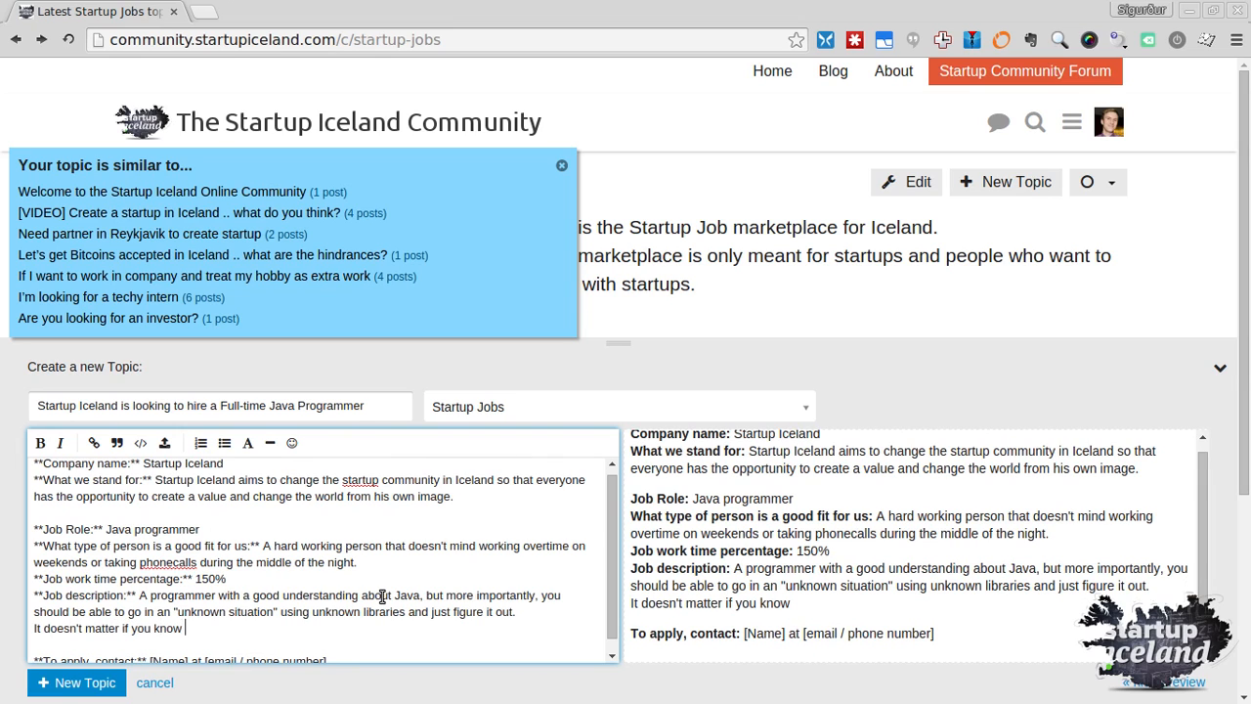
text(X Y or Z l)
key(BackSpace)
key(BackSpace)
text(rar)
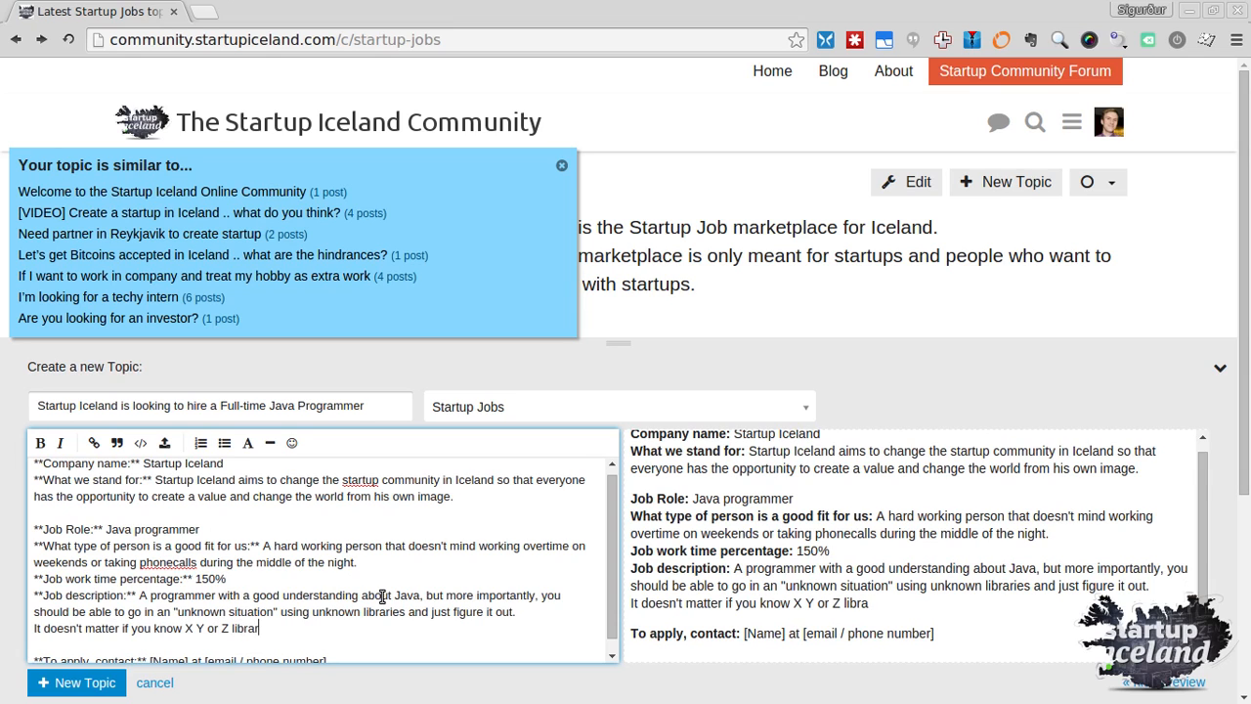
text(ies as long as you can figu)
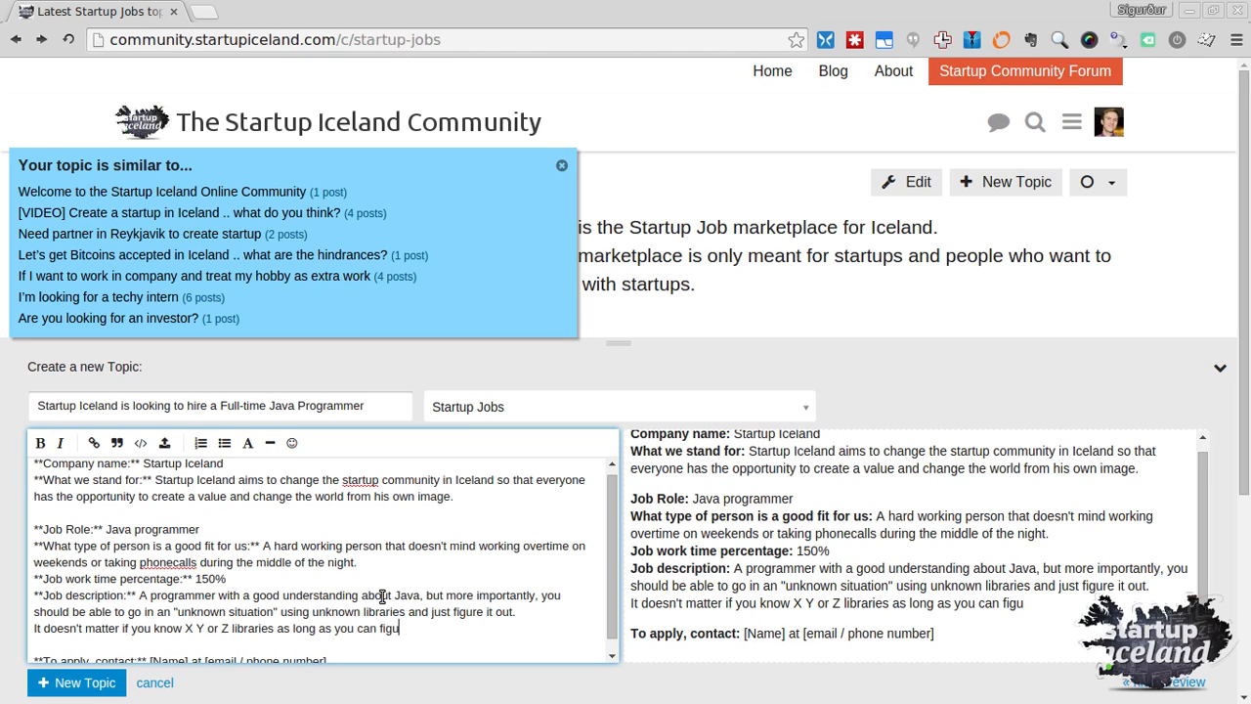
text(re out how to co)
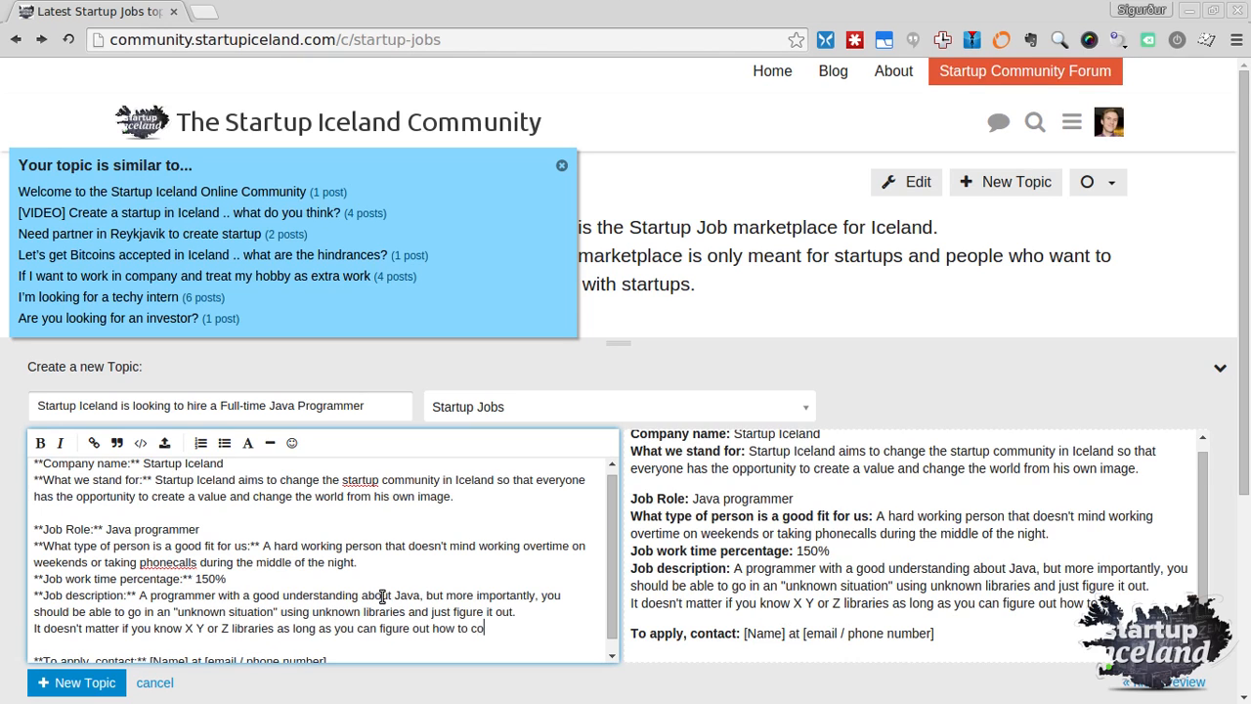
key(BackSpace)
key(BackSpace)
text(use them.)
key(Return)
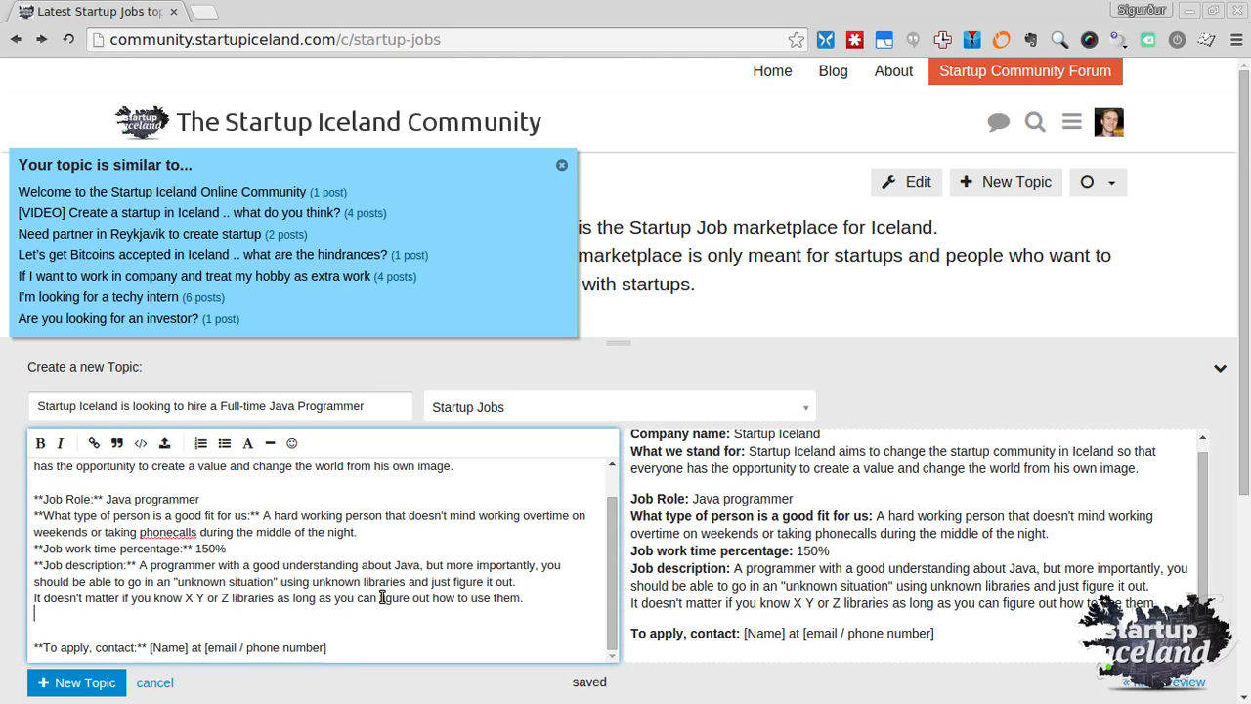
Add the requirement for READABLE code with proper comment syntax for an automatic documentation system
text(You s)
key(BackSpace)
key(BackSpace)
key(BackSpace)
key(BackSpace)
key(BackSpace)
text(The)
key(BackSpace)
key(BackSpace)
key(BackSpace)
text(We re)
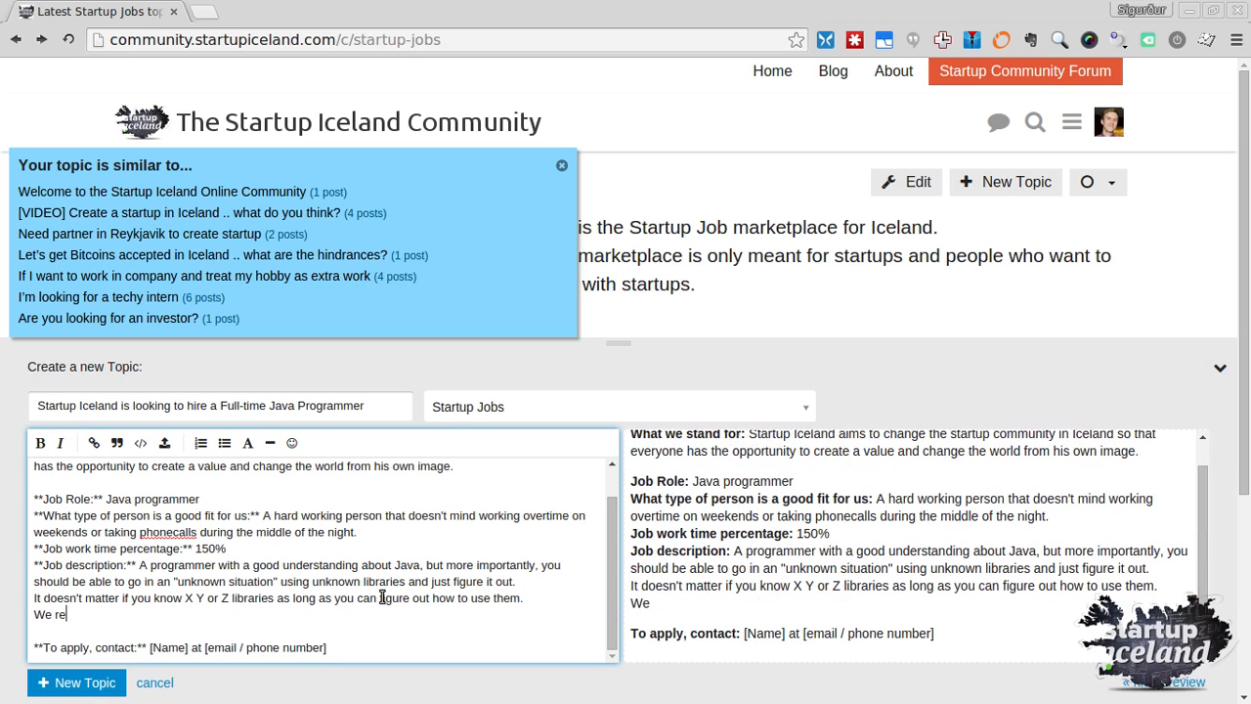
text(quire that you )
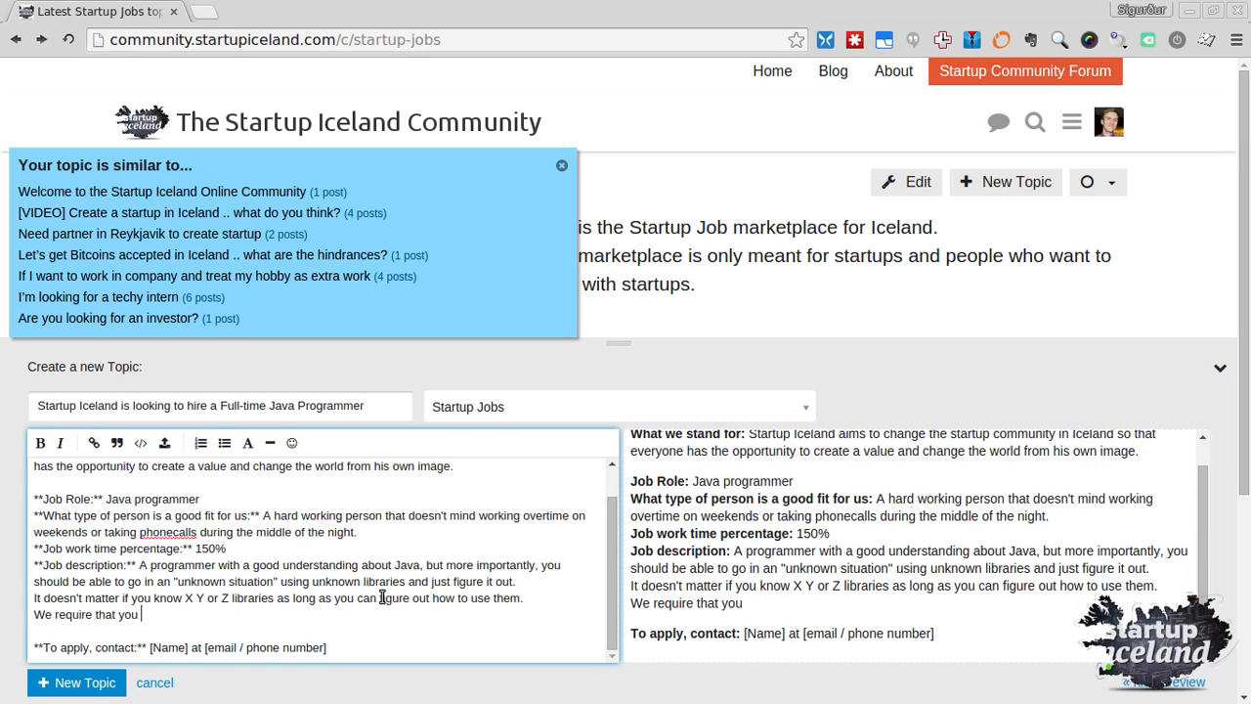
text(have a good und)
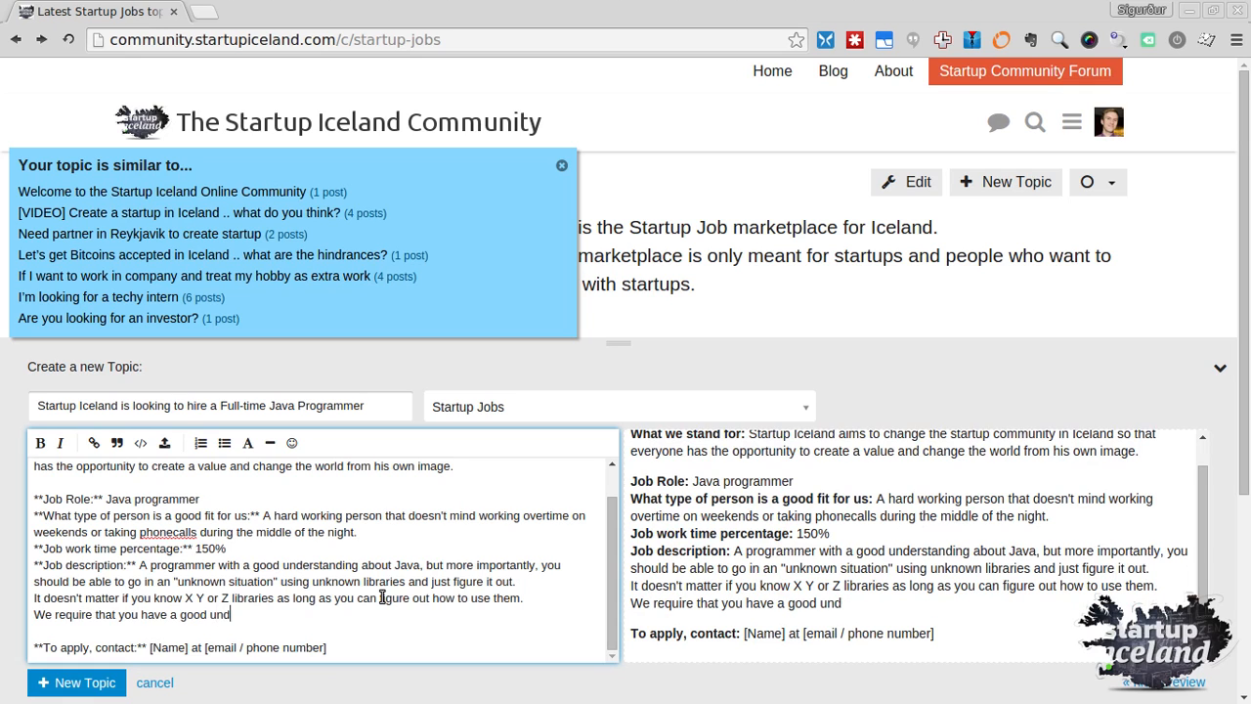
text(erstanding on ho)
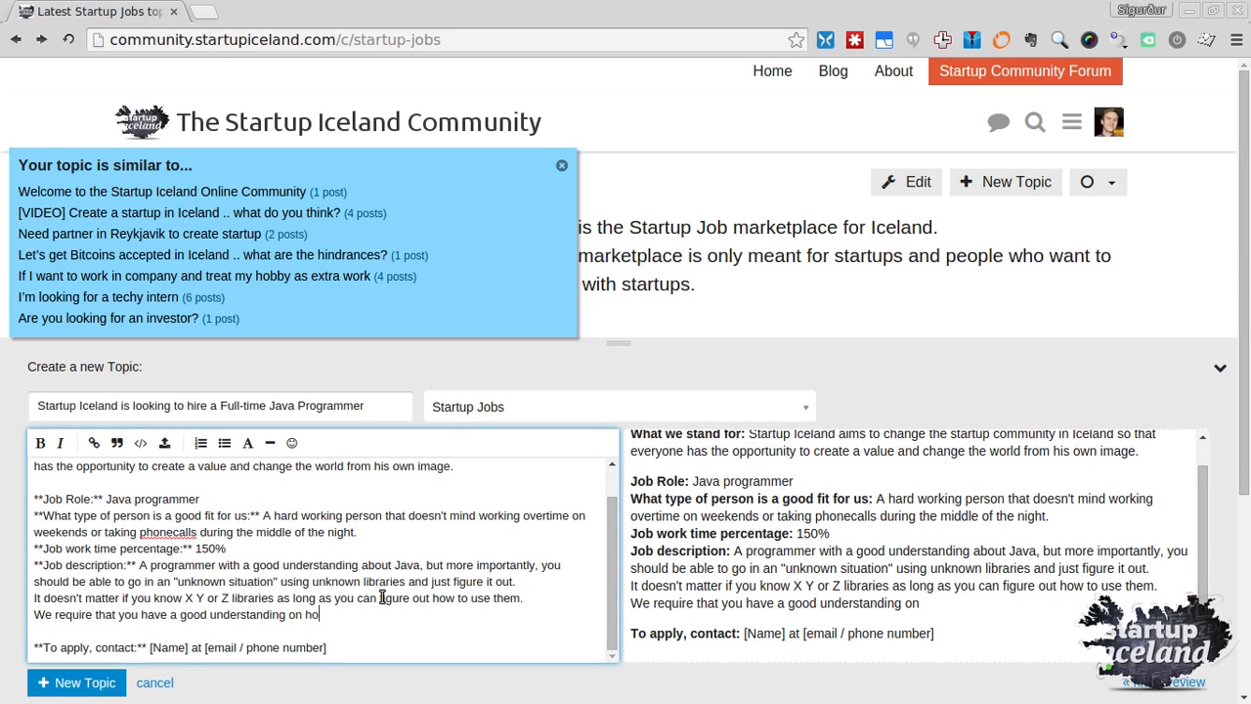
text(w to create a READ)
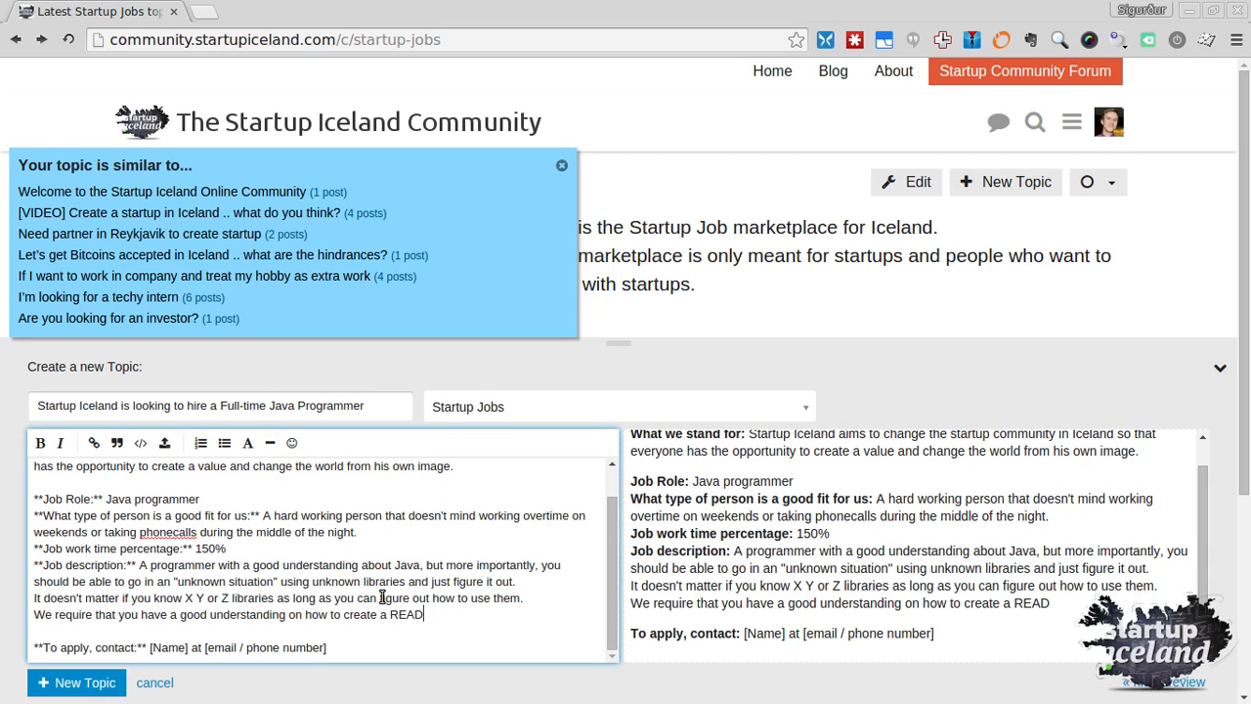
text(ABLE code)
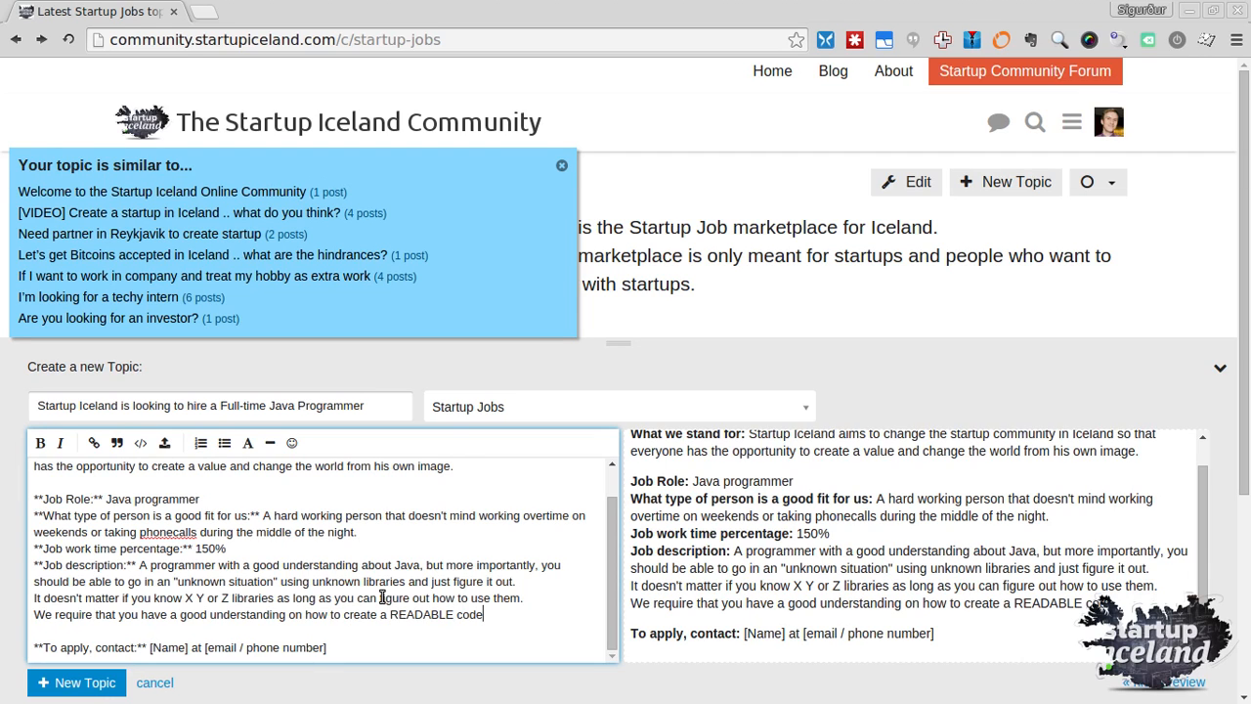
text(, with the)
key(ctrl+shift+Left)
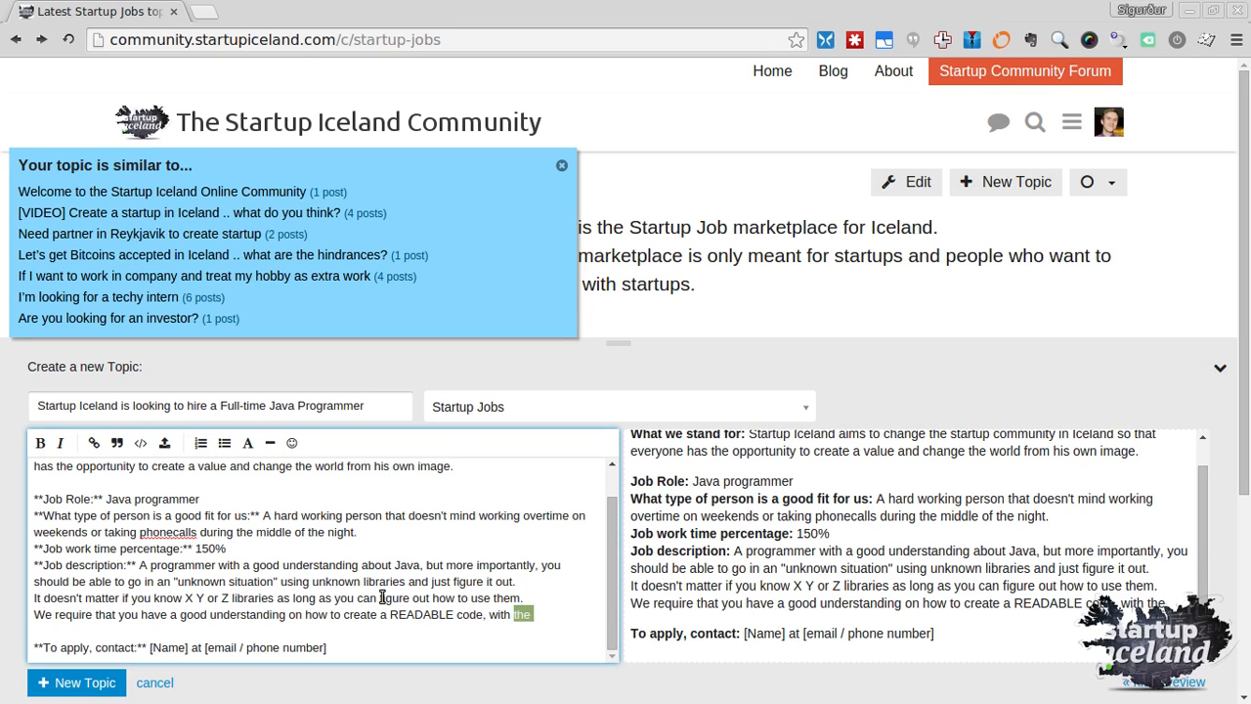
text(the proper comment)
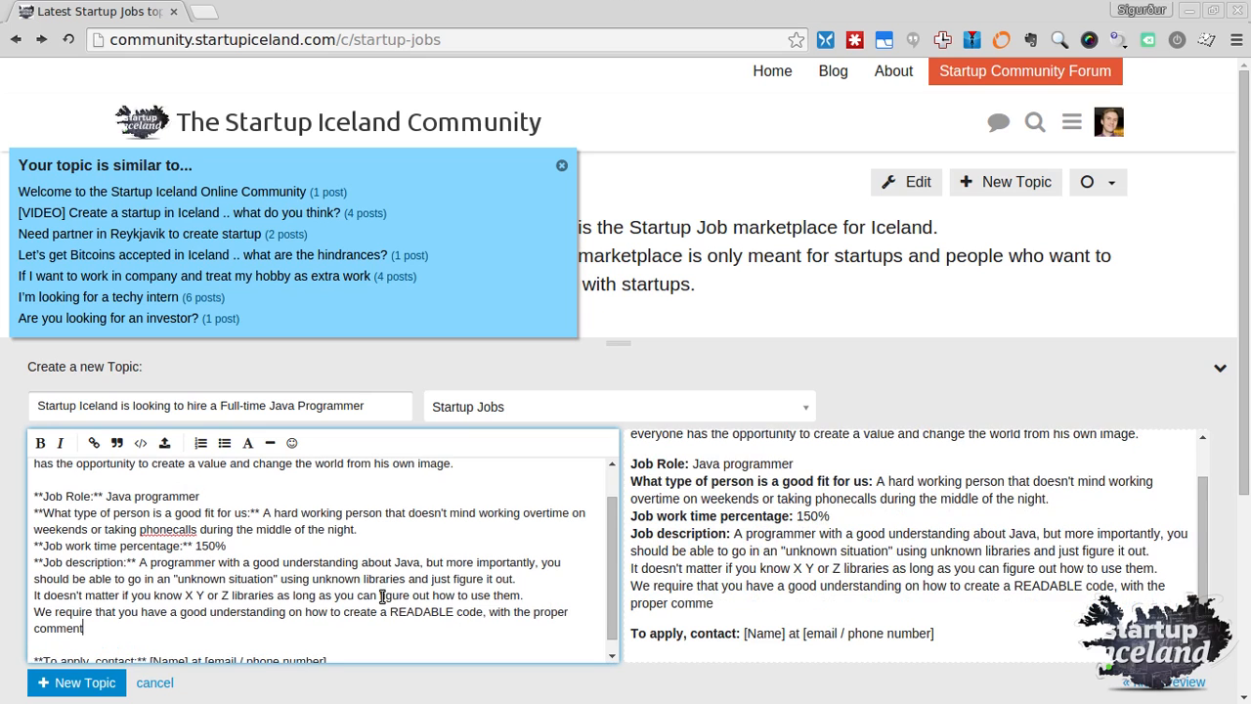
text( syntax fo )
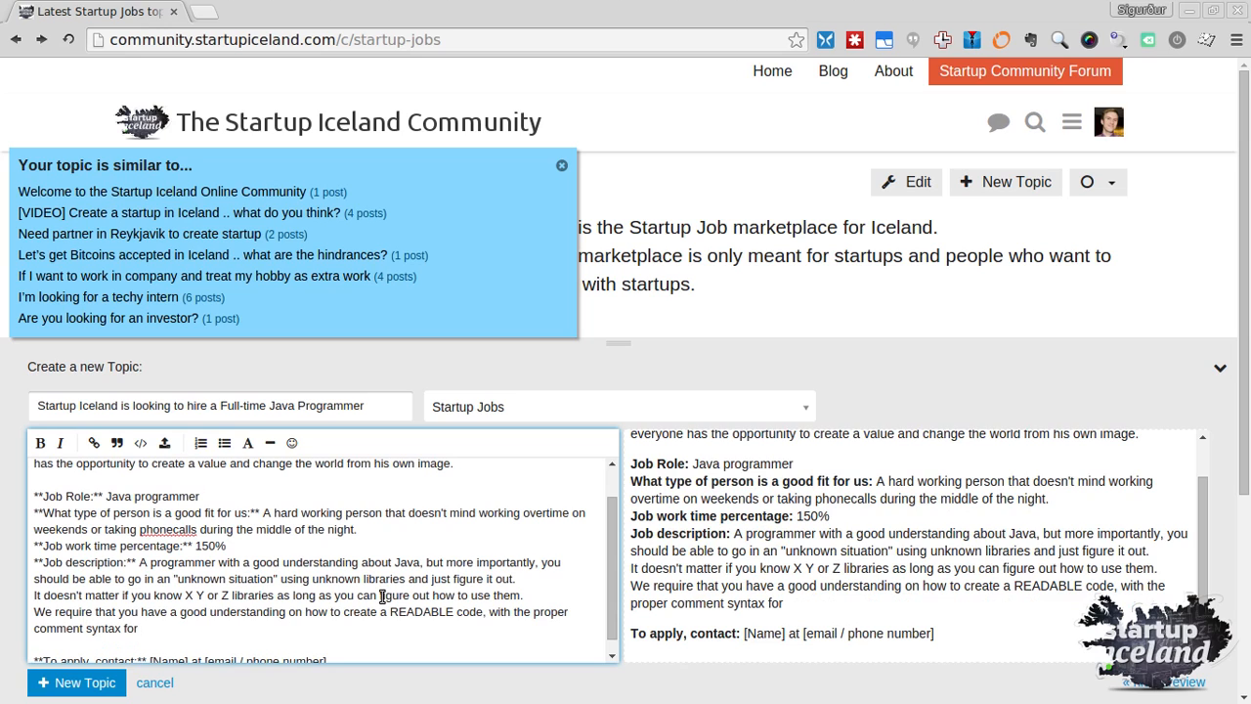
text(an automatic document)
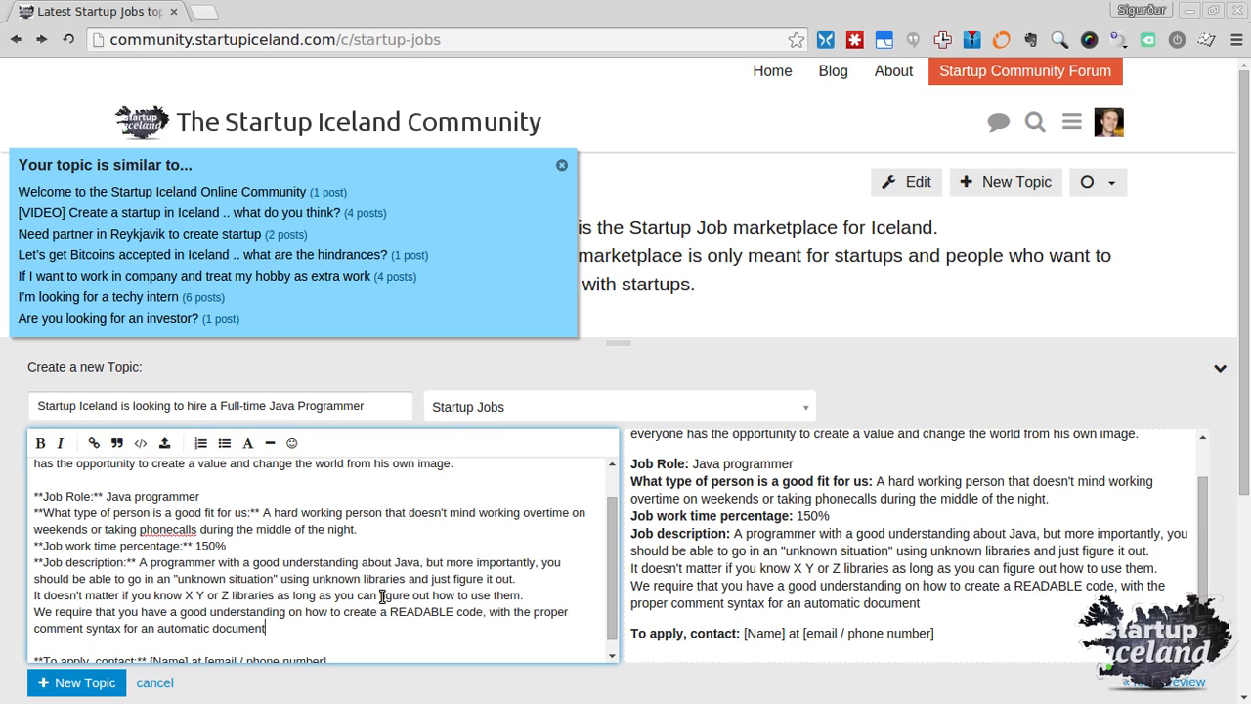
text(ation system.)
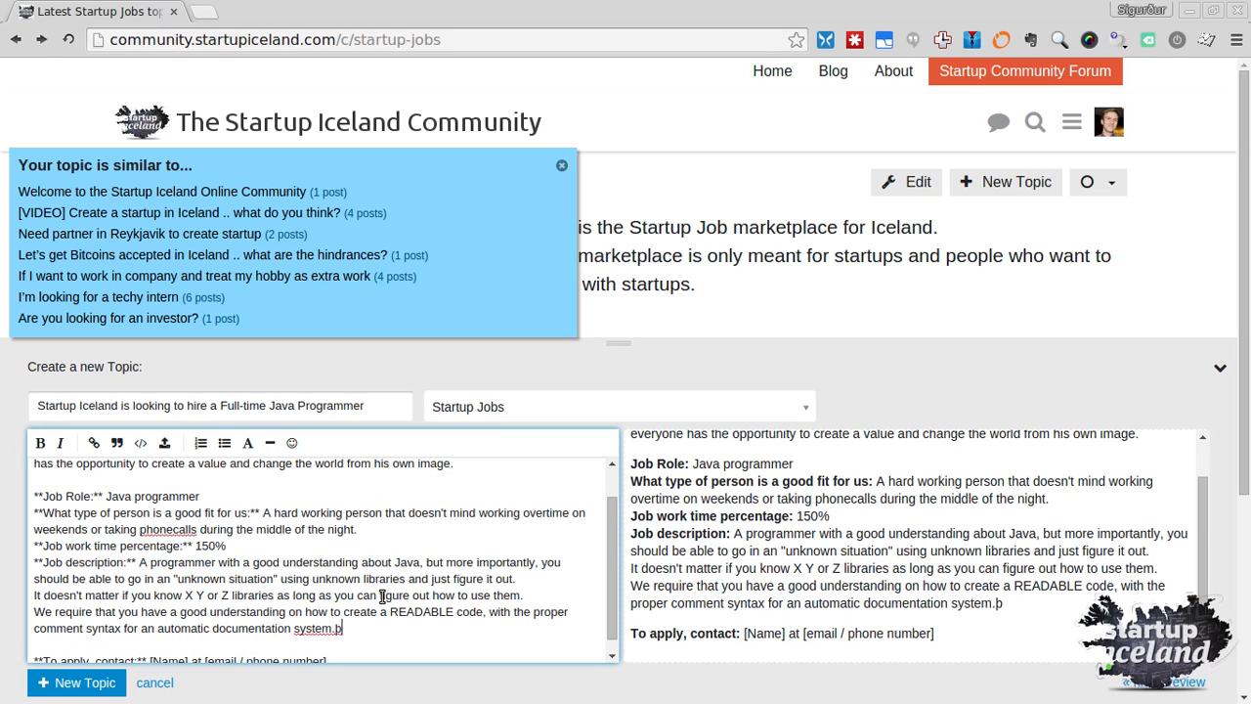
scroll(382, 596, down, 1)
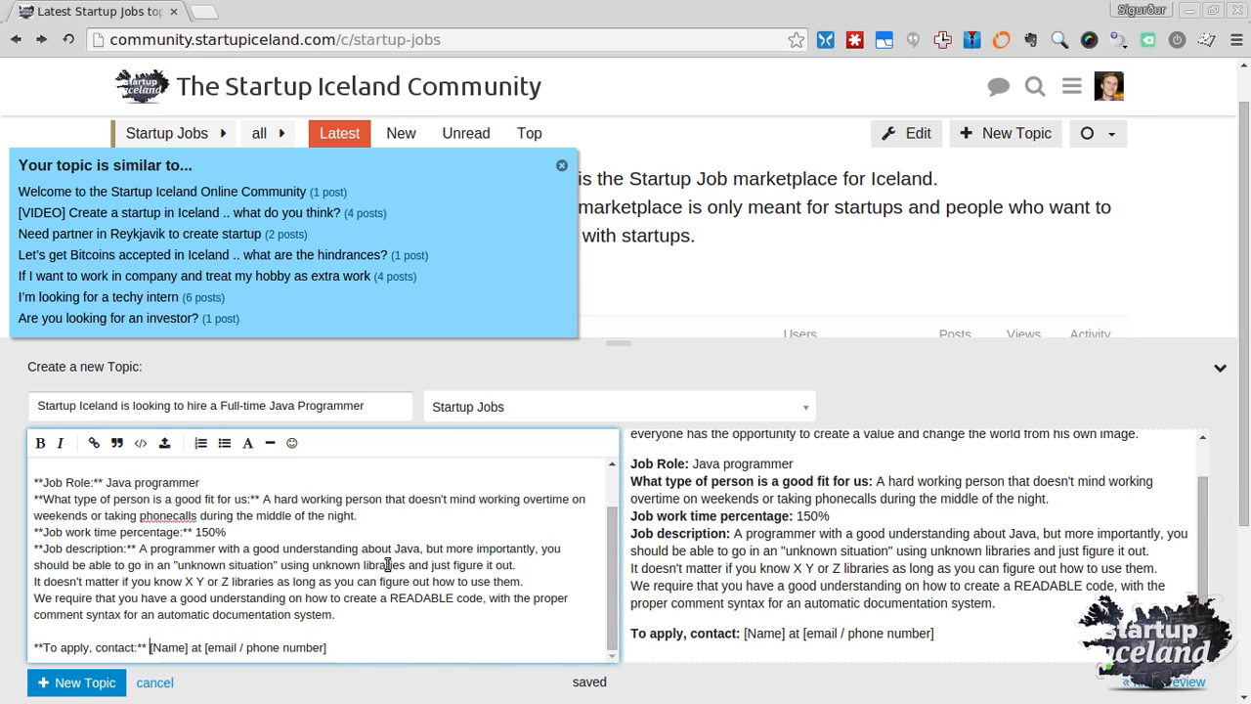
key(ctrl+shift+Right)
Enter the contact's name, e-mail address and phone number, then post the Java Programmer job topic
text(Siggy at )
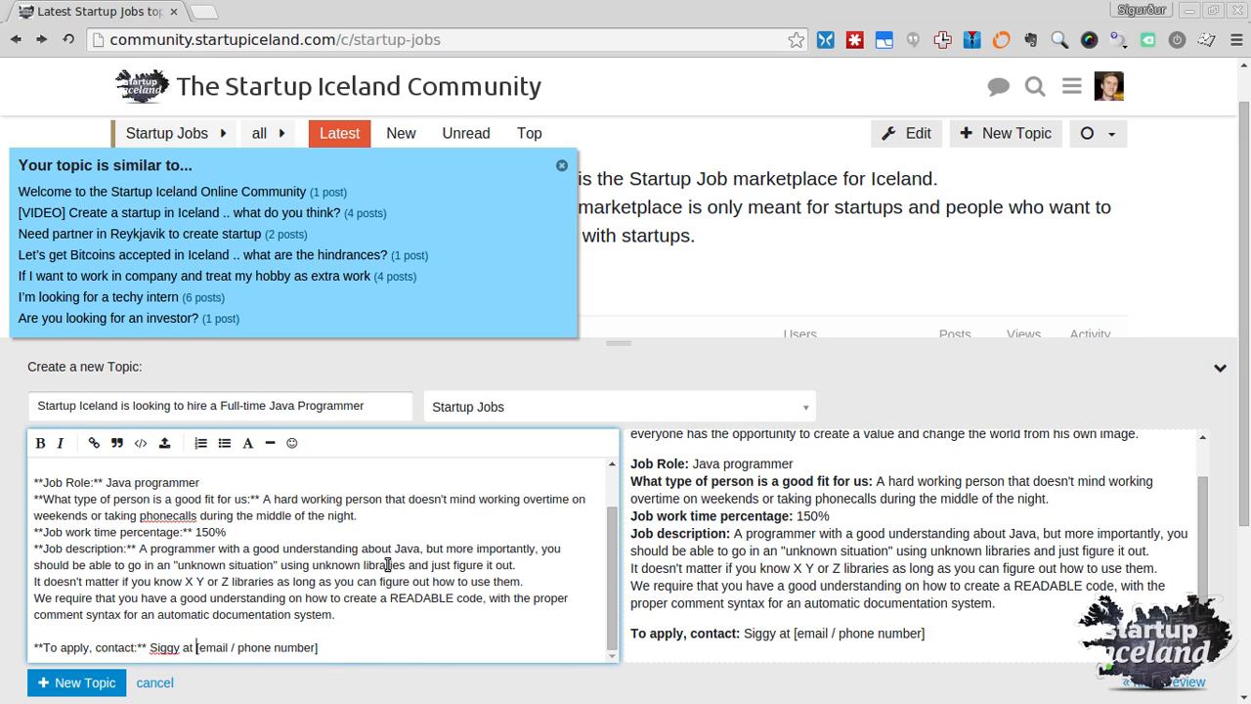
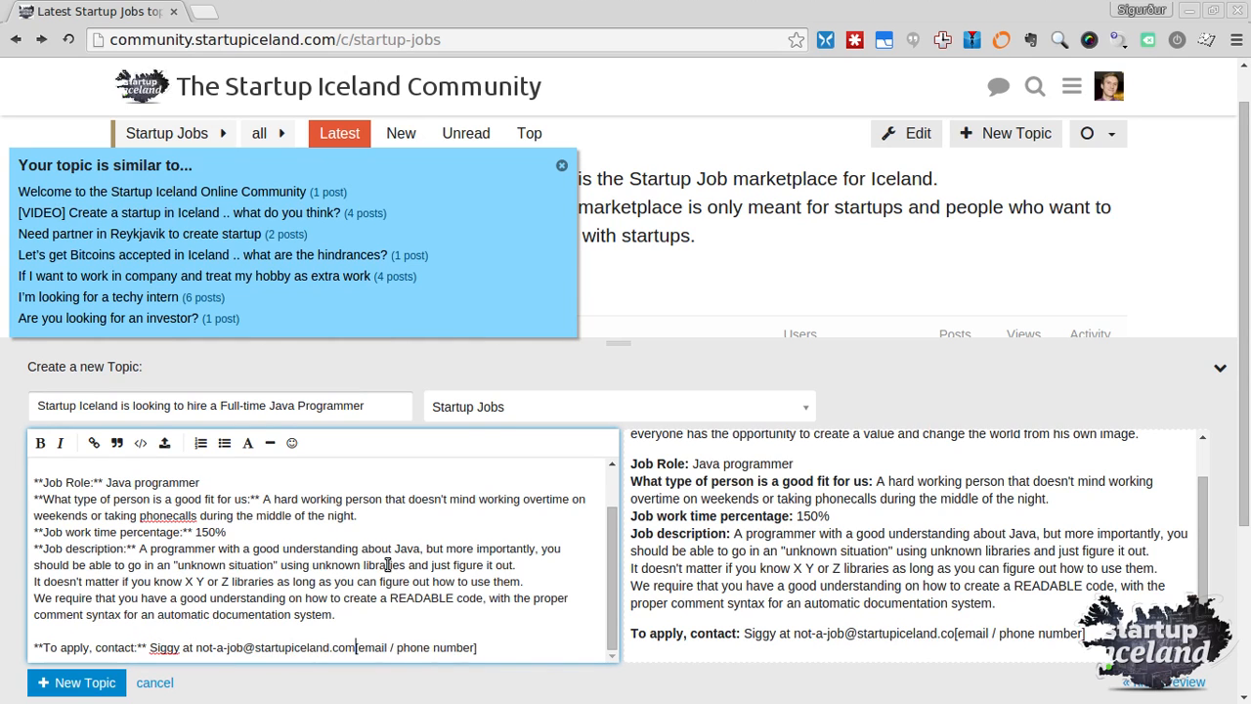
key(shift+End)
text(/)
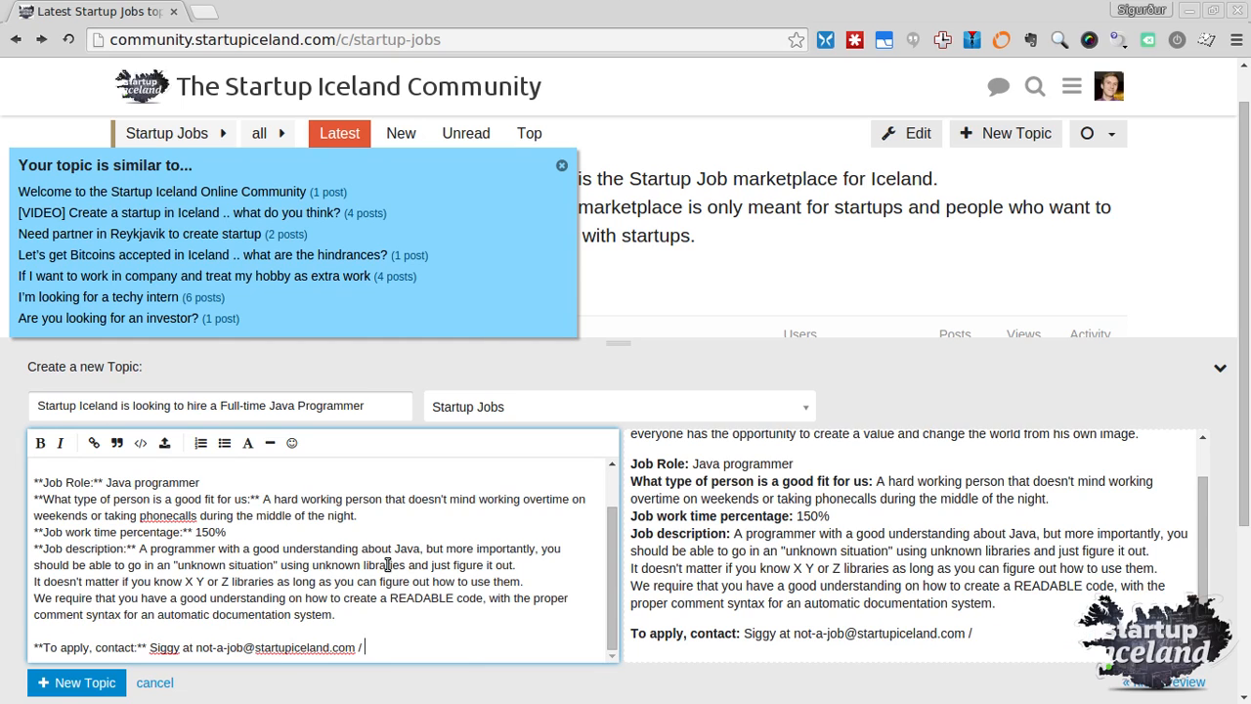
text( +354 111 1111)
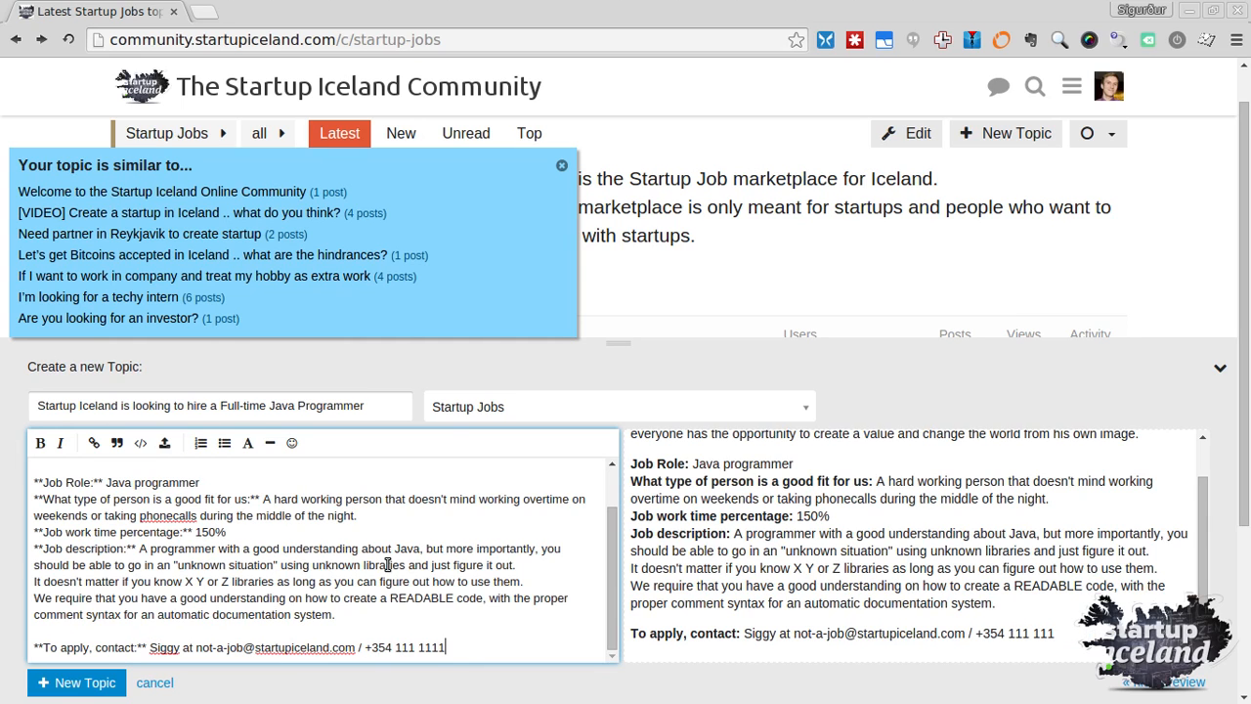
click(61, 686)
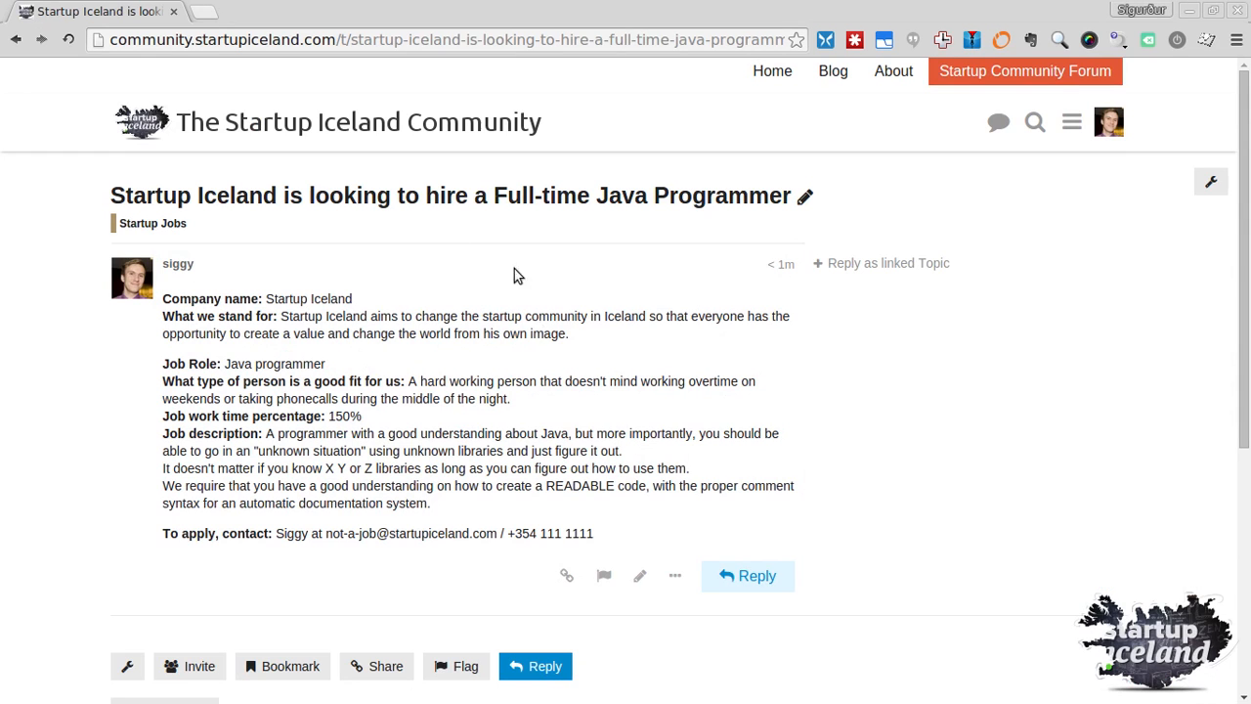
Open the 'Startup Iceland is looking to hire a Full-time Java Programmer' topic from the Startup Jobs list
click(146, 224)
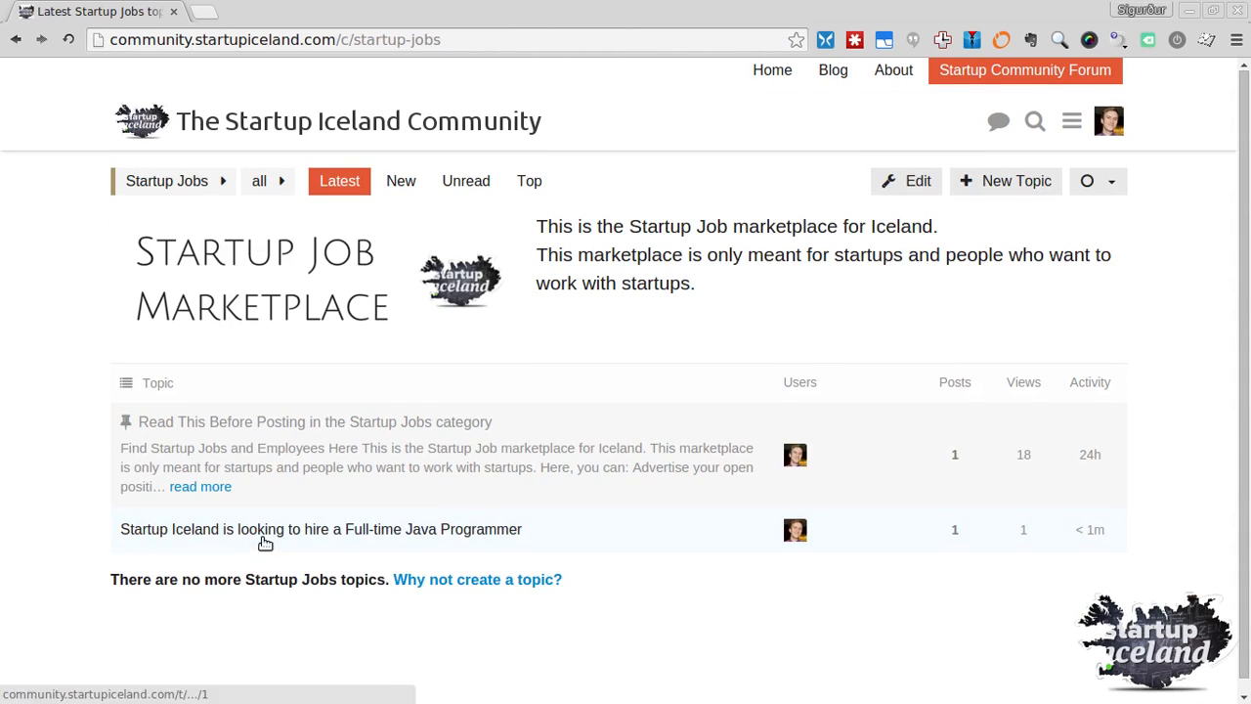
click(265, 536)
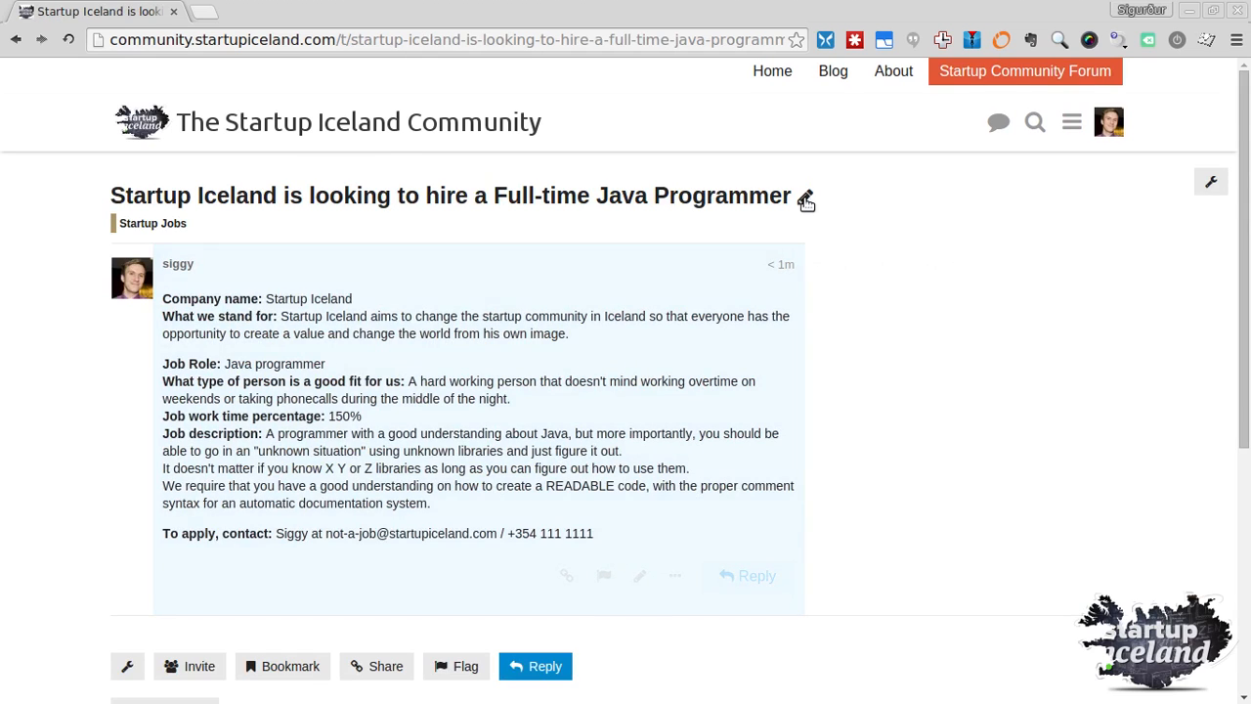
scroll(586, 406, down, 3)
scroll(585, 373, up, 3)
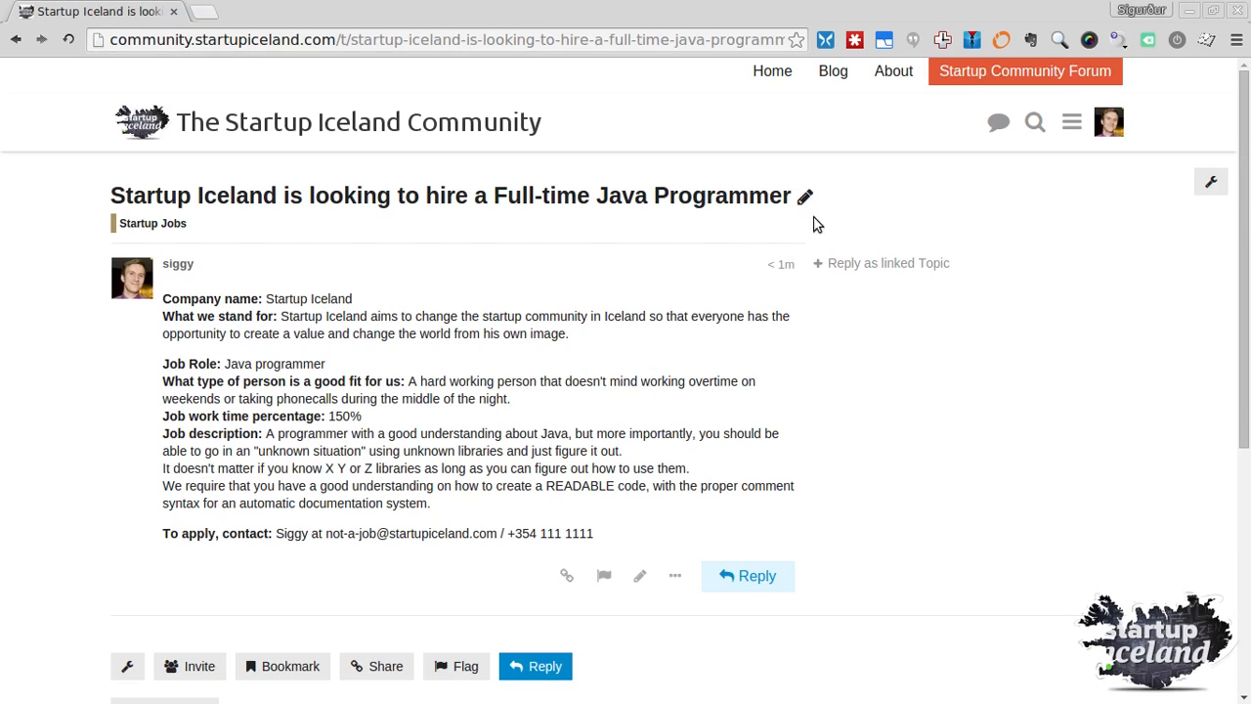
scroll(512, 499, down, 4)
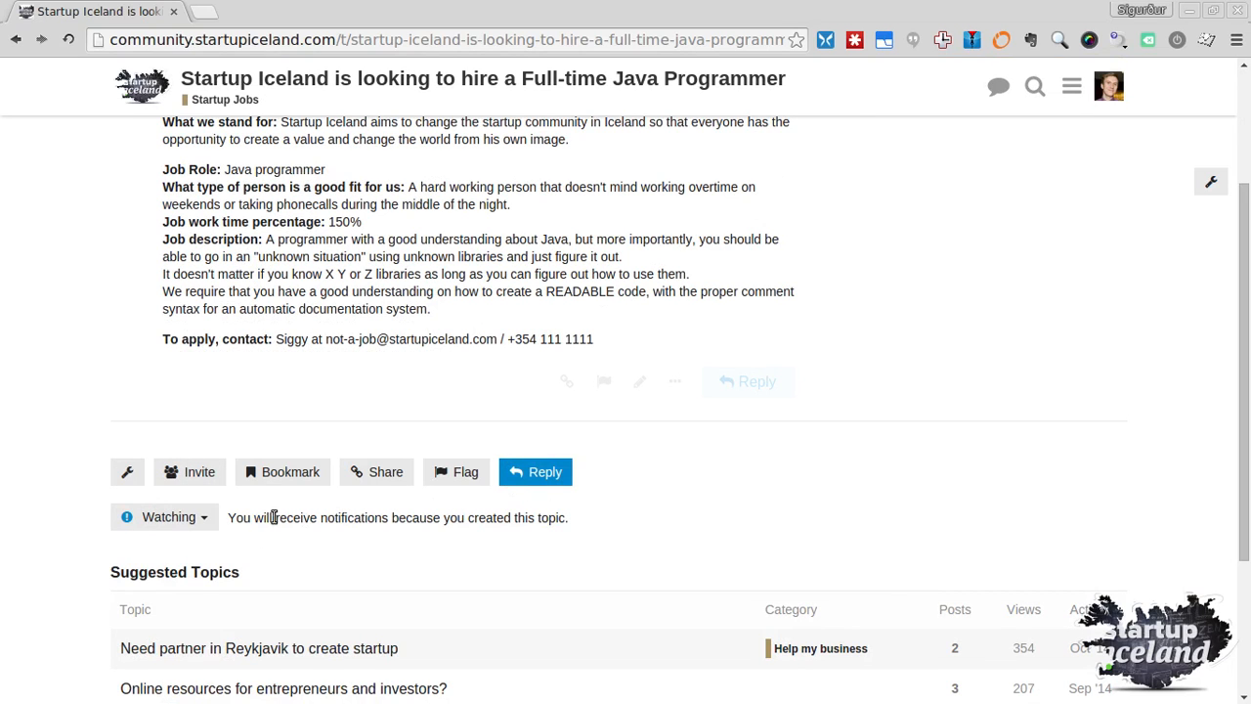
scroll(650, 513, up, 2)
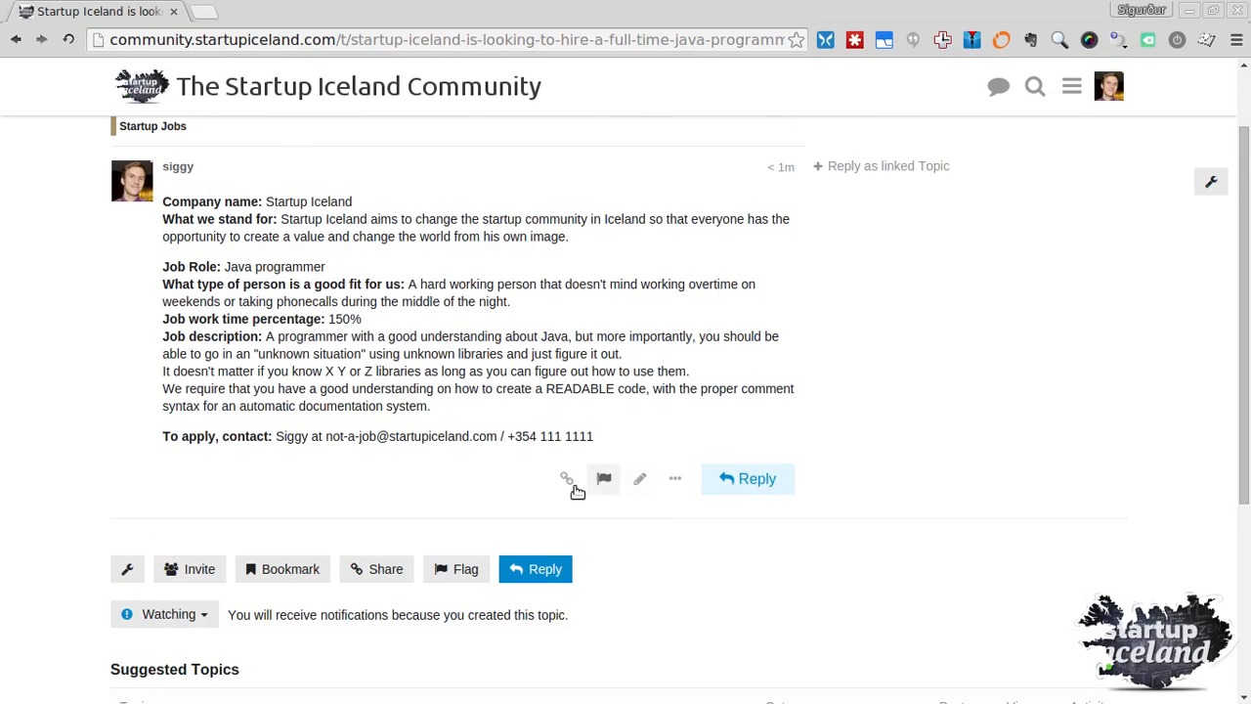
Edit the job post, change its category to 'Companies looking to hire', and save the edit
click(640, 479)
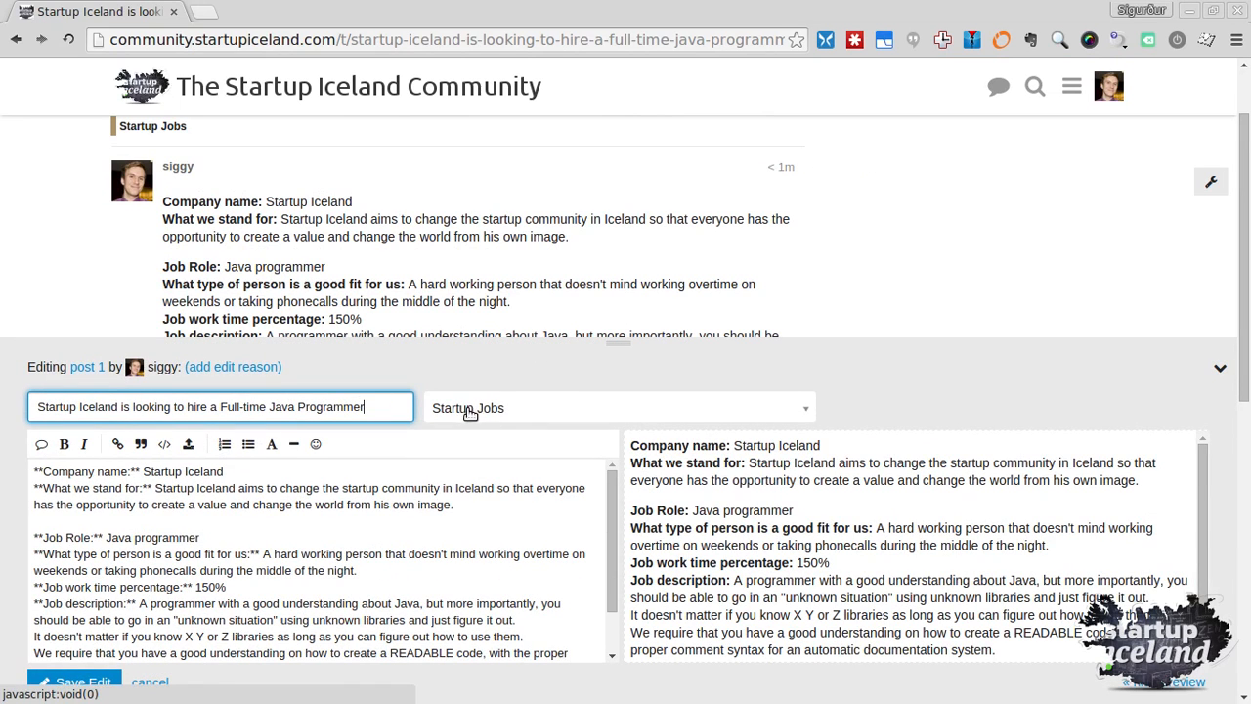
click(500, 412)
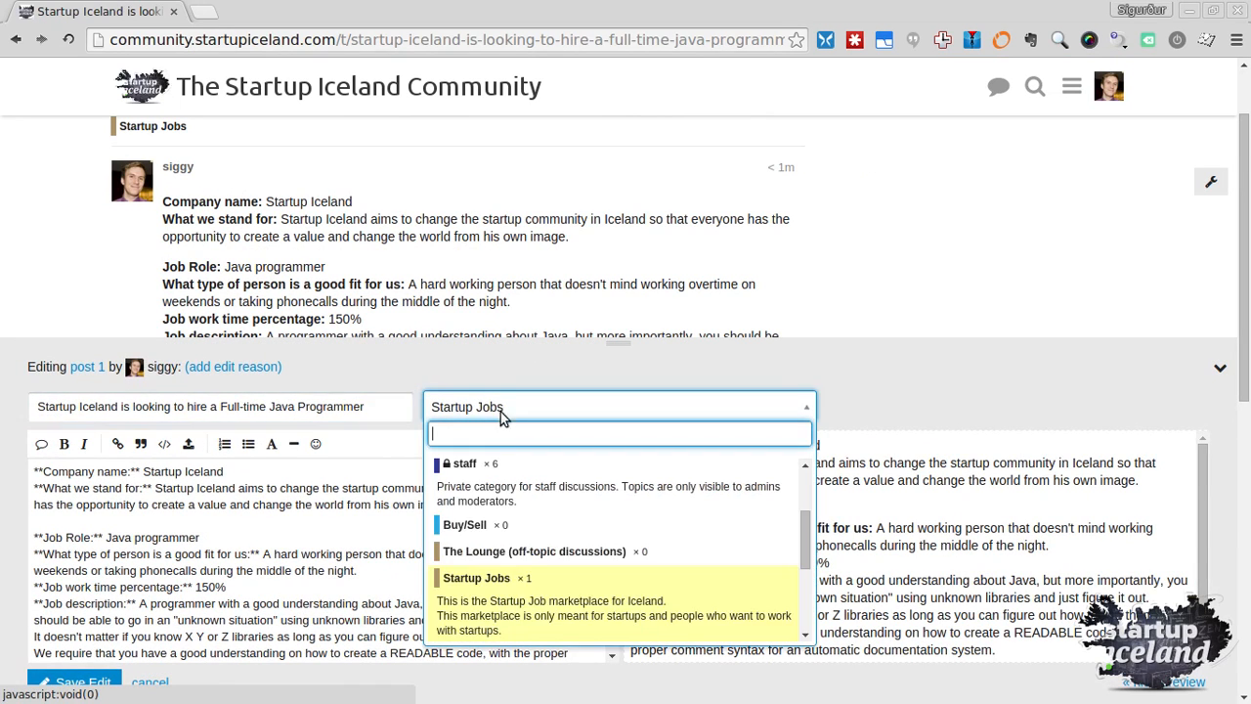
scroll(512, 517, down, 2)
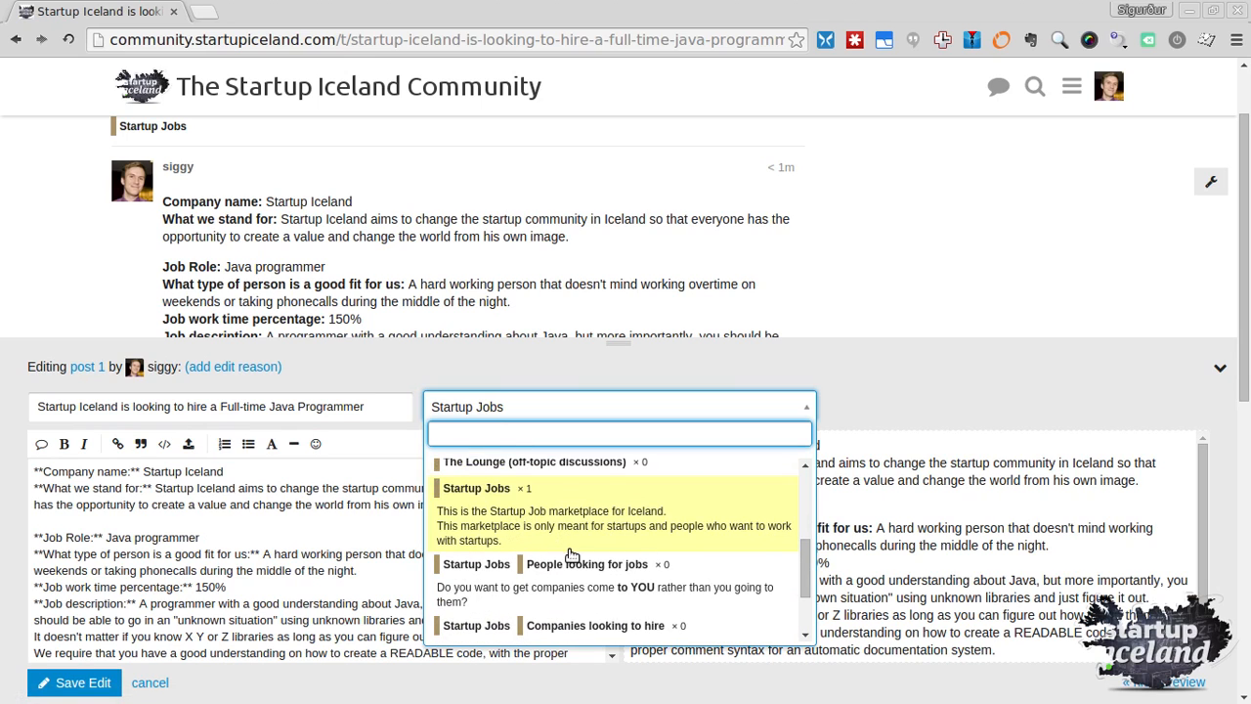
scroll(559, 552, down, 1)
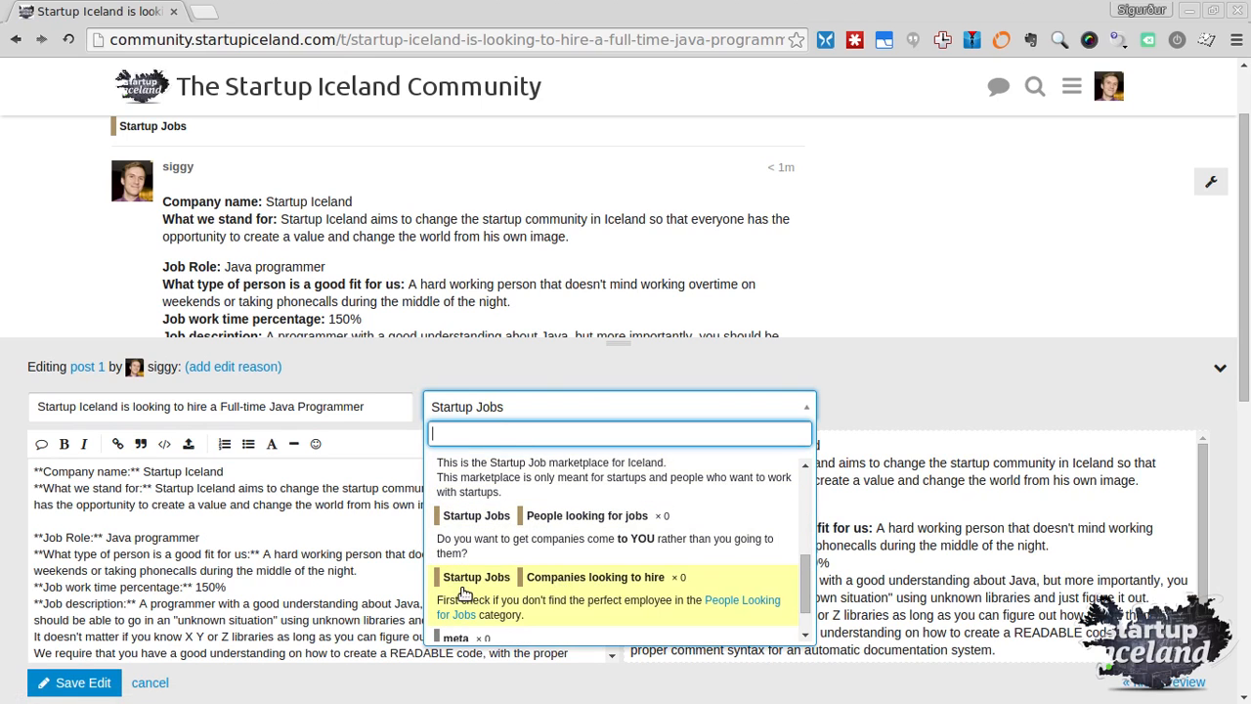
click(552, 586)
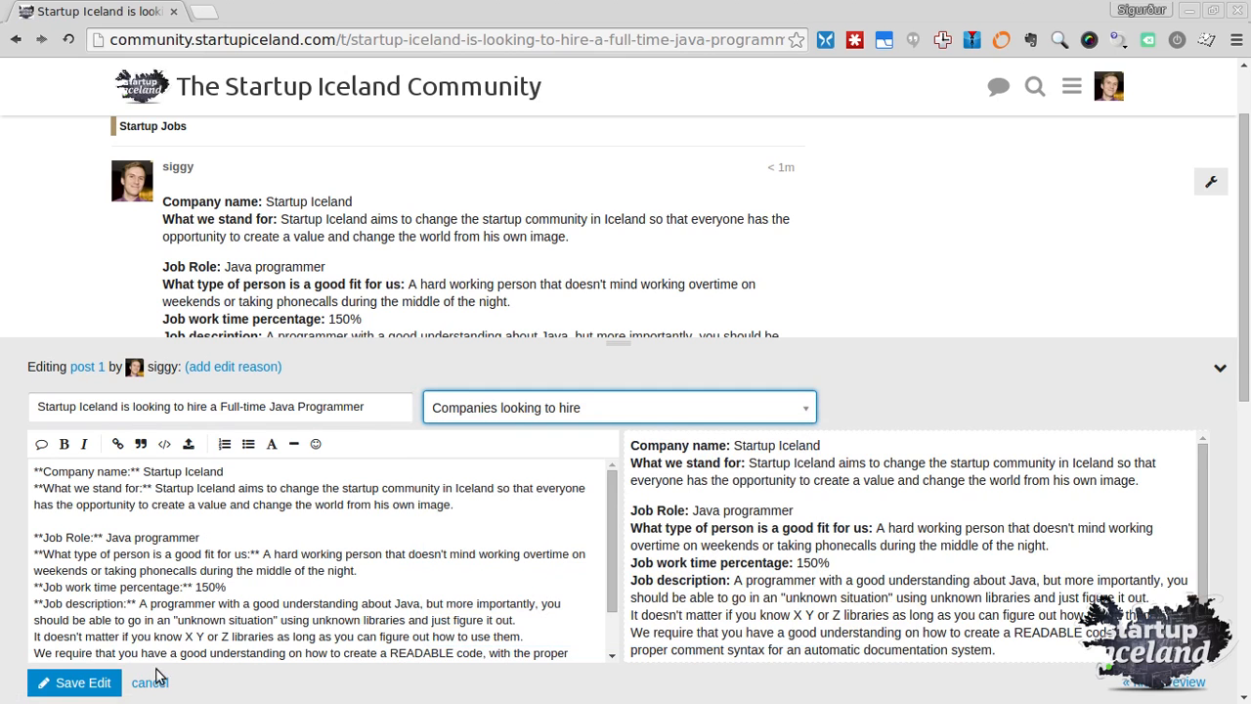
click(54, 682)
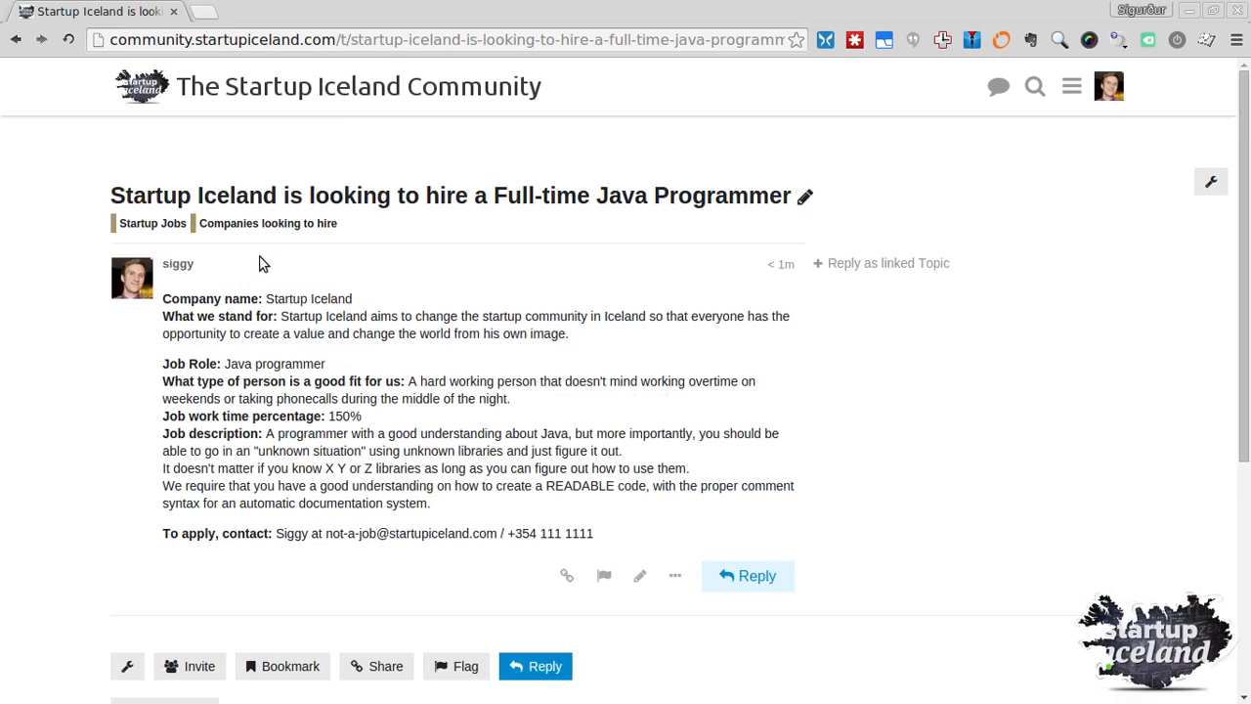
Go to the Startup Jobs category listing via the tag under the topic title
click(142, 219)
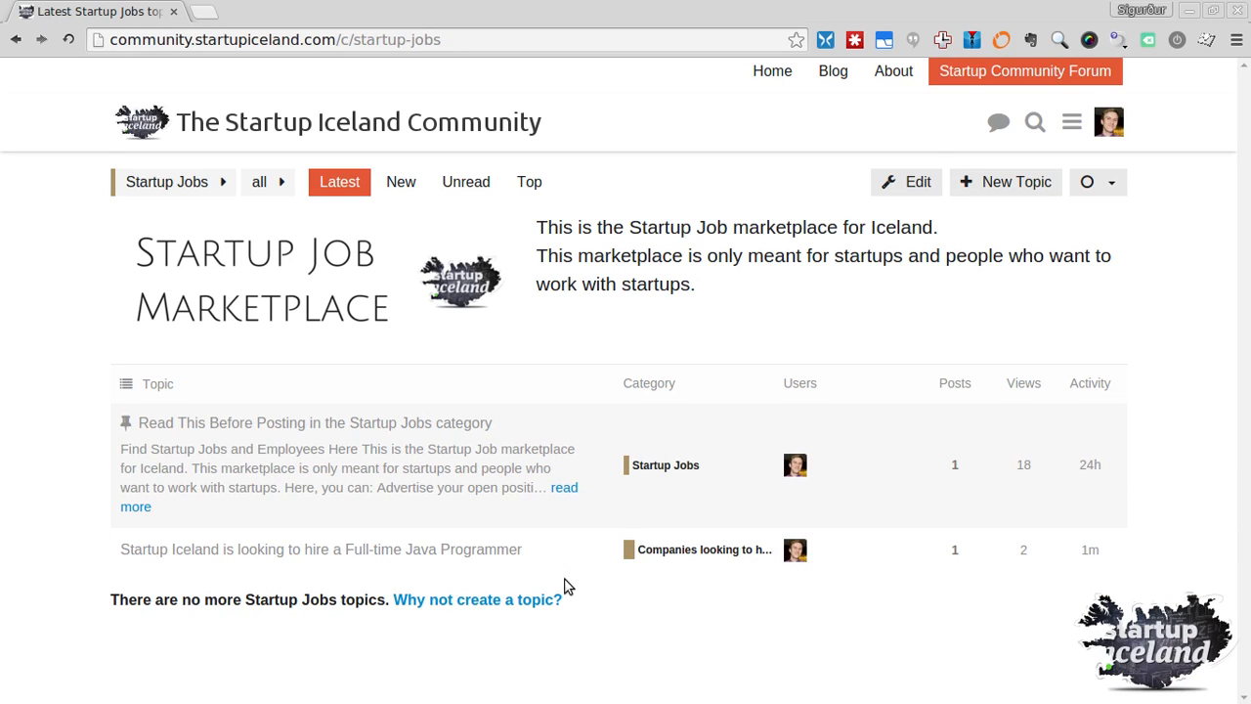
Reopen the Java Programmer job topic and show the share link for post #1
click(256, 555)
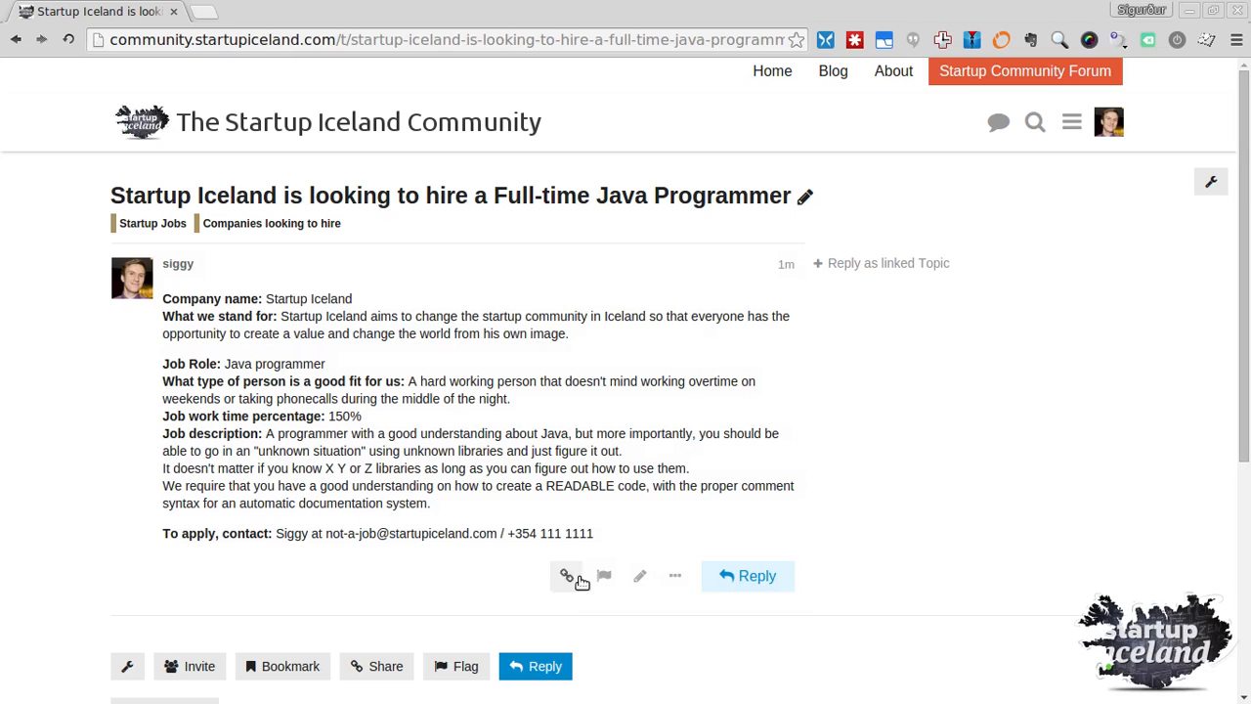
click(567, 578)
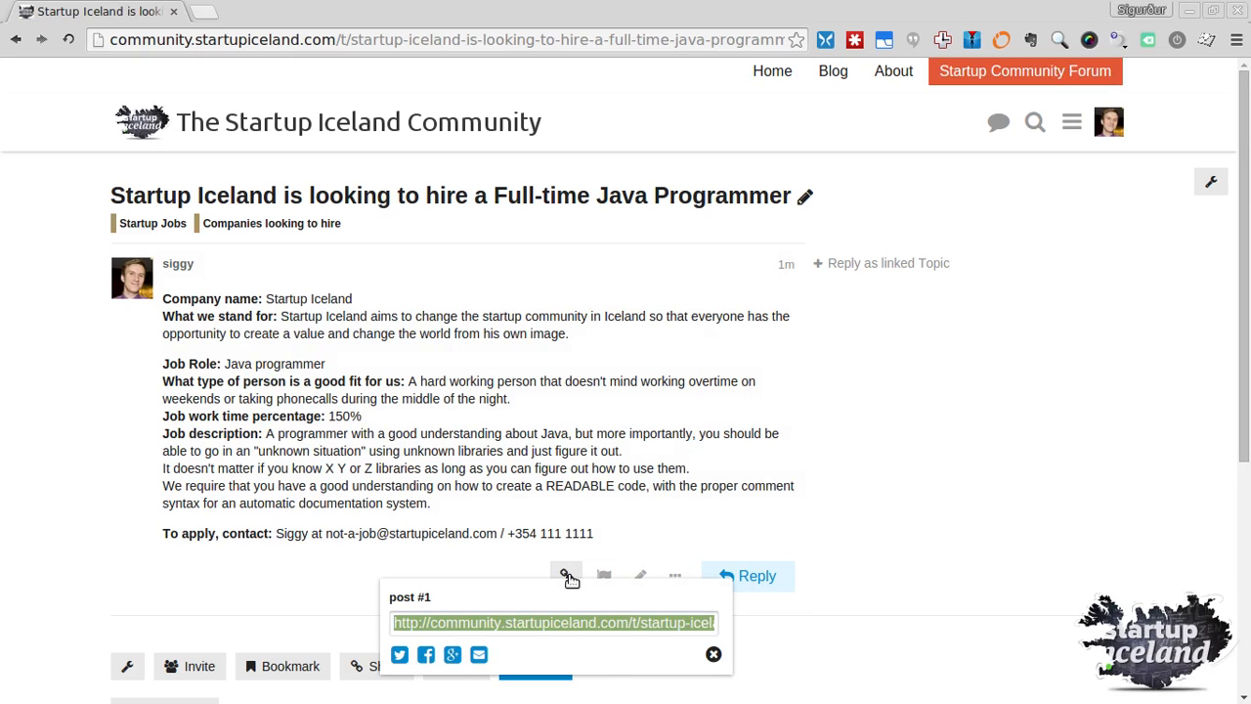